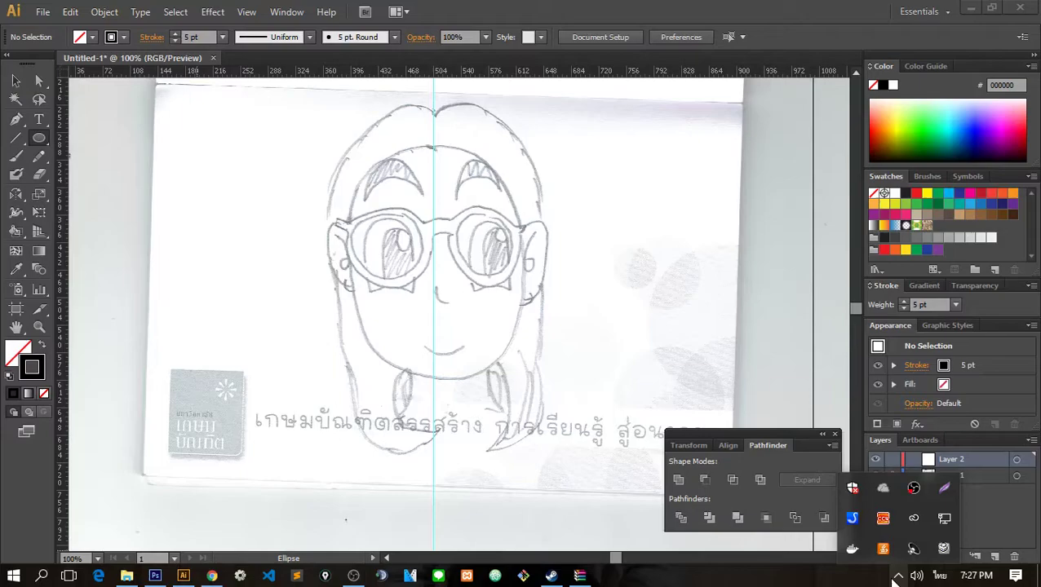
- Close the system tray popup and choose the Ellipse Tool from the Rectangle flyout
left_click(896, 577)
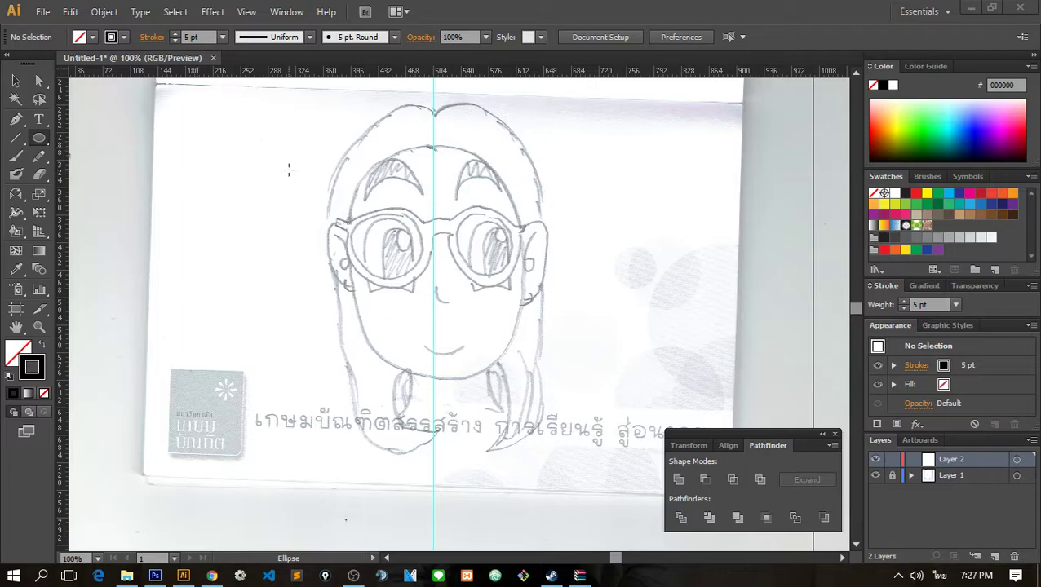
left_click(46, 137)
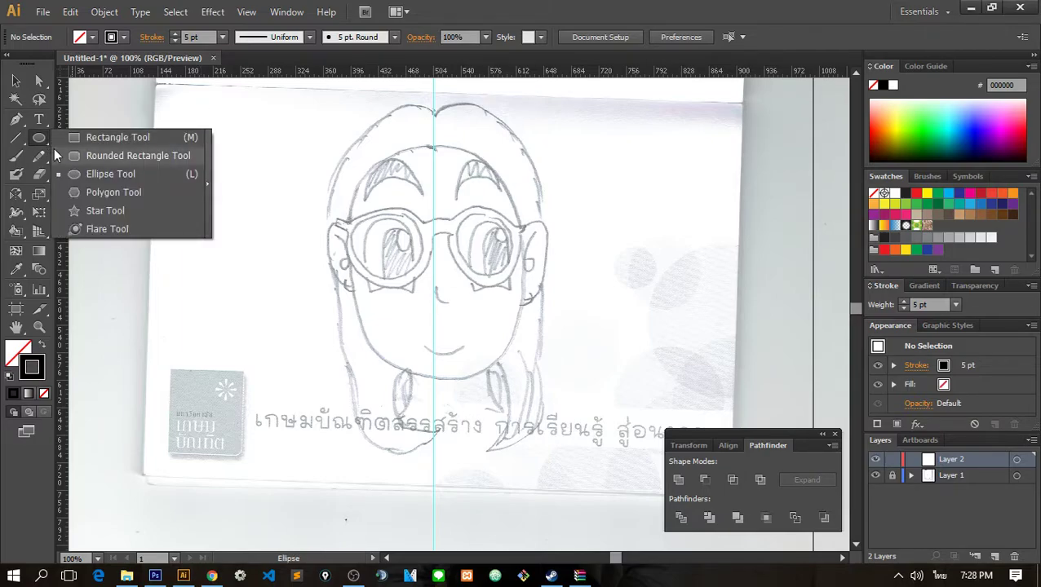
left_click(80, 172)
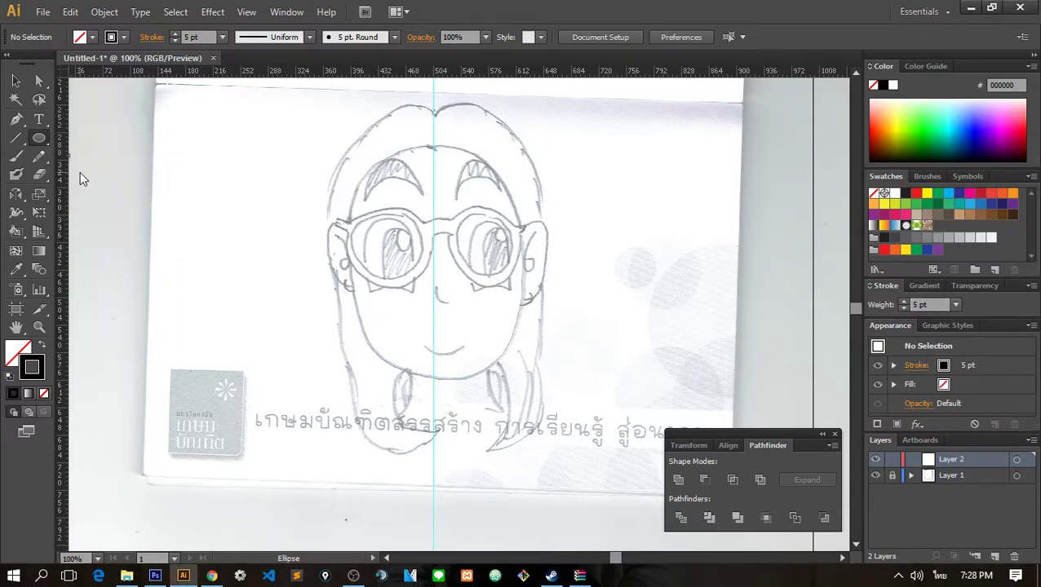
left_click(40, 140)
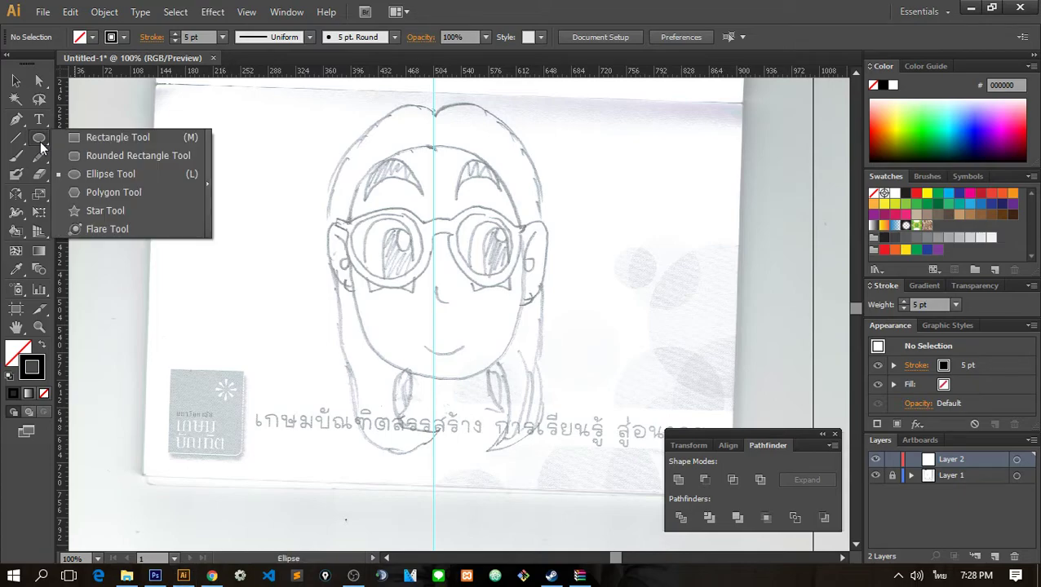
left_click(108, 173)
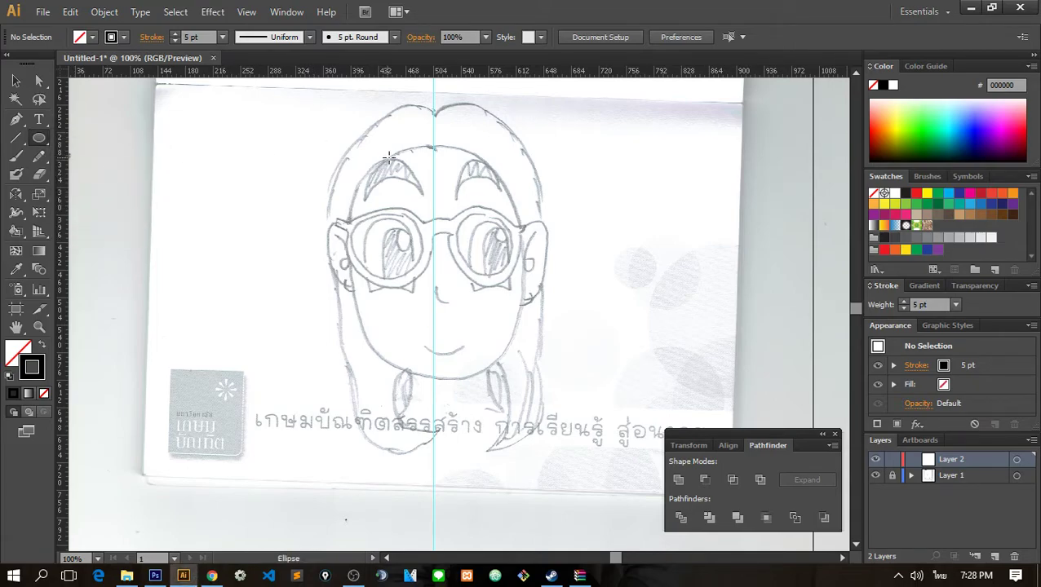
scroll(849, 424, "up", 2)
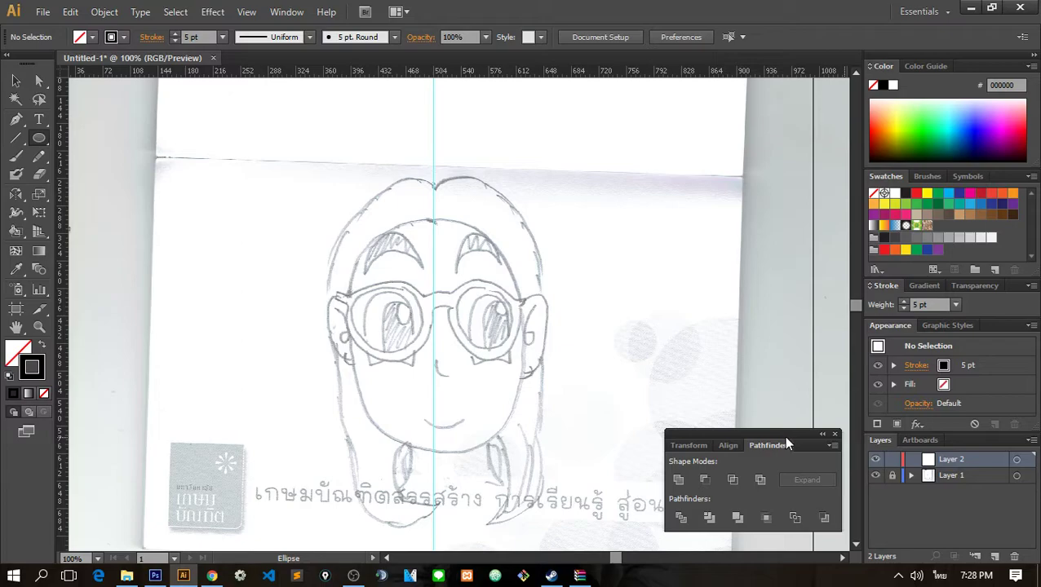
left_click_drag(787, 444, 787, 453)
scroll(465, 283, "down", 2)
scroll(464, 283, "up", 1)
- Draw an ellipse over the sketched face and nudge its bottom anchor up to flatten the chin
mouse_move(355, 191)
left_mouse_down()
mouse_move(513, 381)
mouse_move(524, 419)
left_mouse_up()
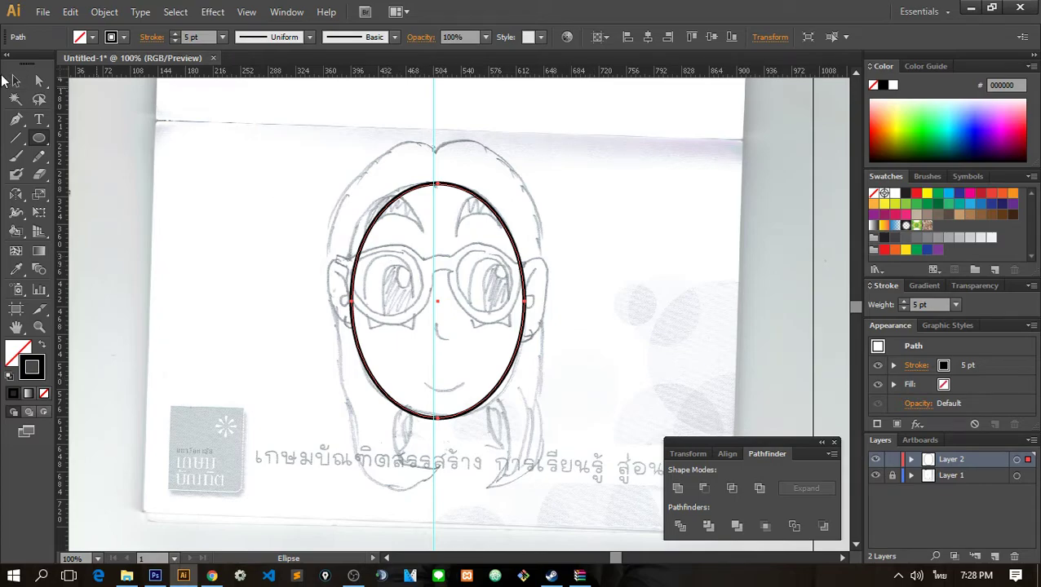
left_click(15, 81)
left_click(39, 80)
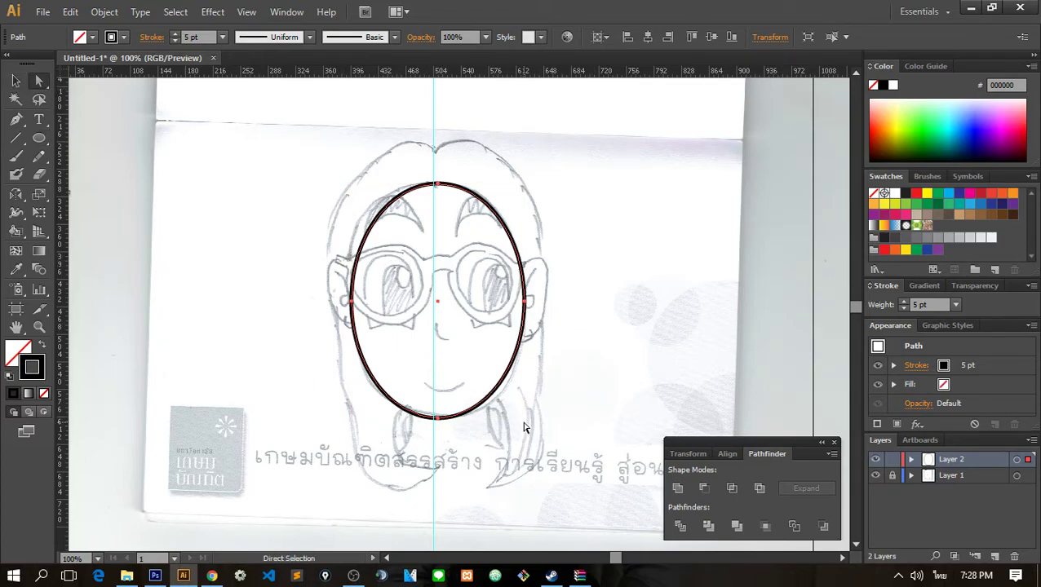
left_click_drag(473, 437, 347, 391)
key("Up")
key("Up")
key("Up")
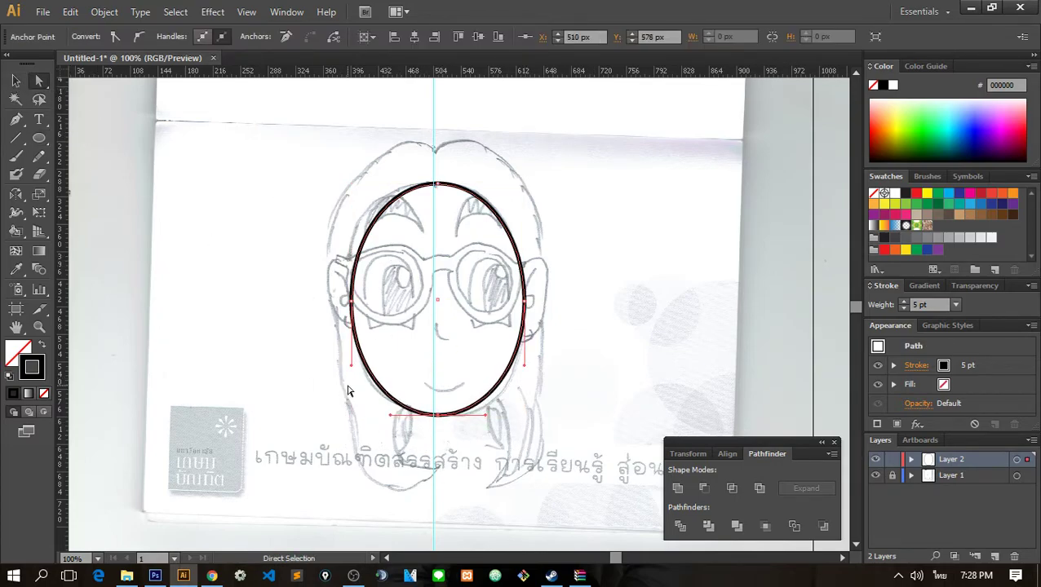
key("Up")
key("Up")
key("Up")
key("Up")
key("Up")
key("Up")
key("Up")
key("Up")
key("Up")
key("Down")
key("Down")
key("Down")
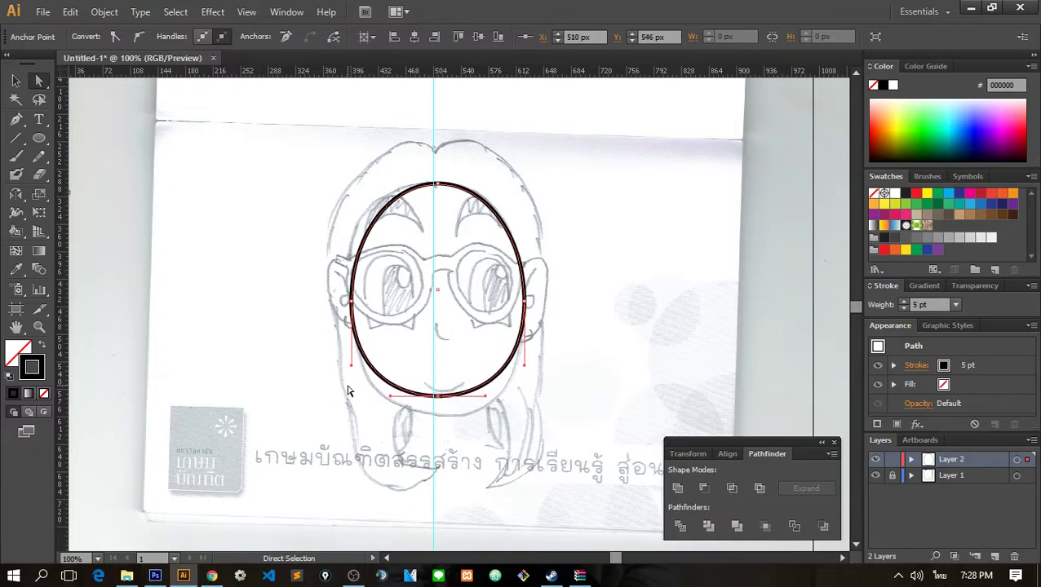
key("Down")
key("Down")
- Reselect the face outline and shift it slightly to sit over the sketch
left_click(628, 249)
left_click(464, 189)
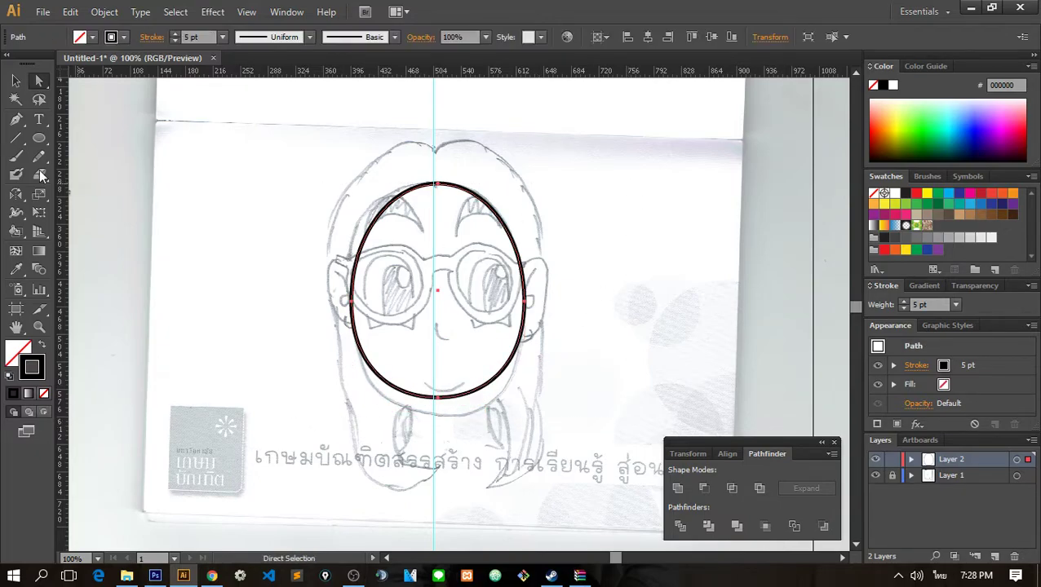
left_click(16, 81)
left_click(491, 287)
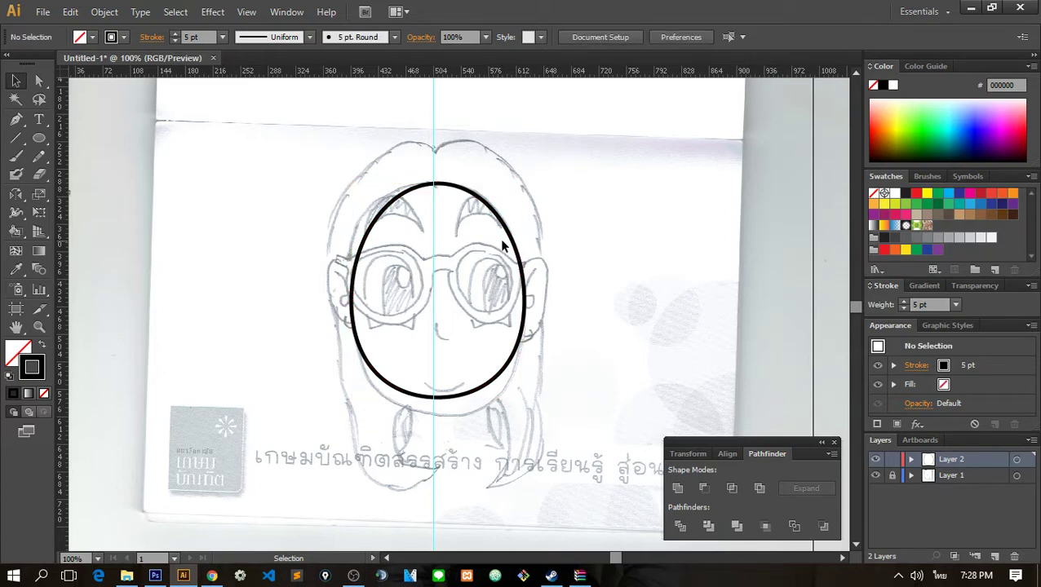
mouse_move(515, 249)
left_mouse_down()
mouse_move(514, 259)
mouse_move(511, 250)
left_mouse_up()
- Set the face outline's stroke weight to 10 pt
left_click(174, 34)
left_click(174, 34)
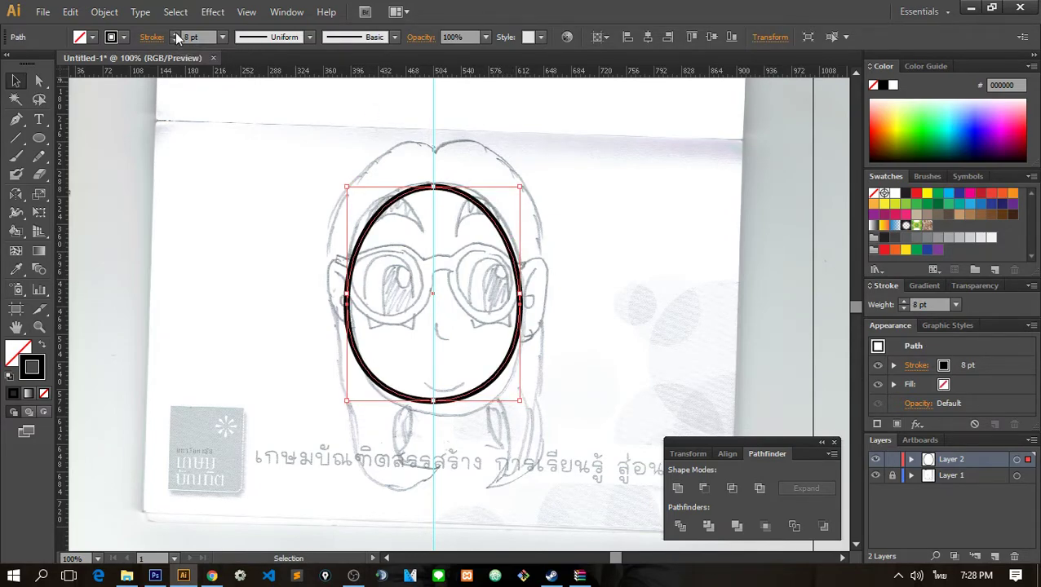
left_click(174, 33)
left_click(673, 196)
left_click(477, 395)
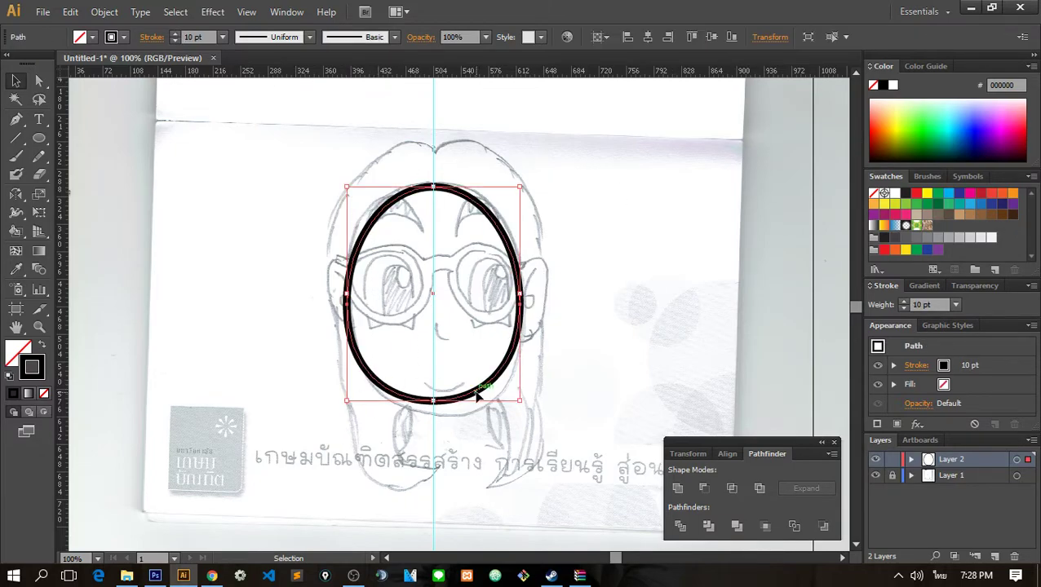
left_click_drag(477, 394, 488, 400)
left_click(479, 250)
scroll(495, 178, "down", 2)
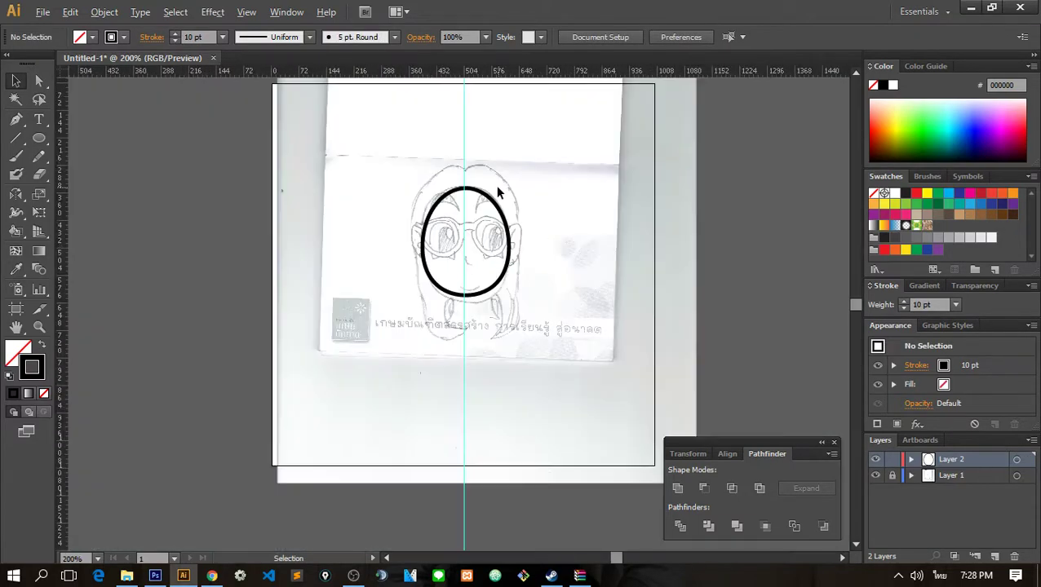
scroll(495, 185, "up", 4)
scroll(457, 335, "up", 1)
scroll(481, 332, "down", 2)
scroll(497, 342, "up", 1)
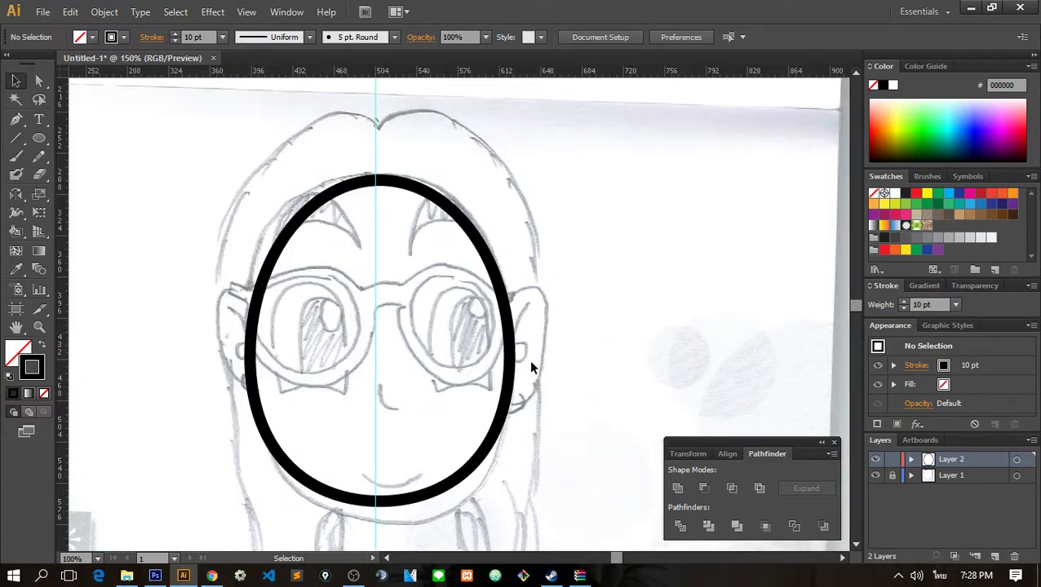
scroll(400, 261, "down", 1)
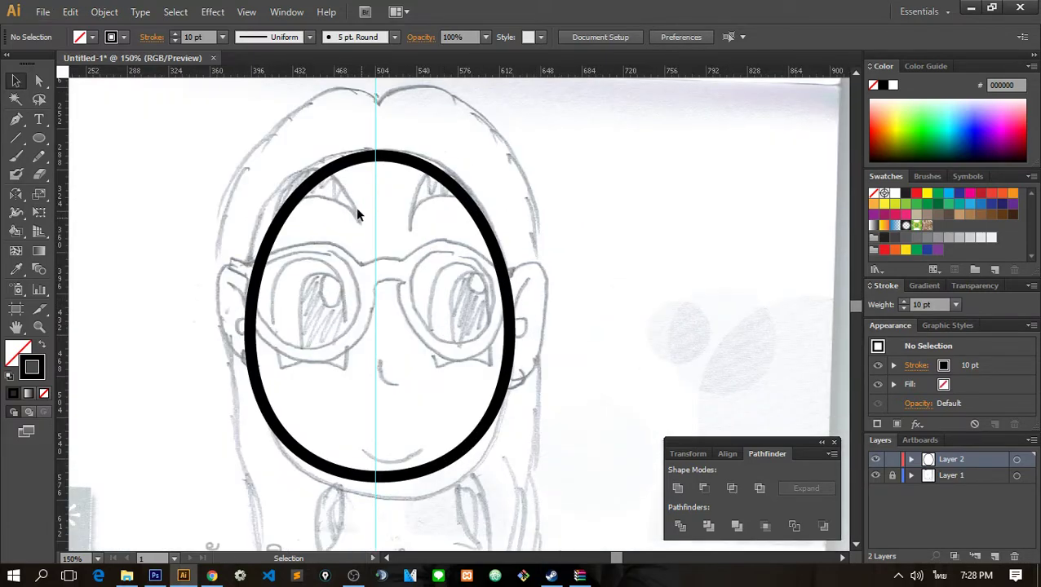
- Draw a curved eyebrow arc with the Pen tool and scale it smaller
left_click(16, 119)
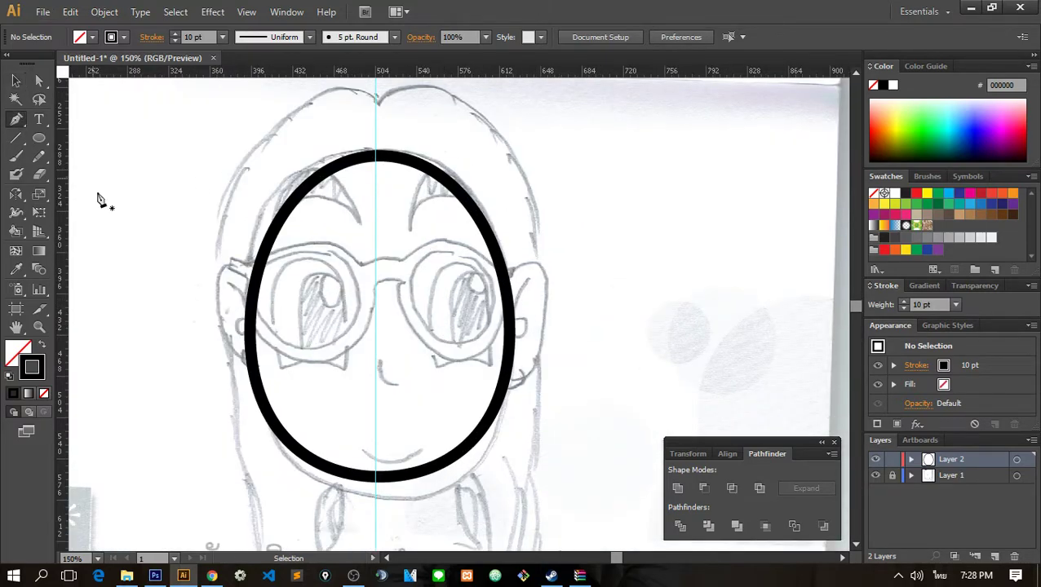
left_click(254, 221)
mouse_move(359, 221)
left_mouse_down()
mouse_move(436, 297)
mouse_move(418, 317)
left_mouse_up()
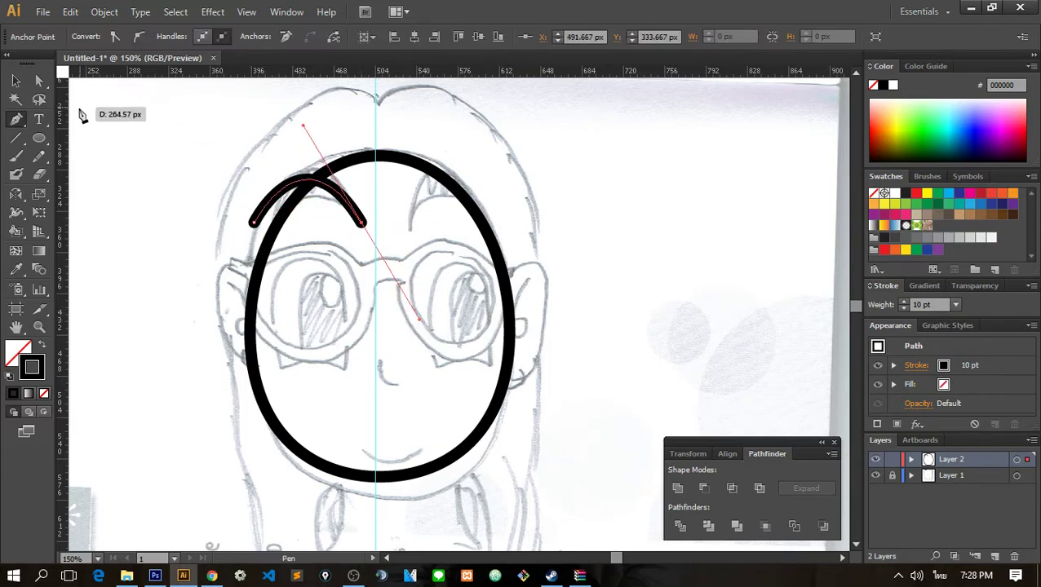
left_click(15, 80)
left_click(226, 214)
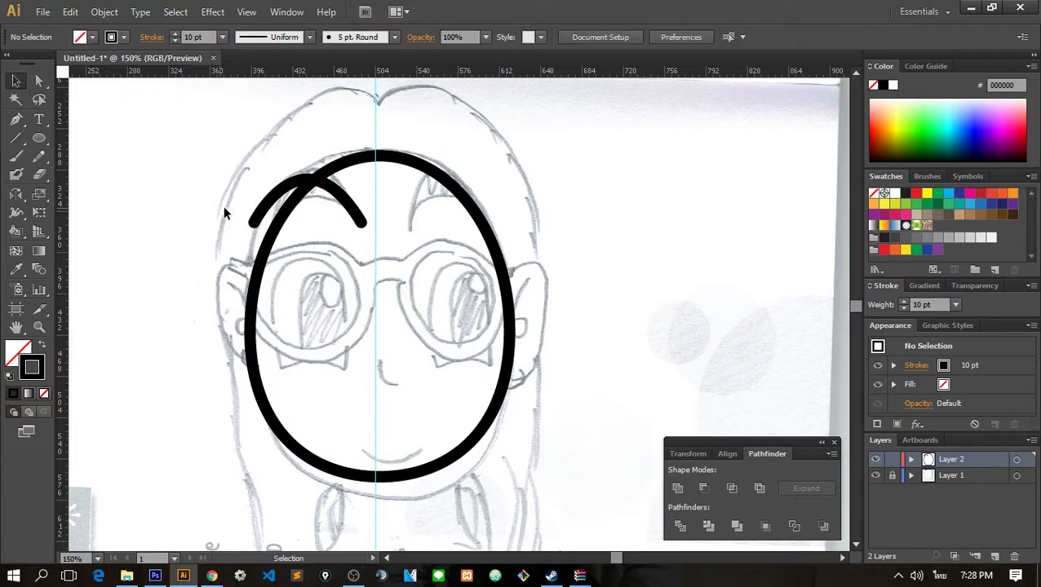
left_click(279, 195)
mouse_move(364, 174)
left_mouse_down()
mouse_move(336, 201)
mouse_move(349, 219)
mouse_move(456, 217)
left_mouse_up()
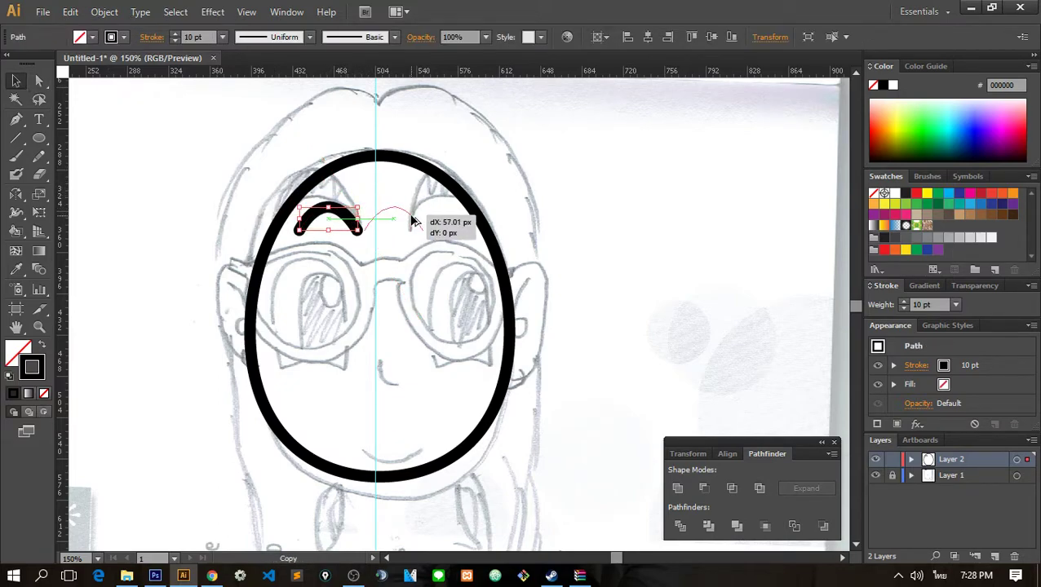
- Select both eyebrow arcs and even out their spacing
left_click(440, 261)
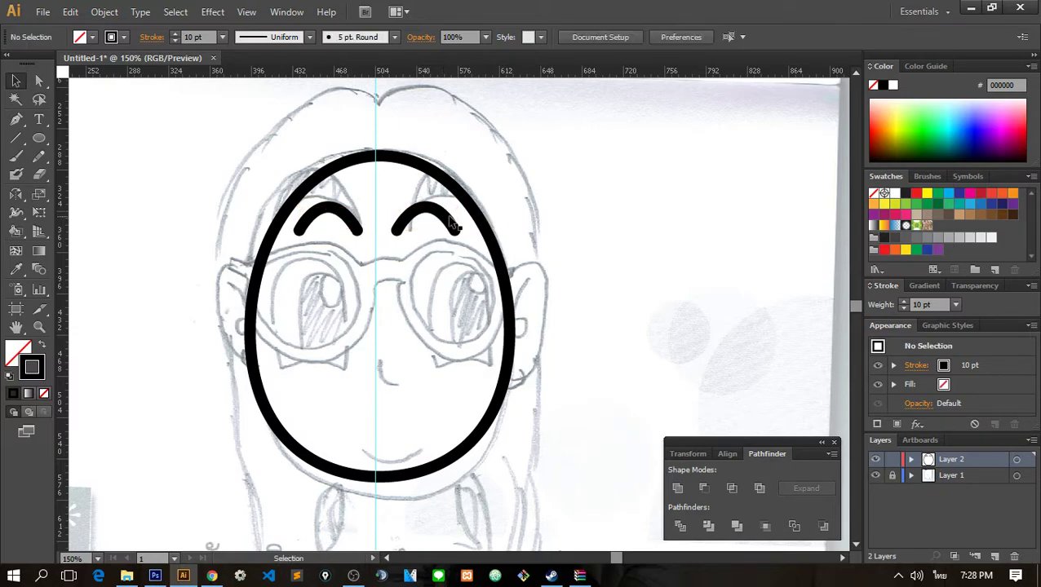
scroll(439, 269, "down", 3)
scroll(439, 268, "up", 3)
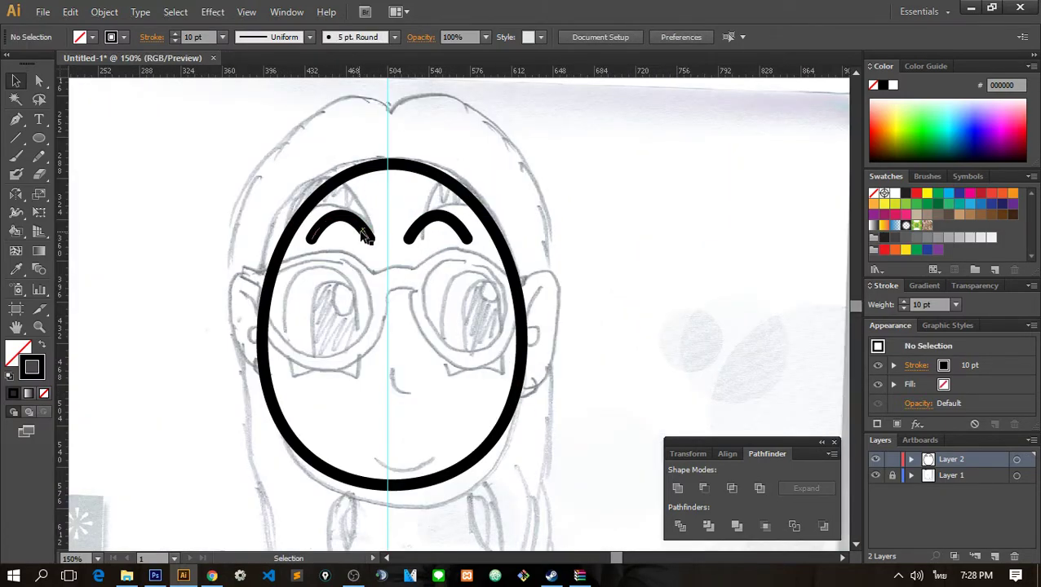
left_click(365, 232)
left_click(440, 218, "shift")
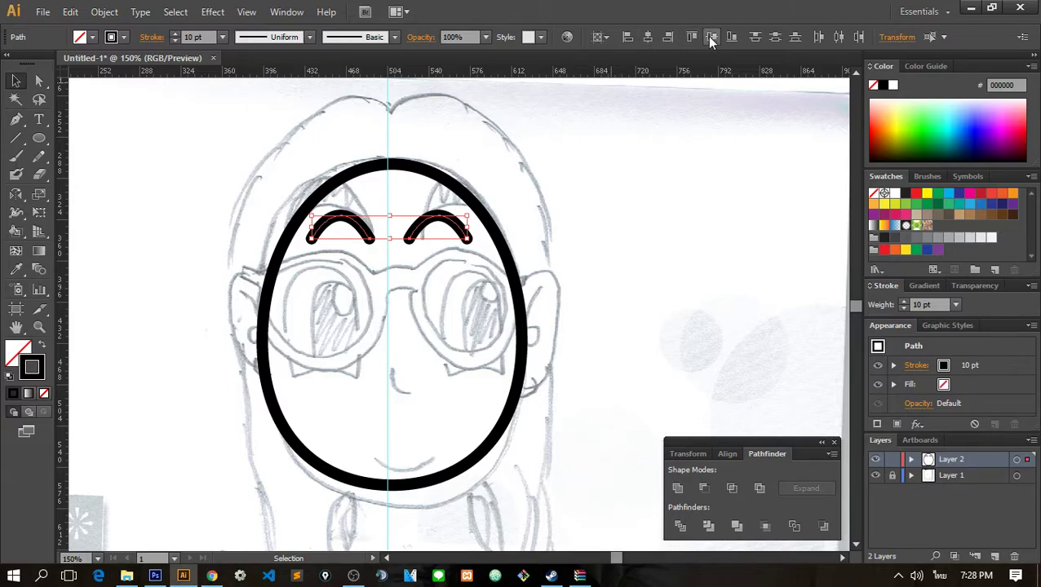
left_click(832, 38)
left_click(527, 187)
- Group the two eyebrows with Ctrl+G and centre them horizontally on the face outline
left_click_drag(504, 229, 465, 219)
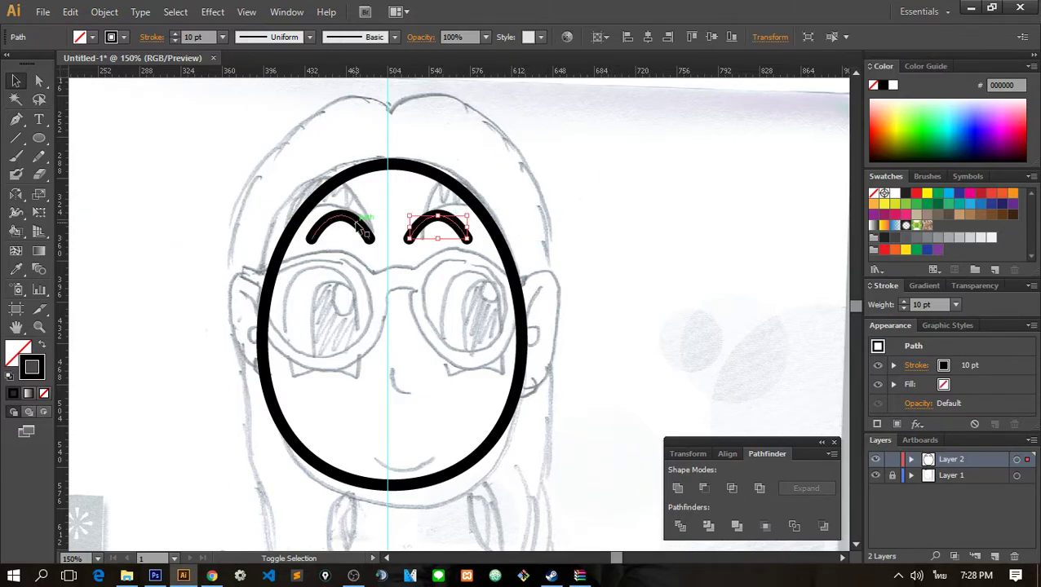
left_click(359, 225, "shift")
key("ctrl+g")
left_click(477, 180, "shift")
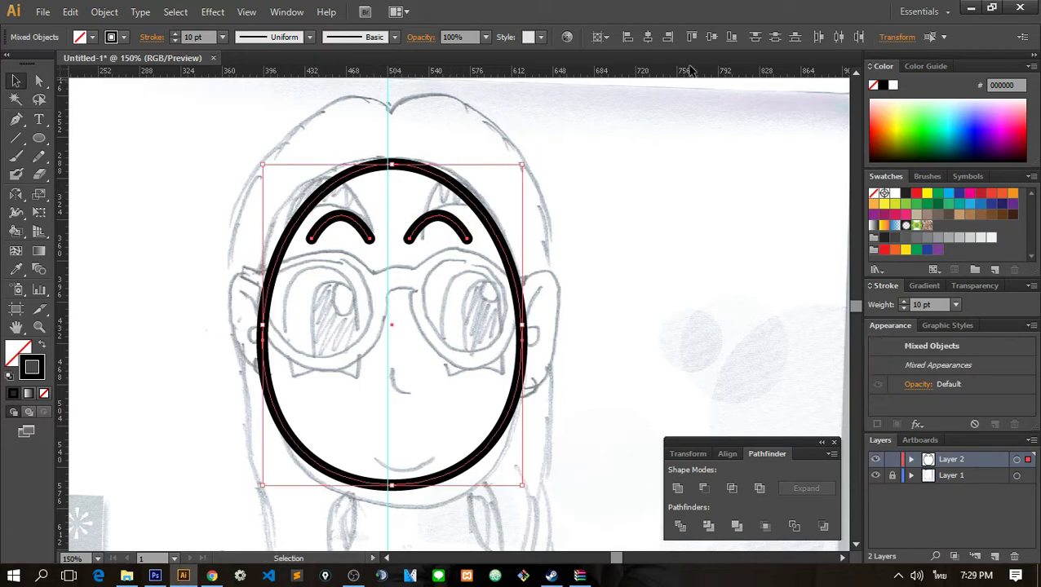
left_click(647, 38)
left_click(566, 257)
- Zoom out to view the whole artboard and select the eyebrow pair
key("ctrl+0")
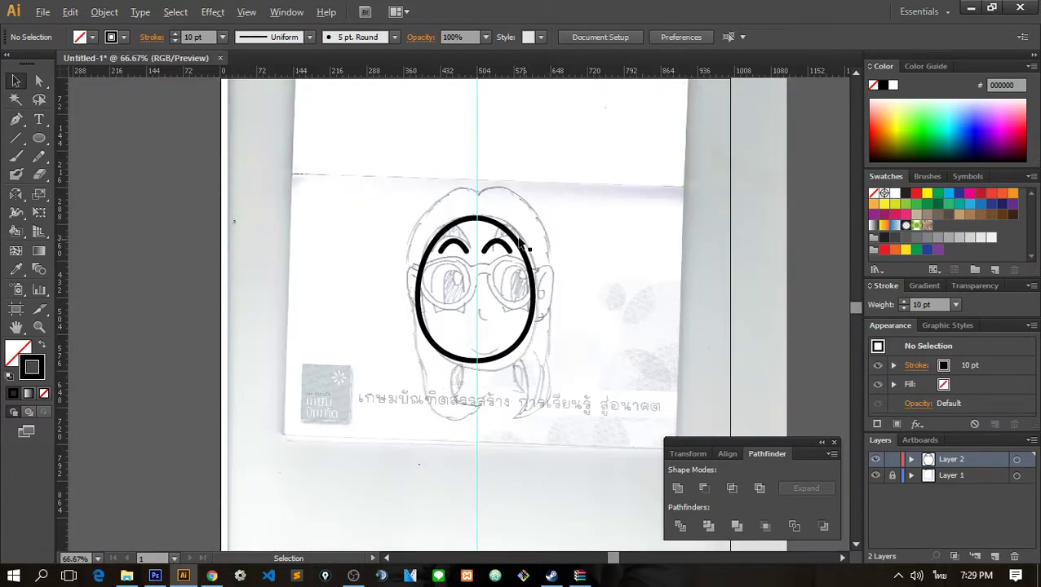
key("ctrl+plus")
key("ctrl+plus")
key("ctrl+plus")
scroll(580, 363, "down", 1)
key("ctrl+minus")
key("ctrl+minus")
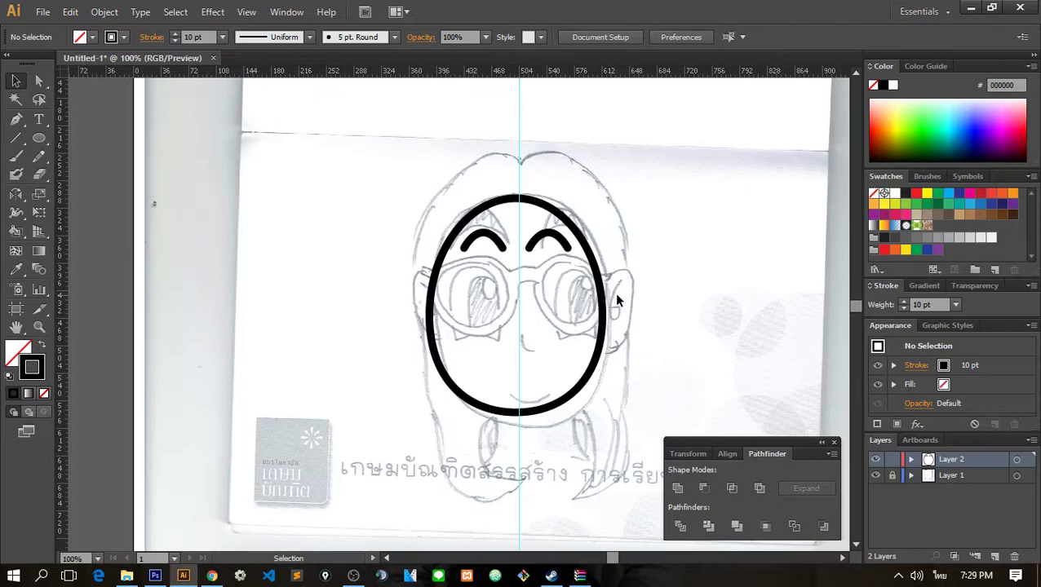
key("ctrl+minus")
key("ctrl+minus")
key("ctrl+minus")
scroll(623, 287, "up", 3)
scroll(592, 275, "up", 1)
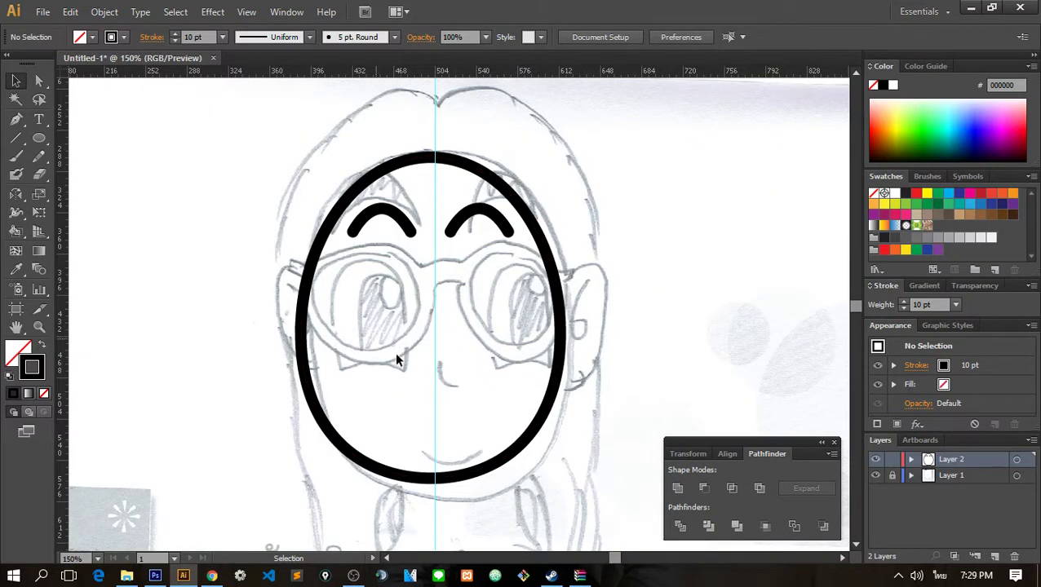
left_click(400, 224)
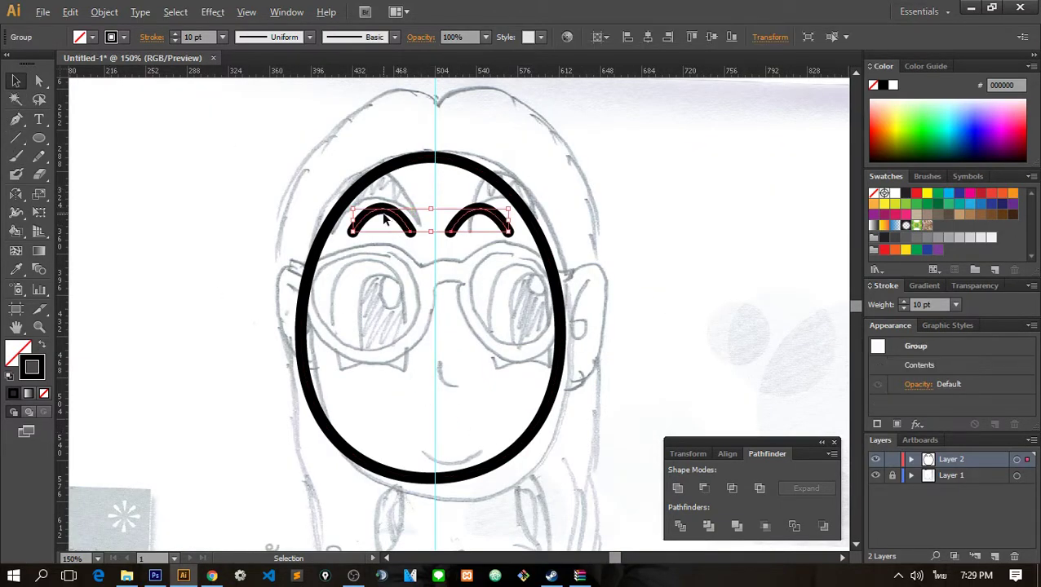
- Draw a small curved smile path near the chin with the Pen tool
left_click(17, 119)
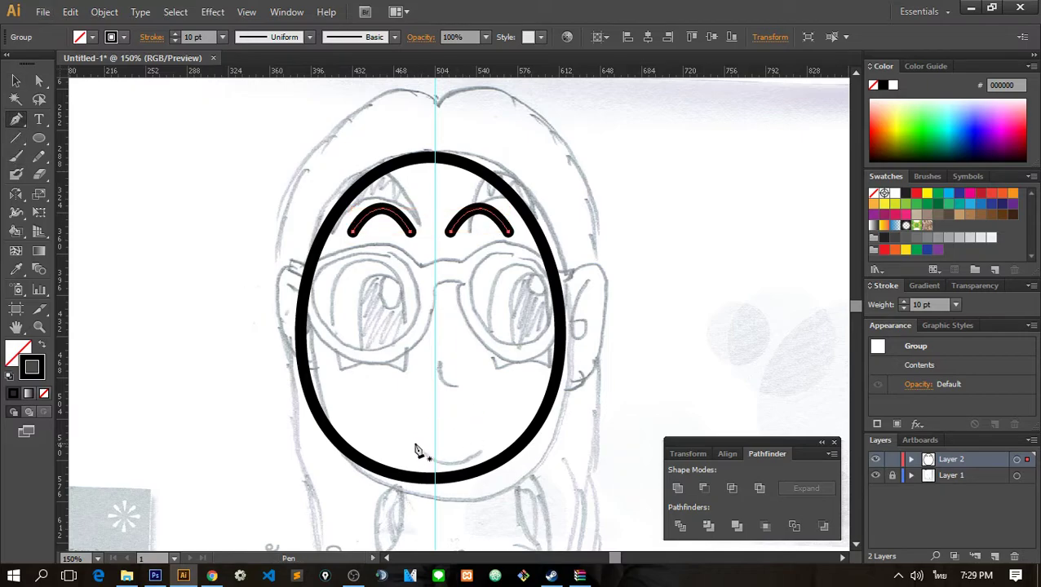
left_click_drag(414, 446, 454, 445)
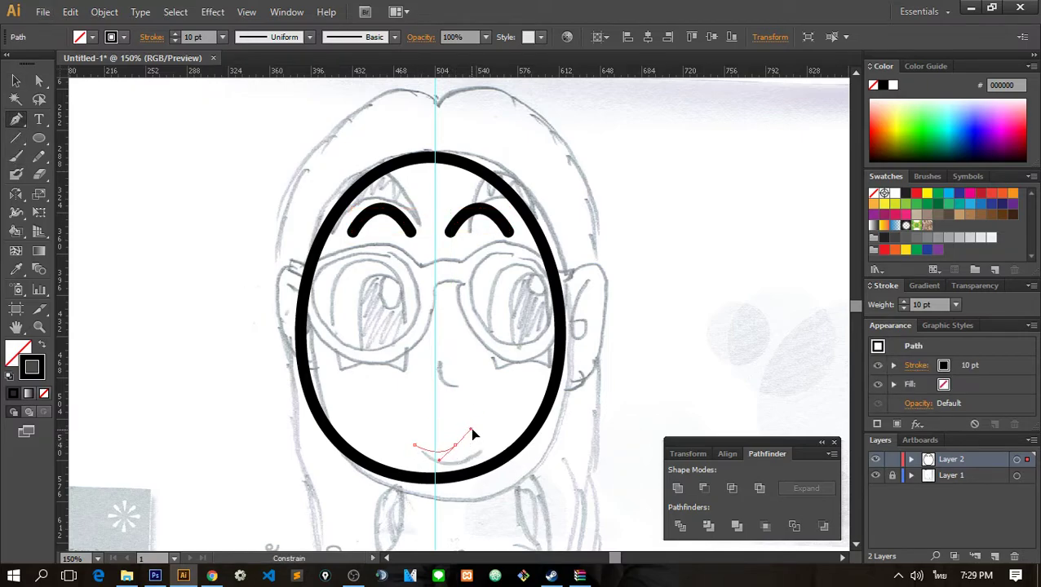
left_click(477, 426)
left_click_drag(482, 428, 230, 137)
key("v")
left_click(555, 485)
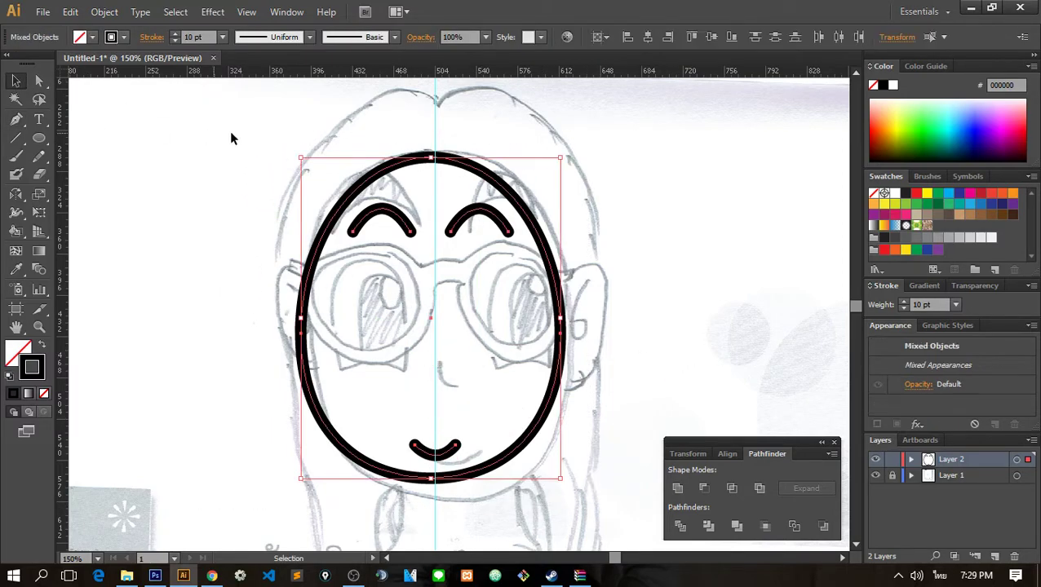
left_click(655, 177)
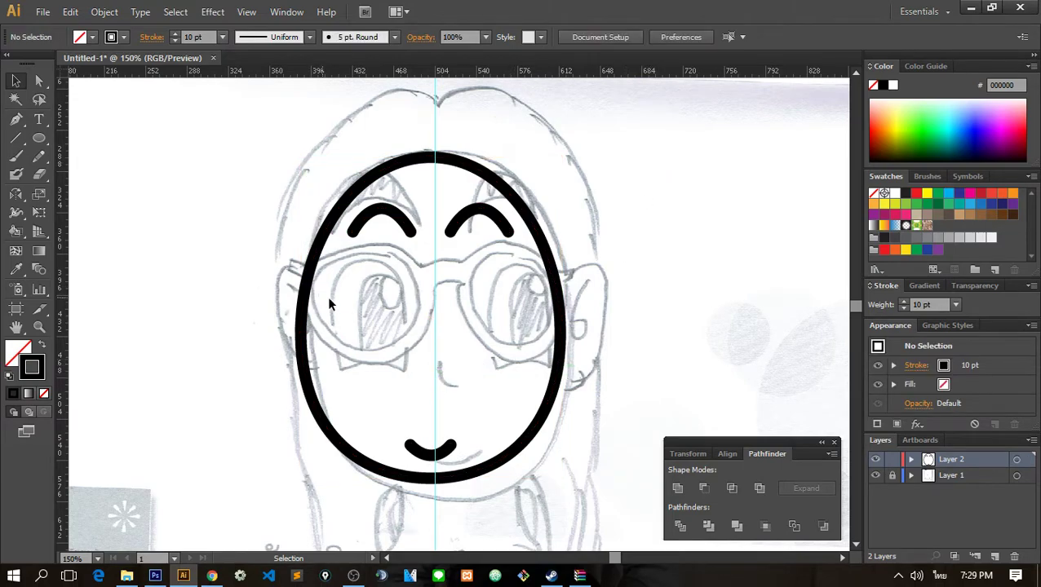
- Draw a short hooked nose stroke in the face centre and nudge it into place
key("p")
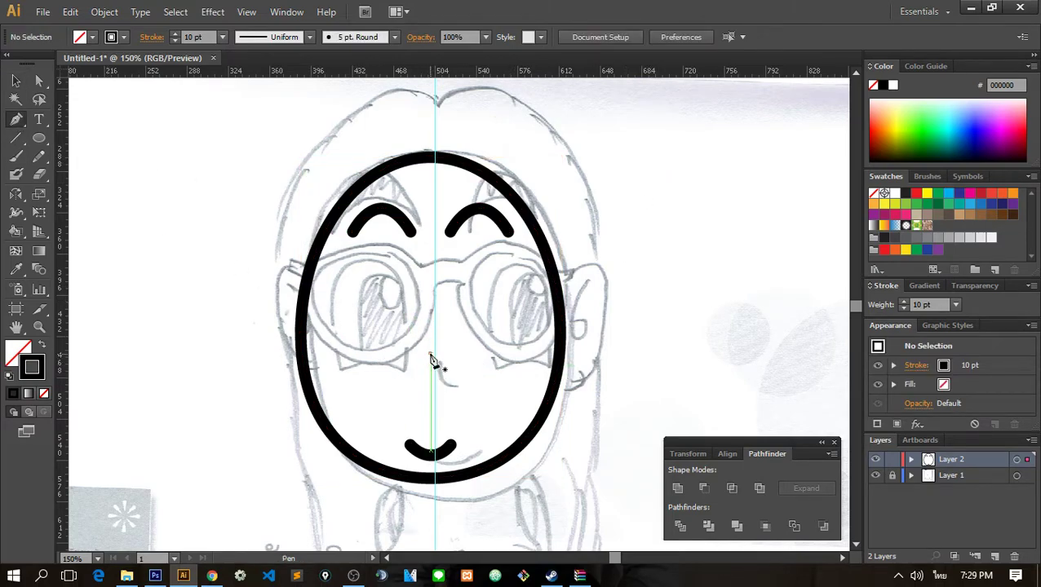
mouse_move(431, 355)
left_mouse_down()
mouse_move(452, 380)
mouse_move(481, 383)
left_mouse_up()
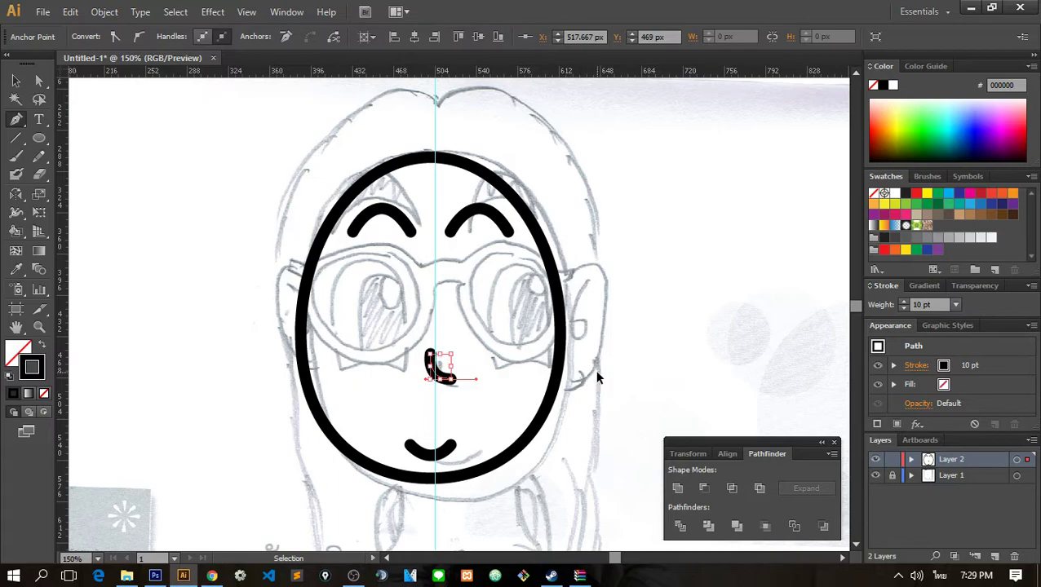
left_click(595, 369, "ctrl")
left_click(13, 79)
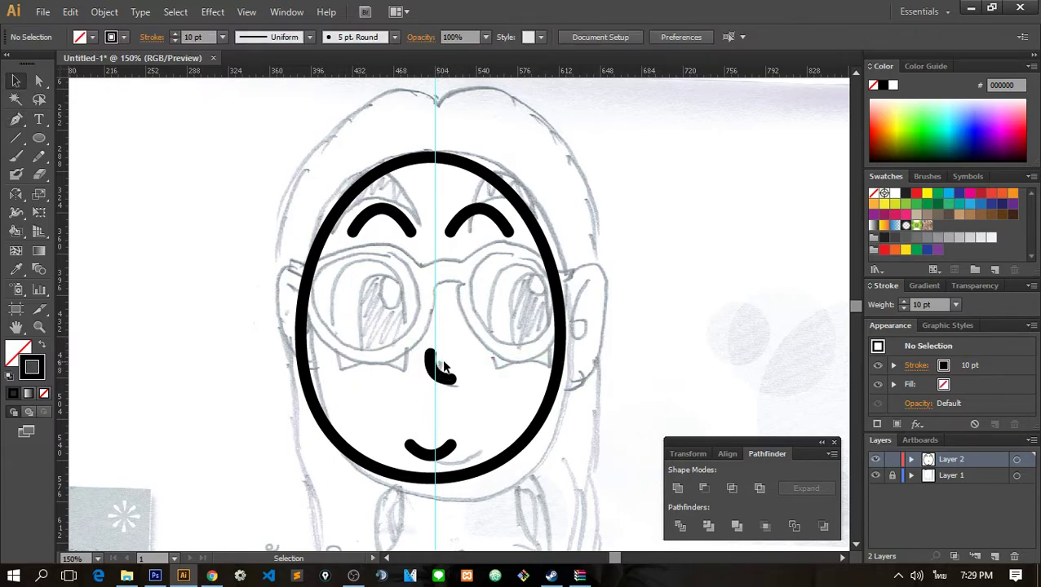
left_click_drag(432, 359, 435, 367)
left_click(478, 343)
left_click(440, 368)
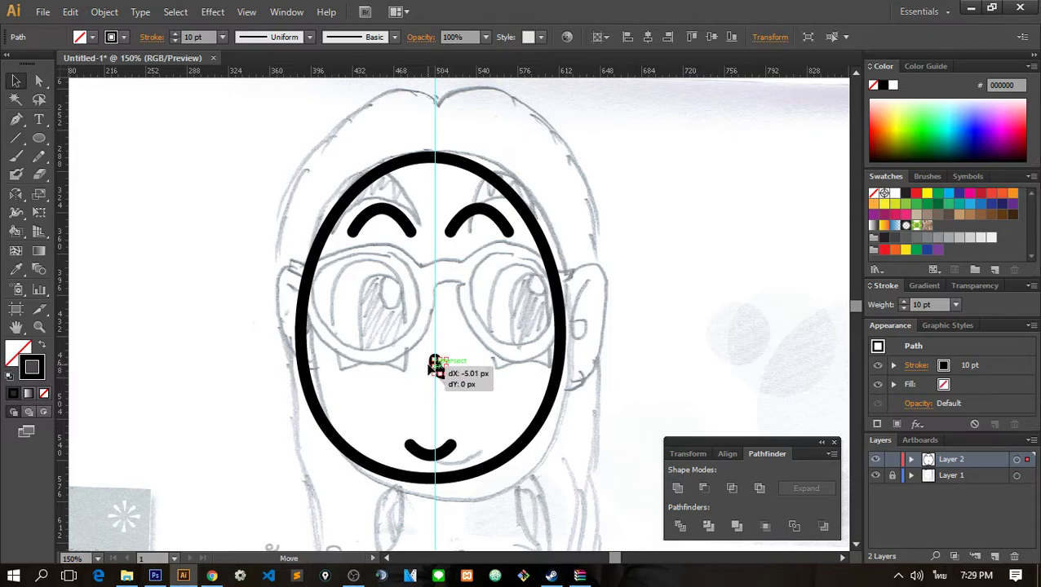
- Select all the face strokes together to check them, then deselect
left_click_drag(573, 154, 176, 504)
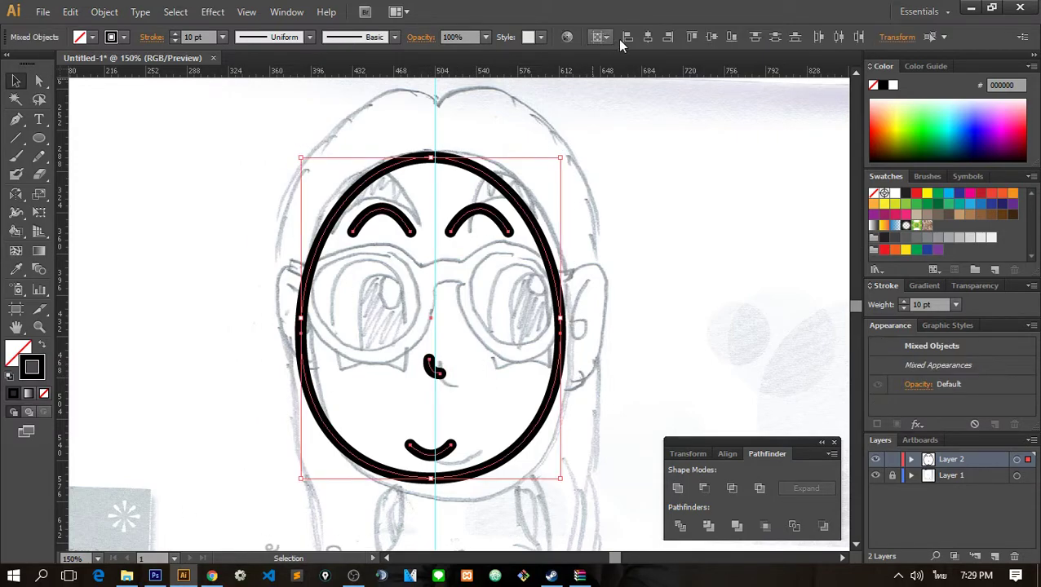
scroll(588, 278, "down", 2)
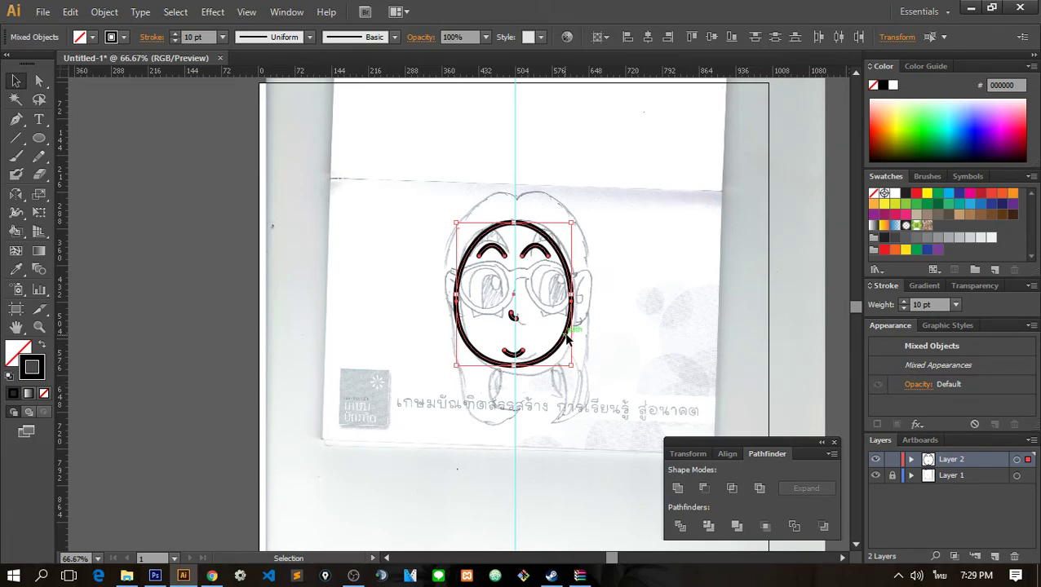
left_click(603, 325)
scroll(595, 302, "up", 1)
scroll(589, 279, "down", 1)
scroll(581, 363, "up", 1)
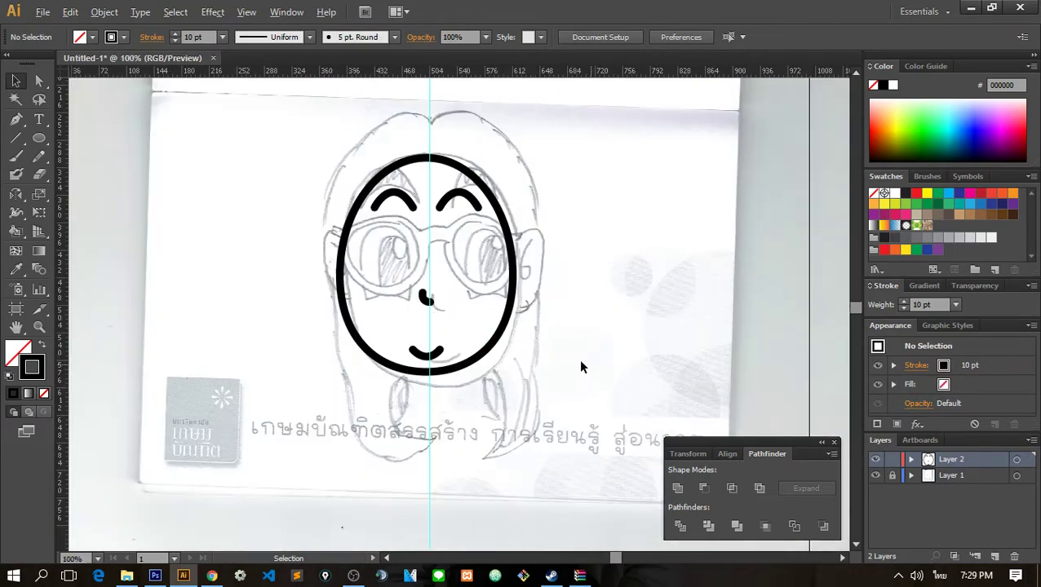
scroll(581, 367, "down", 2)
left_click(39, 138)
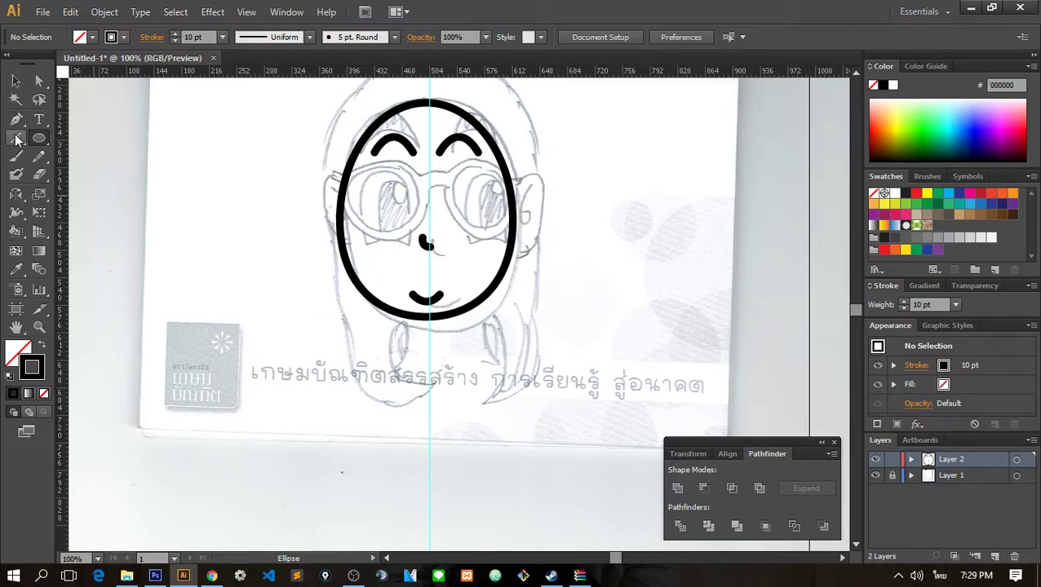
- Draw an outer circle and a smaller circle inside it beside the face
mouse_move(261, 333)
left_mouse_down()
mouse_move(312, 390)
mouse_move(340, 392)
left_mouse_up()
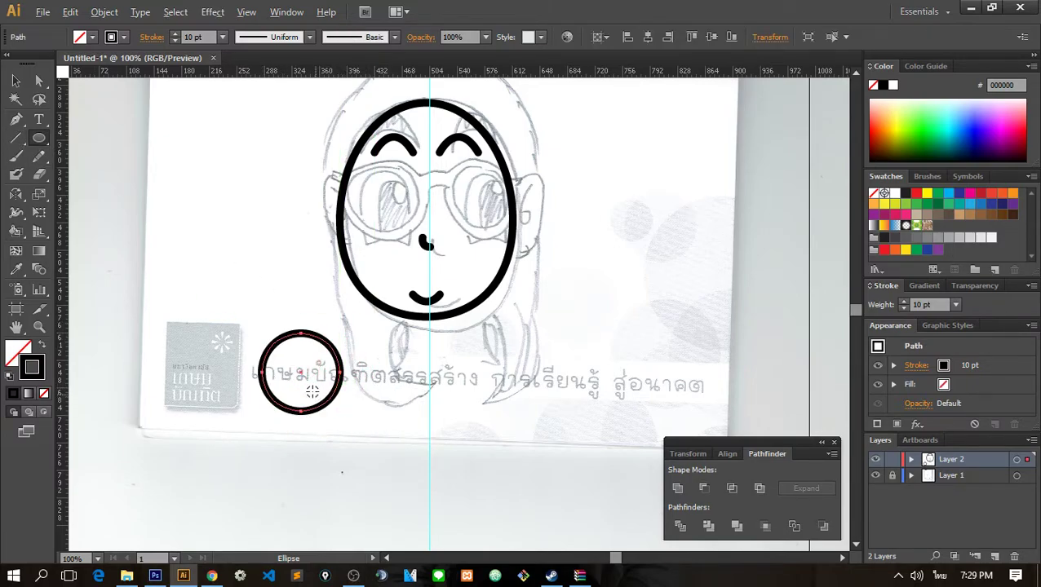
scroll(317, 383, "up", 1, "alt")
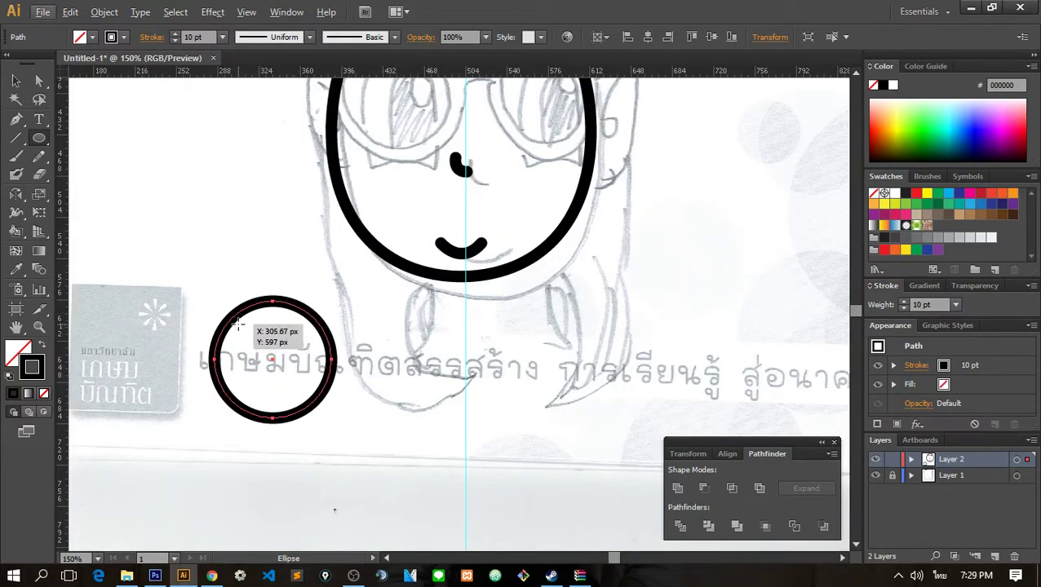
left_click_drag(237, 324, 322, 388)
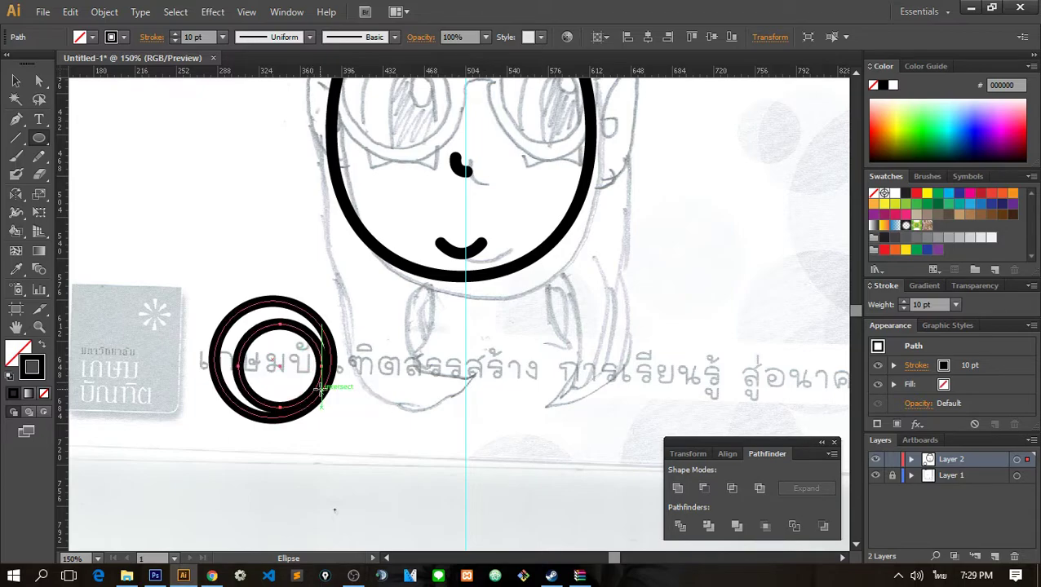
- Set the inner circle's stroke to 3 pt, centre it in the ring, and select both circles
left_click(174, 43)
left_click(173, 43)
left_click(173, 42)
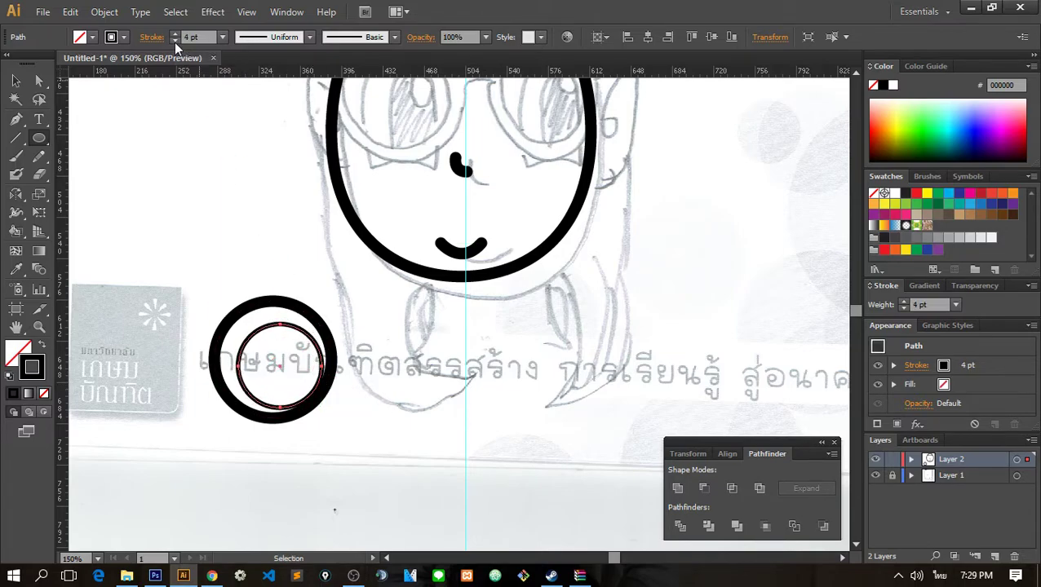
left_click(173, 43)
left_click(16, 80)
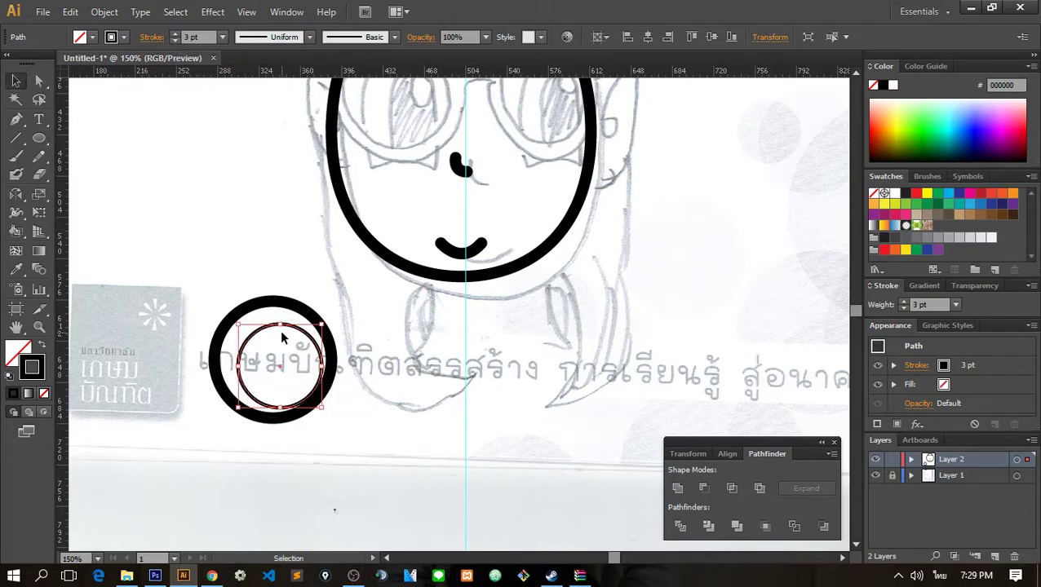
mouse_move(265, 331)
left_mouse_down()
mouse_move(256, 323)
mouse_move(317, 314)
left_mouse_up()
left_click_drag(394, 459, 153, 308)
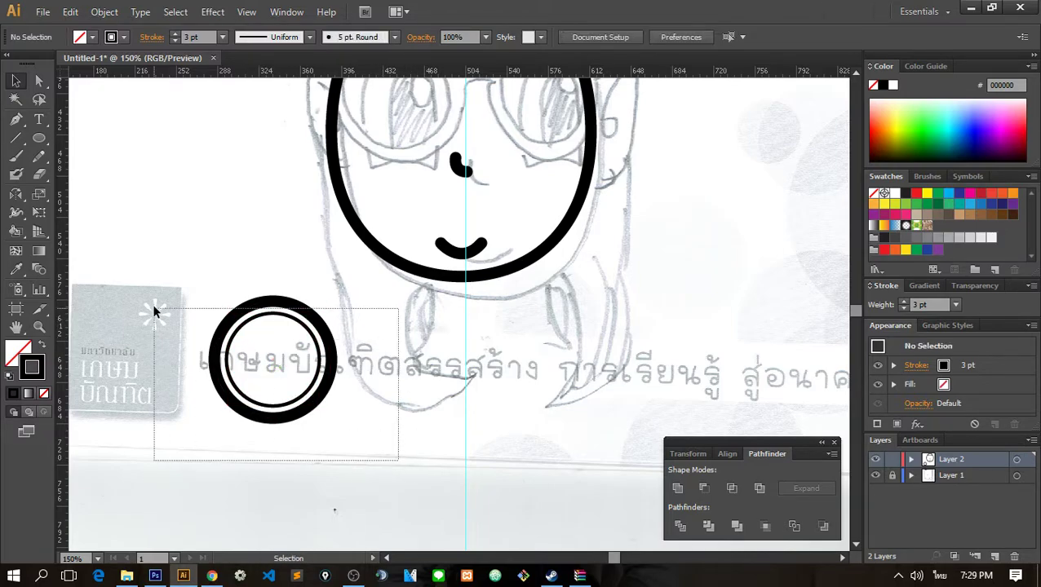
- Centre both circles horizontally on the vertical guide
left_click(647, 38)
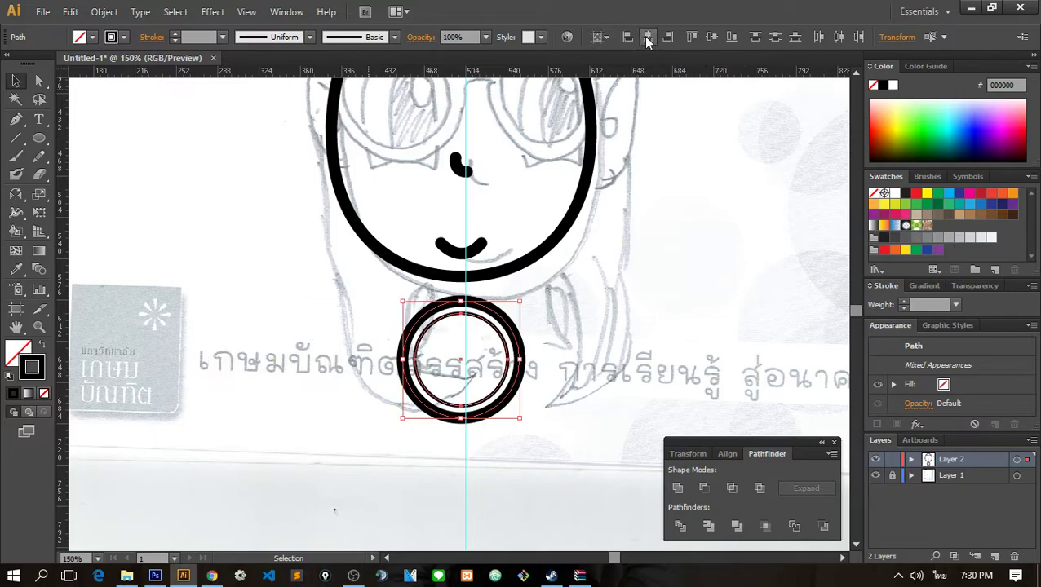
left_click(542, 391)
scroll(537, 357, "up", 2)
scroll(547, 354, "down", 5)
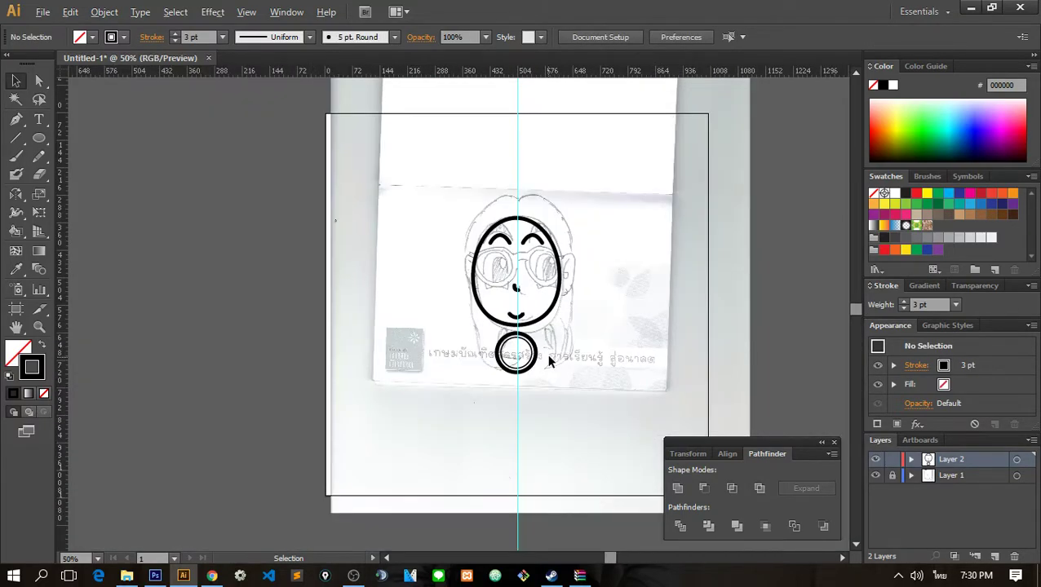
scroll(537, 354, "up", 3)
scroll(537, 354, "up", 1)
- Lower the outer circle's stroke weight to 6 pt
left_click(499, 356)
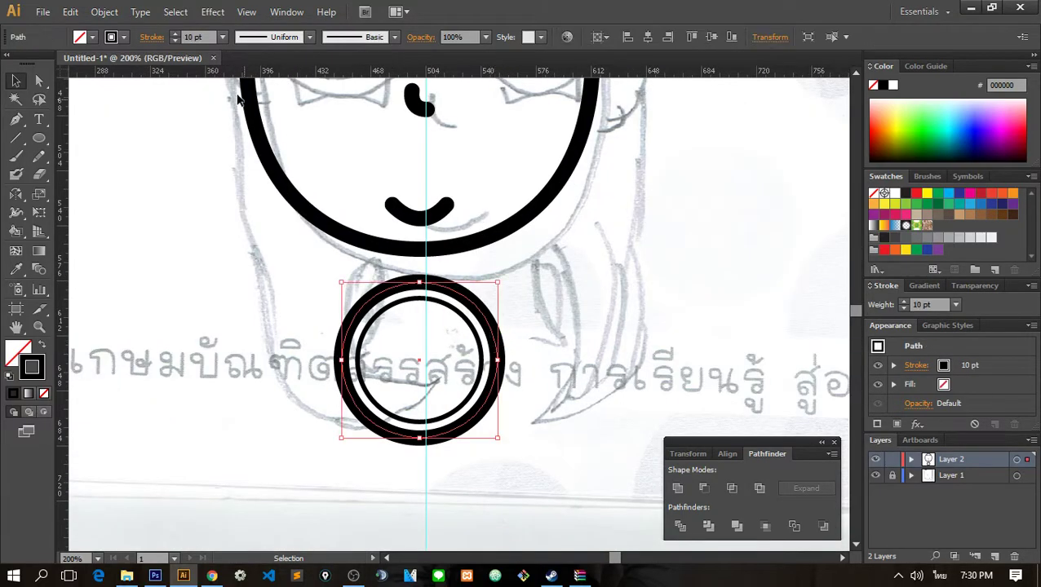
left_click(173, 40)
left_click(173, 41)
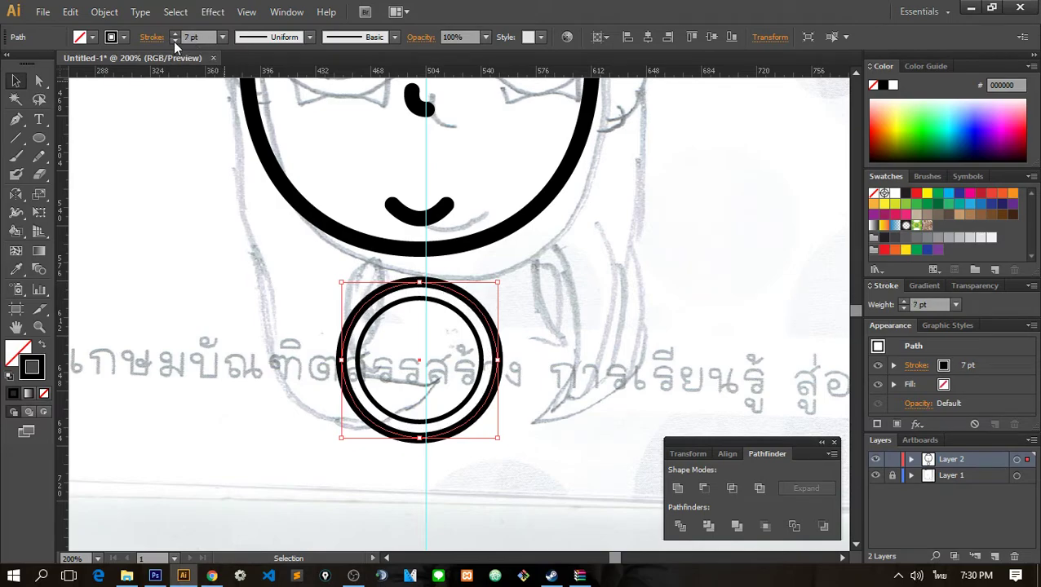
left_click(173, 41)
left_click(566, 342)
scroll(565, 341, "down", 3)
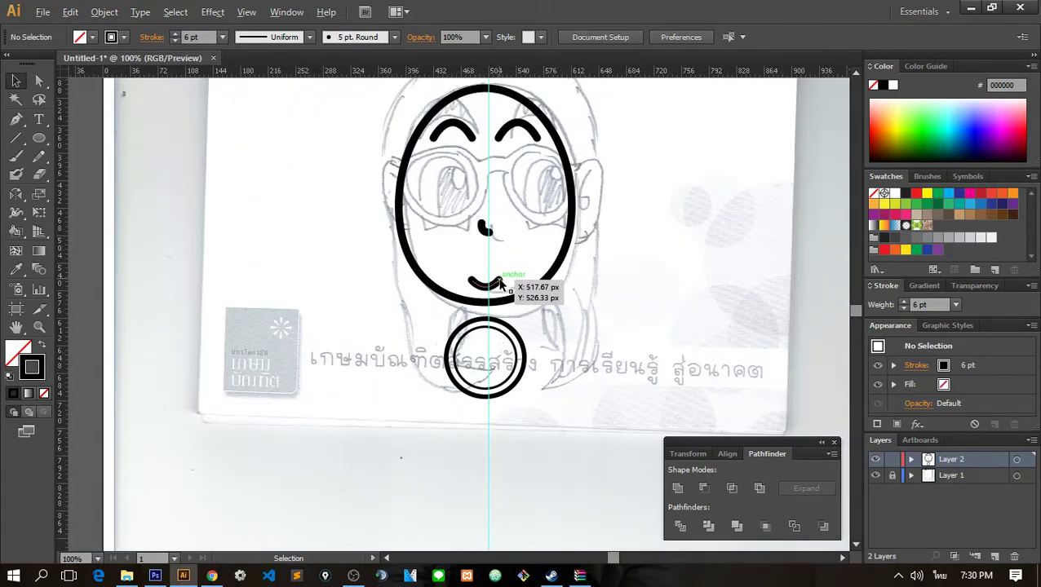
scroll(528, 317, "up", 3)
scroll(530, 326, "down", 3)
scroll(526, 372, "up", 2)
- Drag the outer circle's right and left anchors with Direct Selection, undoing each change
left_click(524, 373)
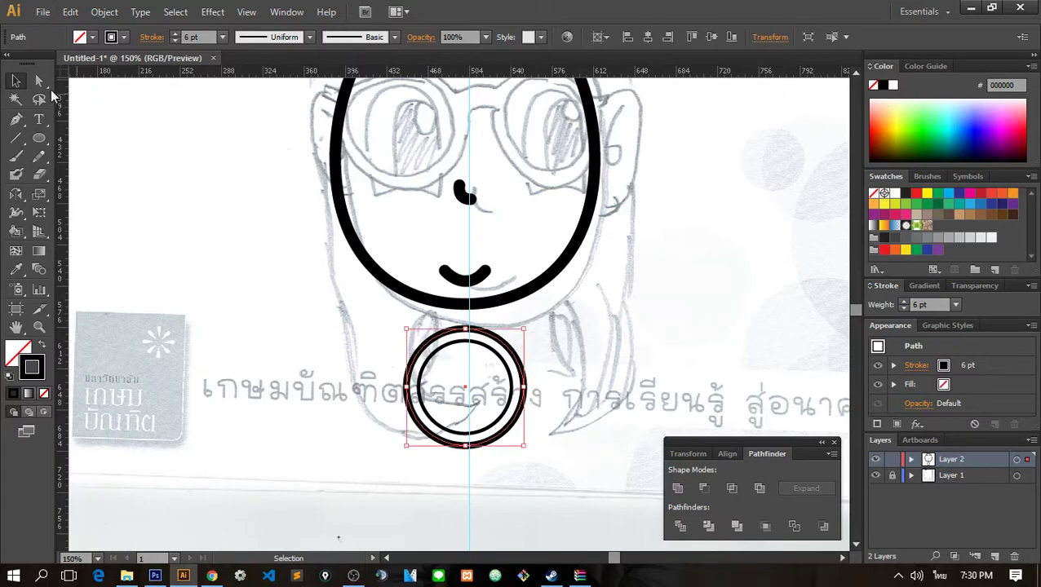
left_click(39, 80)
left_click_drag(527, 389, 532, 377)
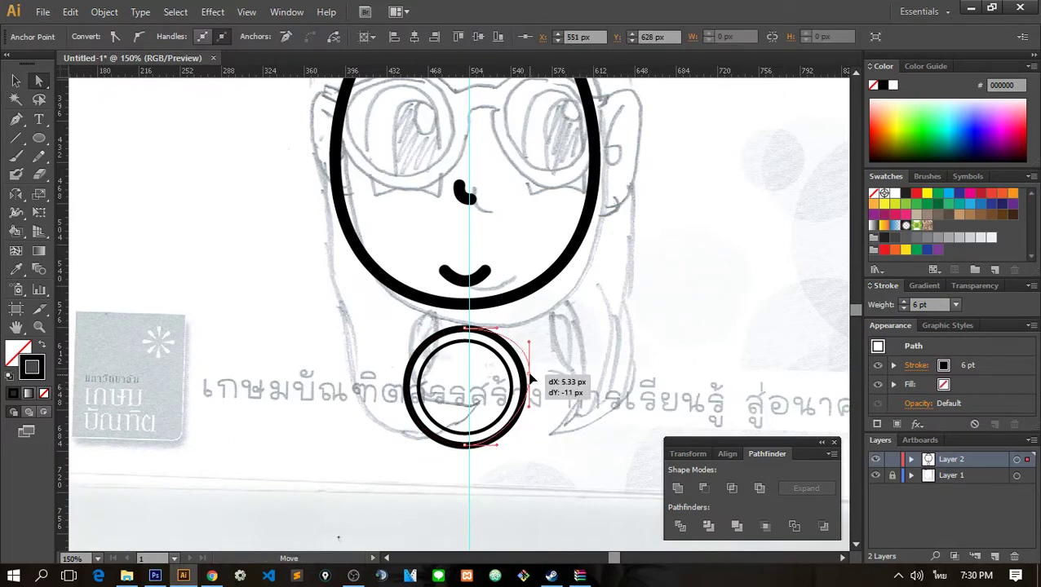
key("ctrl+z")
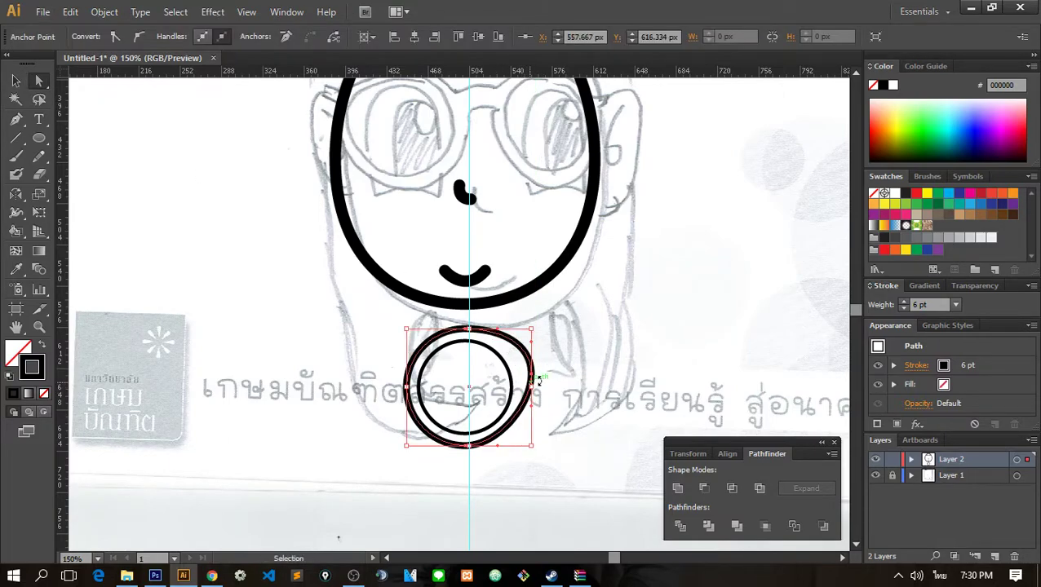
left_click_drag(407, 391, 397, 371)
key("ctrl+z")
- Select the lens circles' anchor points and undo an accidental copy of the outer circle
left_click(575, 385)
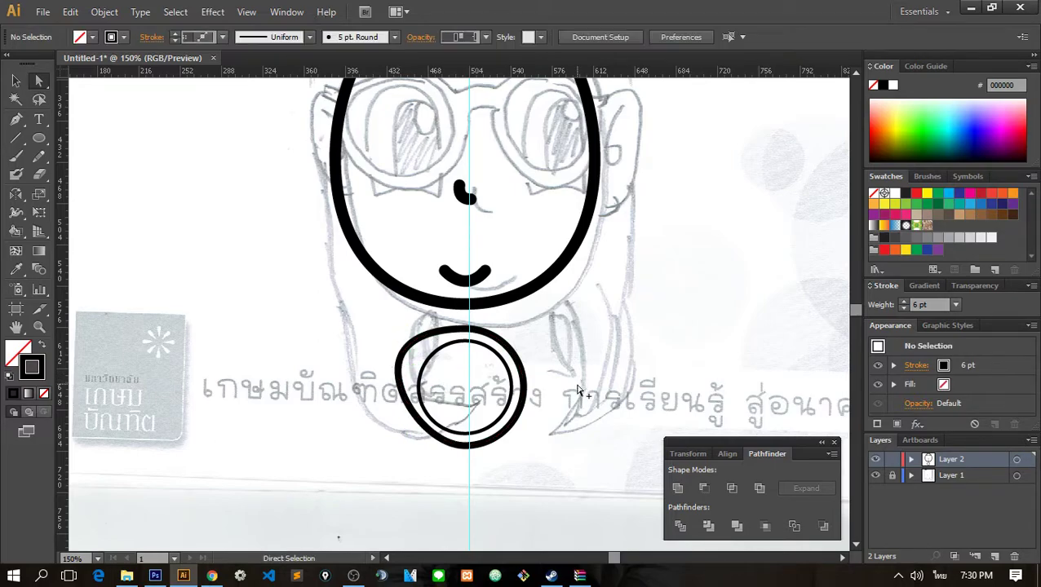
key("ctrl+minus")
key("ctrl+minus")
key("ctrl+plus")
scroll(560, 396, "up", 1)
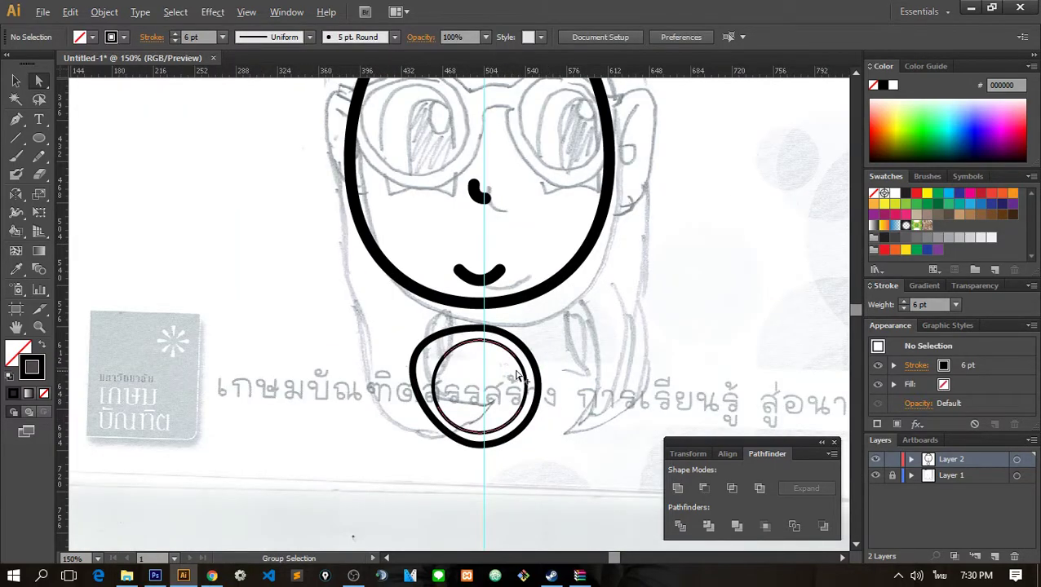
scroll(555, 375, "down", 2)
scroll(555, 373, "up", 1)
scroll(554, 373, "up", 2)
key("a")
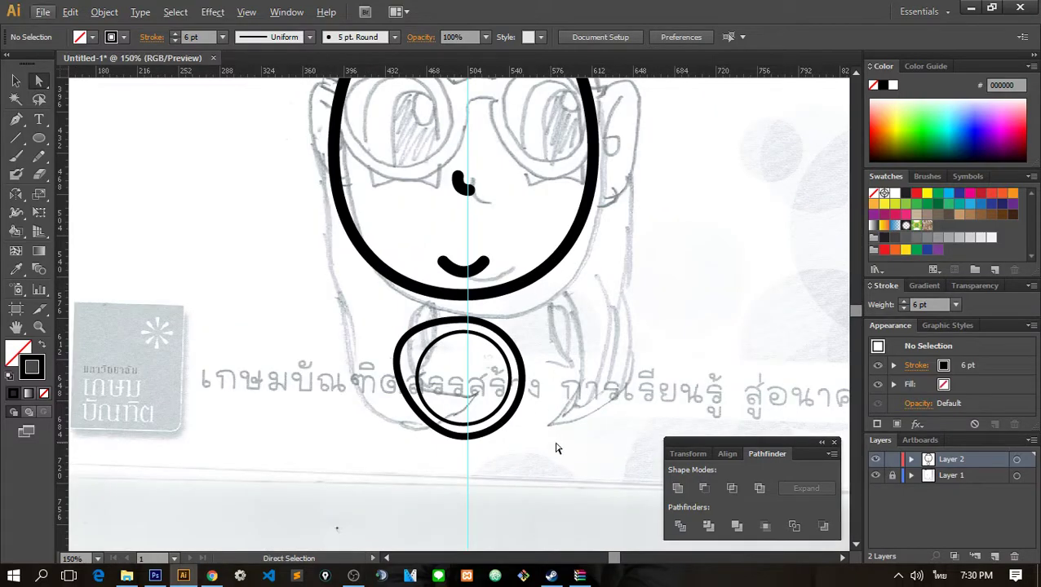
mouse_move(557, 446)
left_mouse_down()
mouse_move(360, 316)
mouse_move(243, 331)
left_mouse_up()
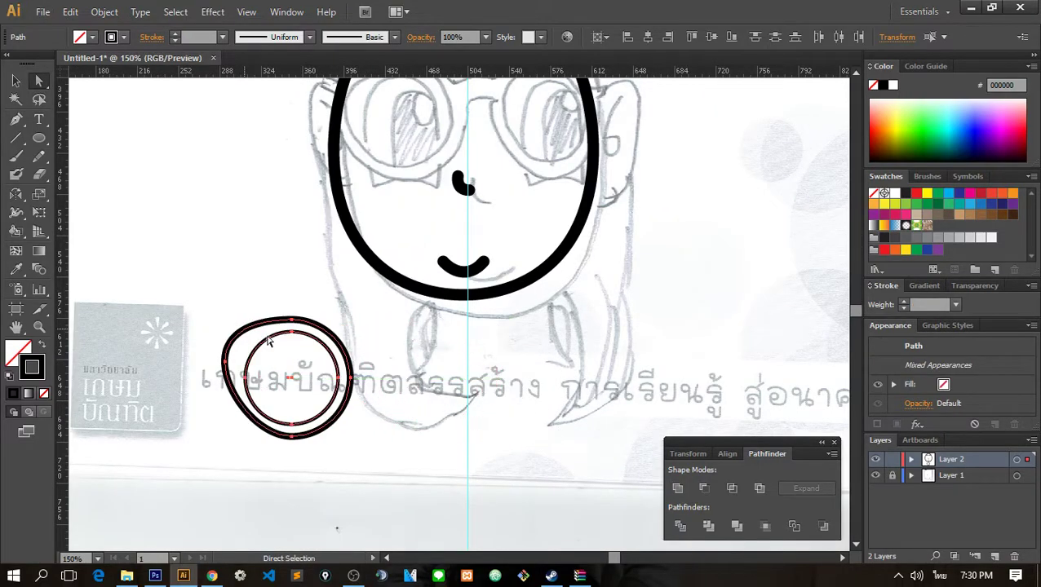
left_click(356, 385)
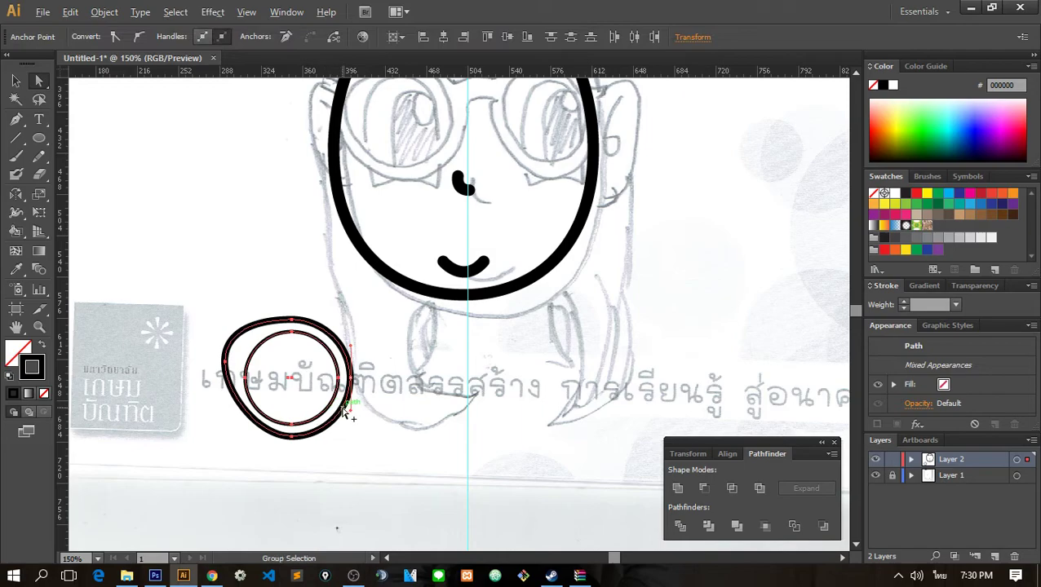
left_click_drag(349, 414, 407, 416, "alt")
key("ctrl+z")
- Select both lens circles, try merging them into one shape, and undo the merge
left_click(400, 413)
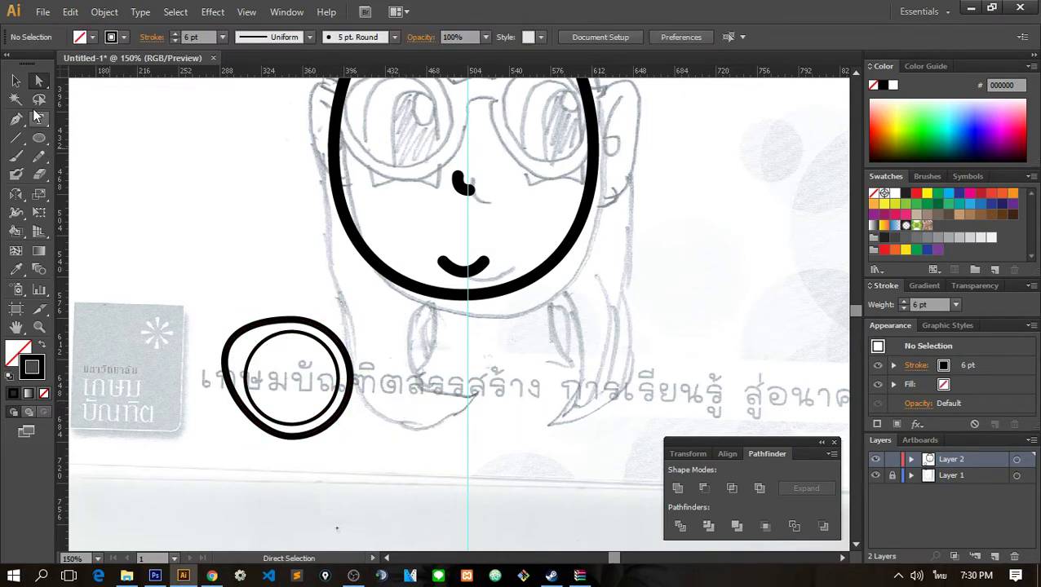
left_click(15, 80)
mouse_move(167, 285)
left_mouse_down()
mouse_move(327, 447)
mouse_move(341, 419)
left_mouse_up()
left_click(370, 413)
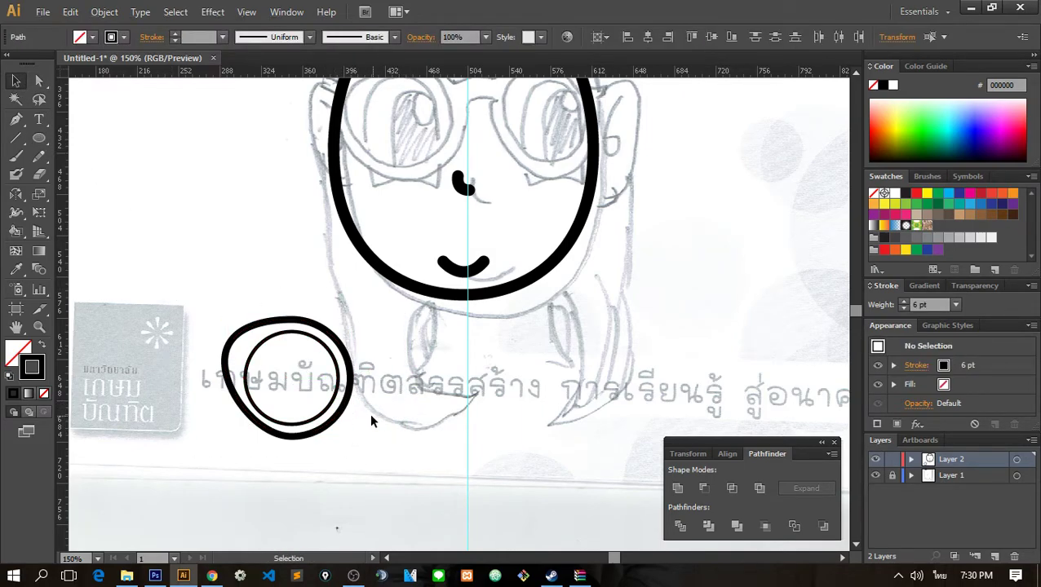
left_click(284, 338)
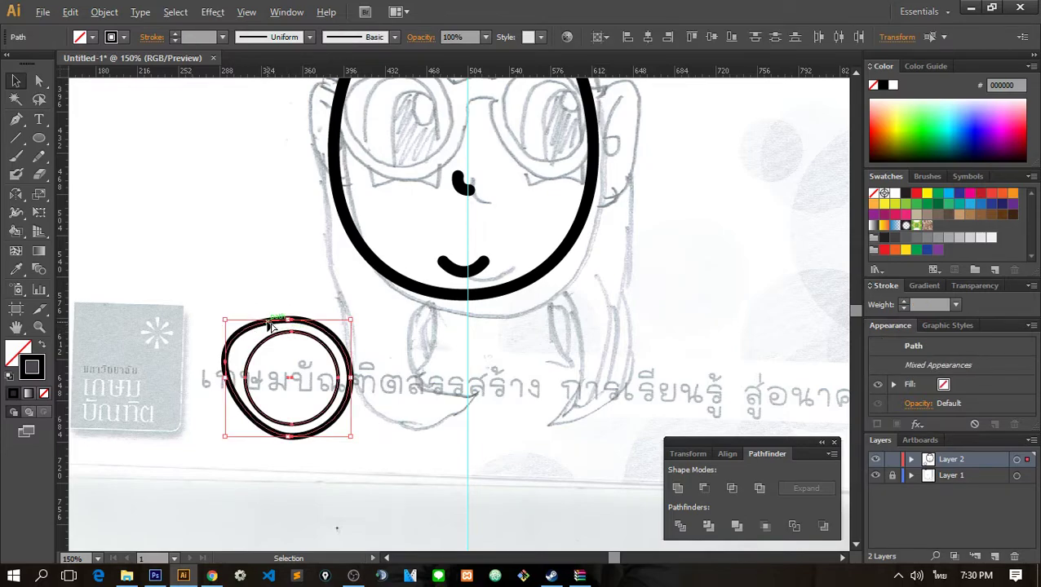
key("ctrl")
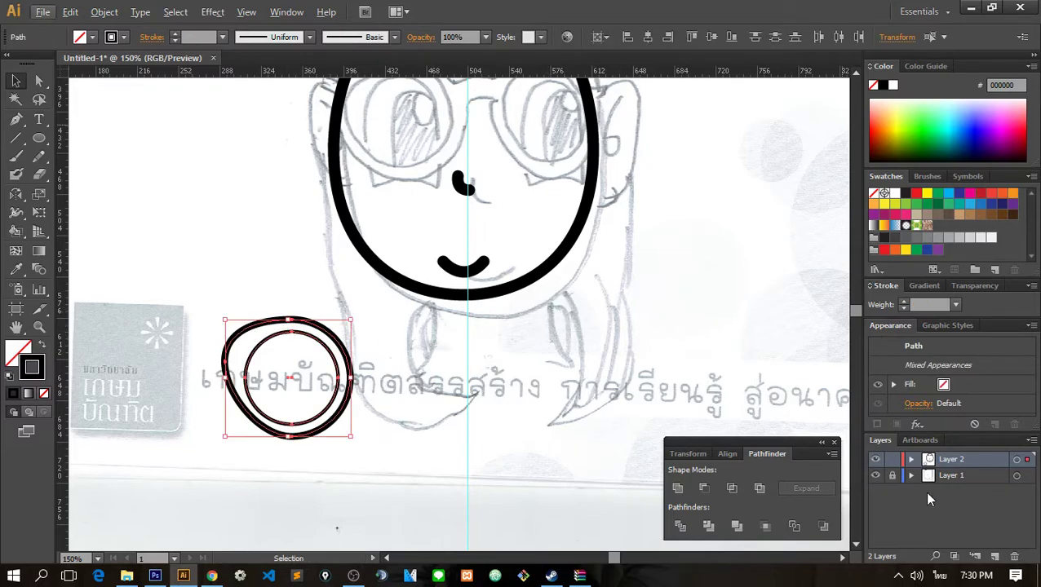
left_click(677, 488)
key("ctrl+z")
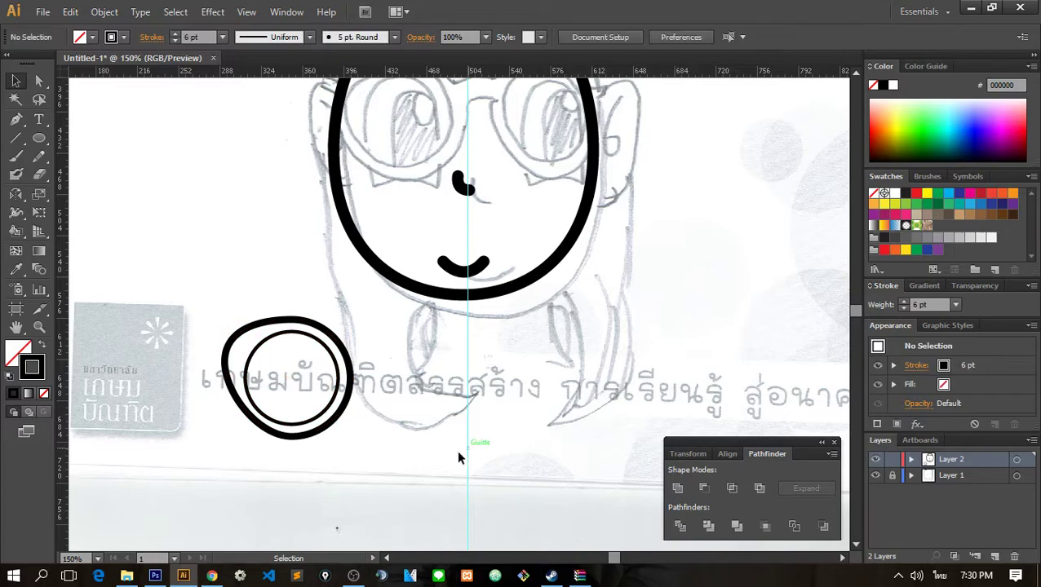
left_click_drag(436, 457, 171, 294)
left_click(344, 432)
left_click_drag(372, 460, 203, 313)
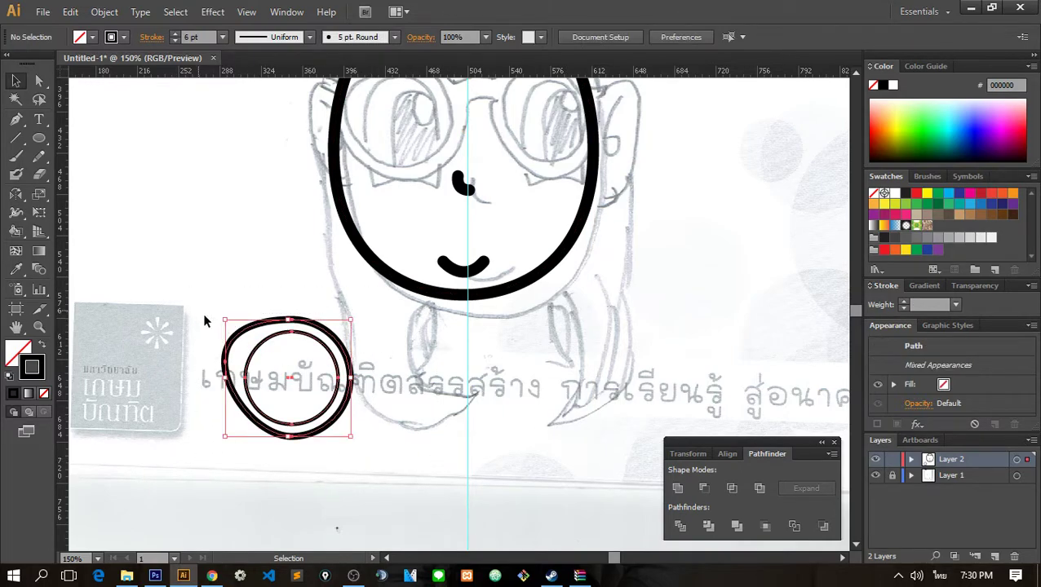
left_click(678, 488)
key("ctrl+z")
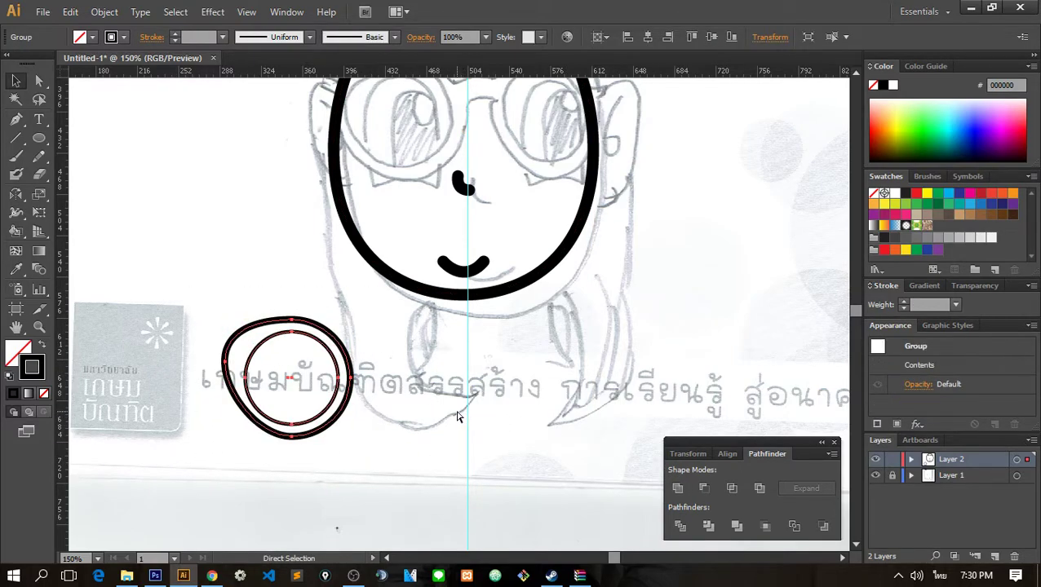
- Try cutting the inner circle out of the outer one, then undo to restore both circles
left_click(354, 378)
left_click(339, 380, "shift")
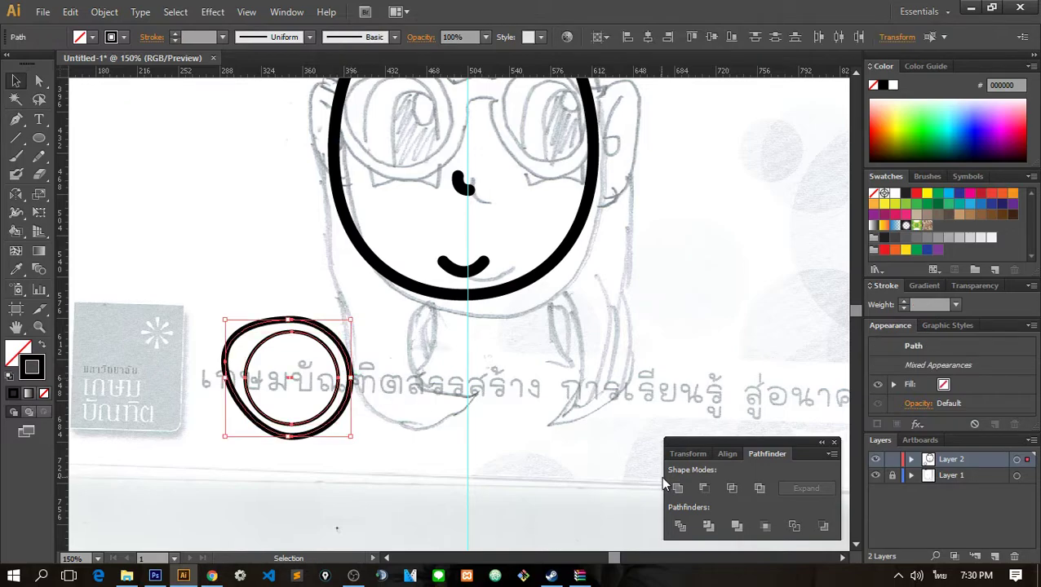
left_click(704, 487)
left_click(383, 432)
left_click(309, 349)
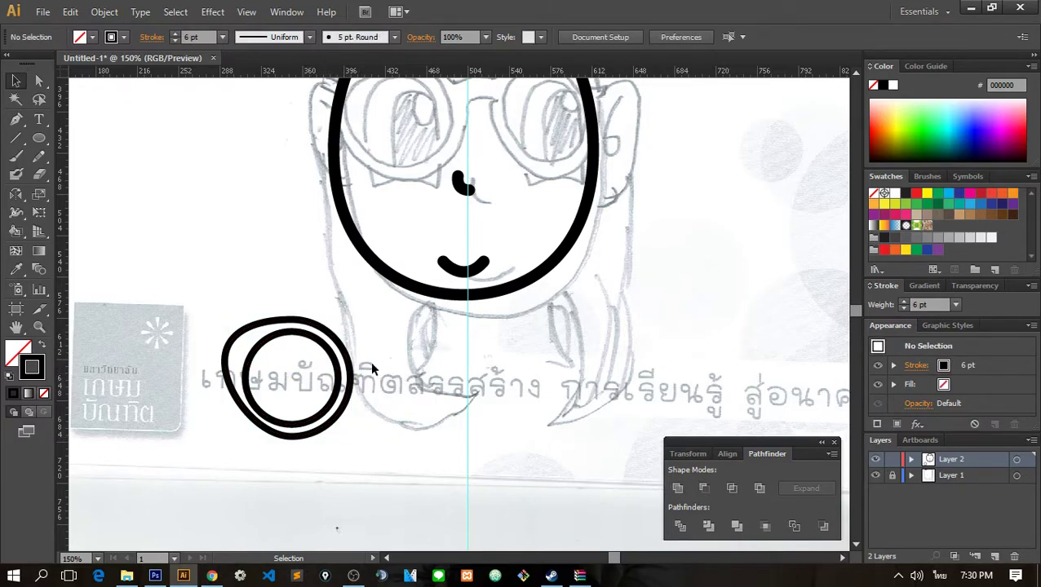
key("ctrl+z")
- Group both lens circles and Alt-drag a copy to the right
left_click_drag(395, 460, 205, 292)
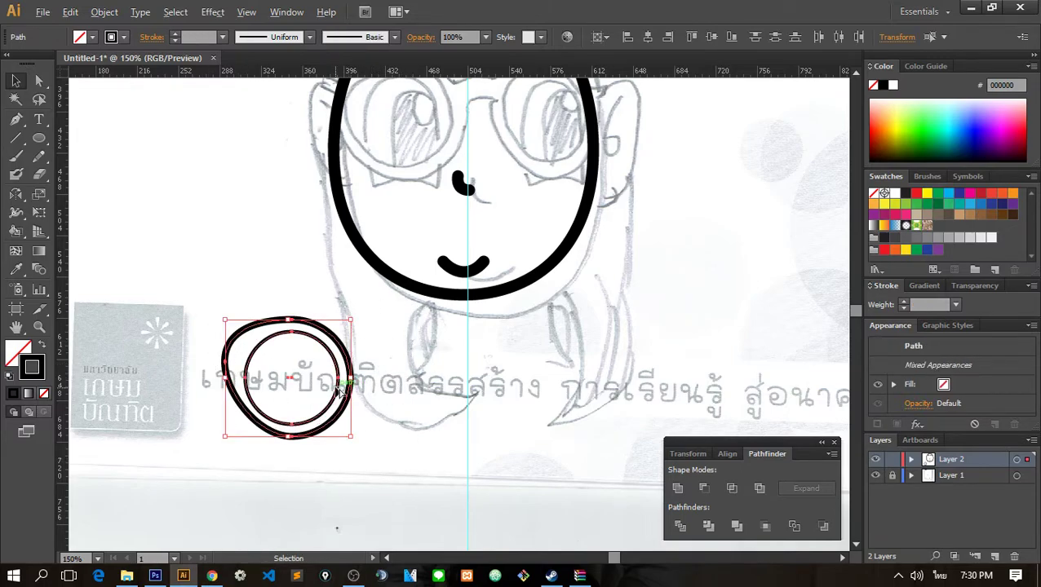
key("ctrl+g")
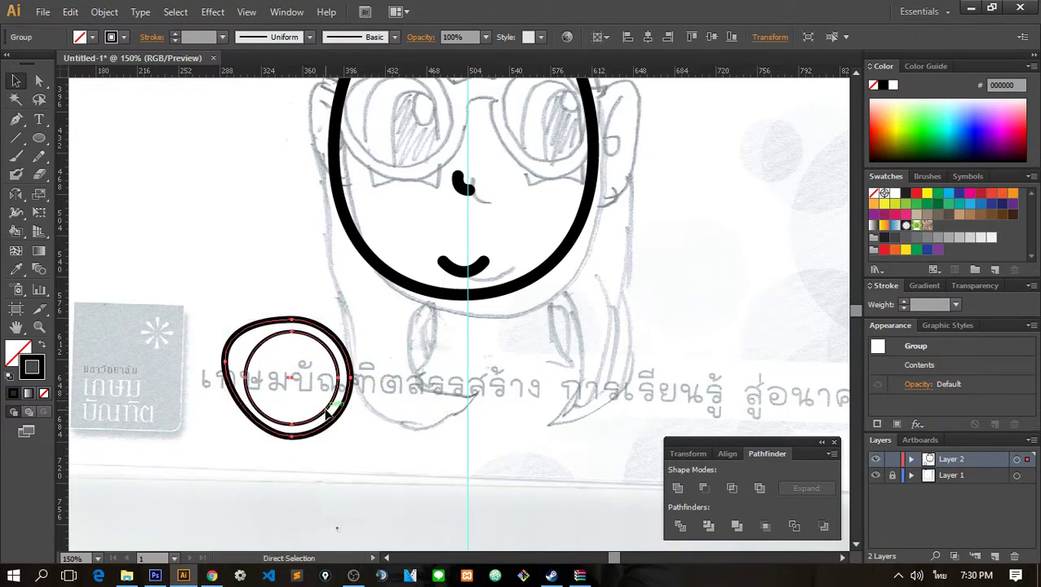
left_click_drag(329, 412, 459, 412)
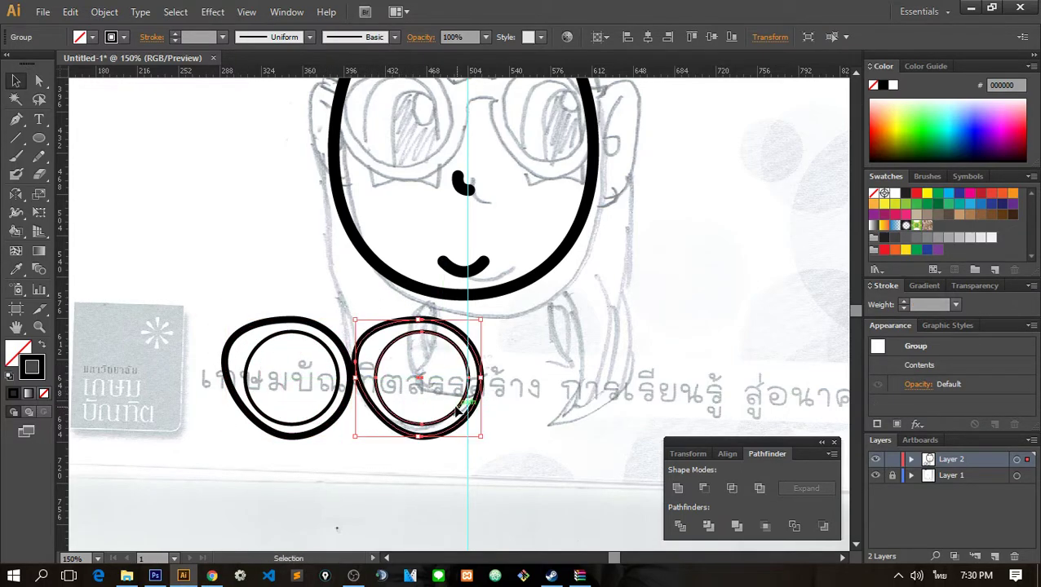
- Nudge the copied right lens a little further right
double_click(15, 197)
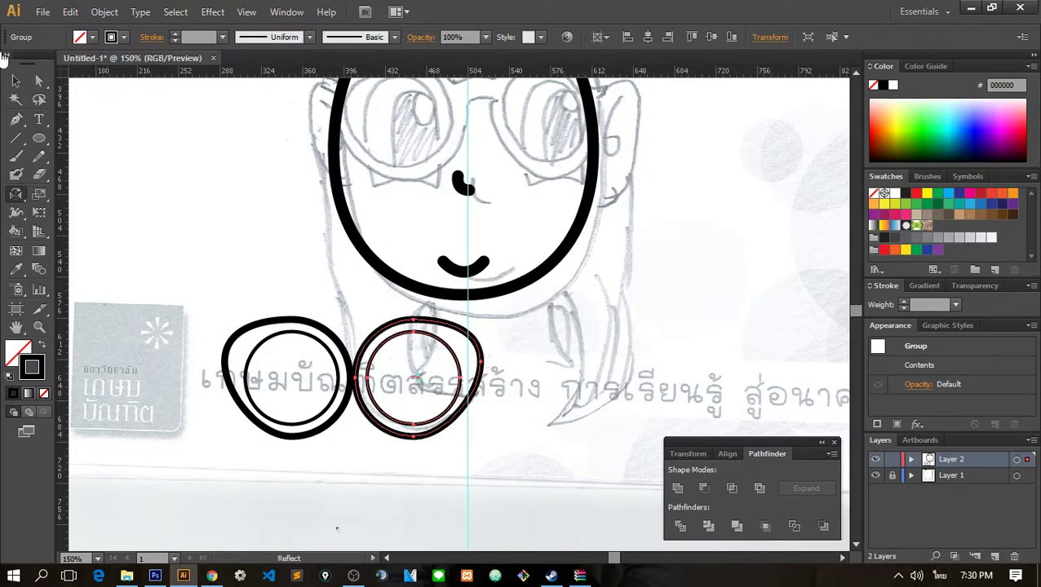
left_click(16, 80)
left_click(522, 402)
left_click_drag(388, 337, 393, 337)
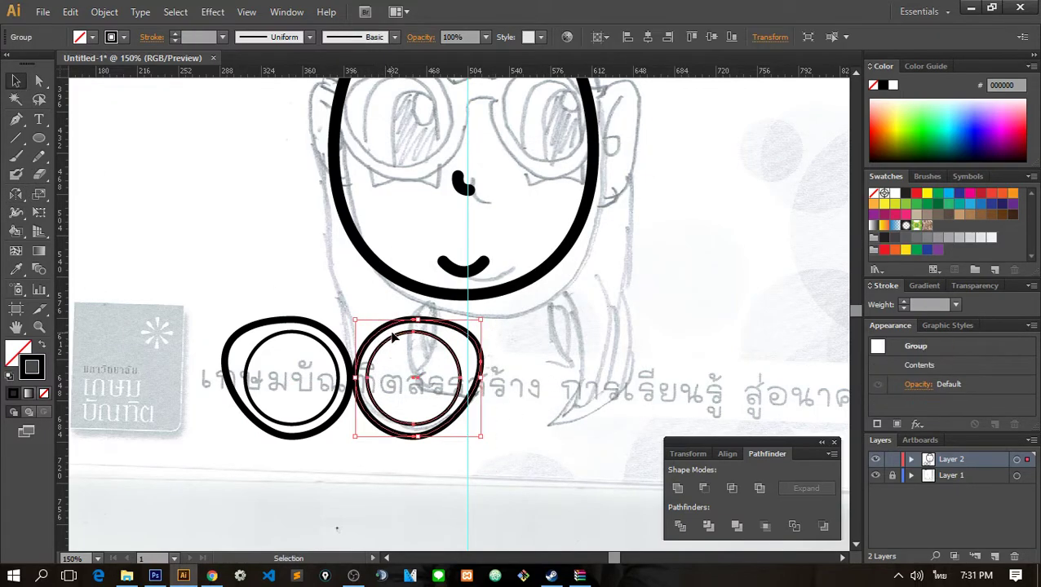
key("shift+Right")
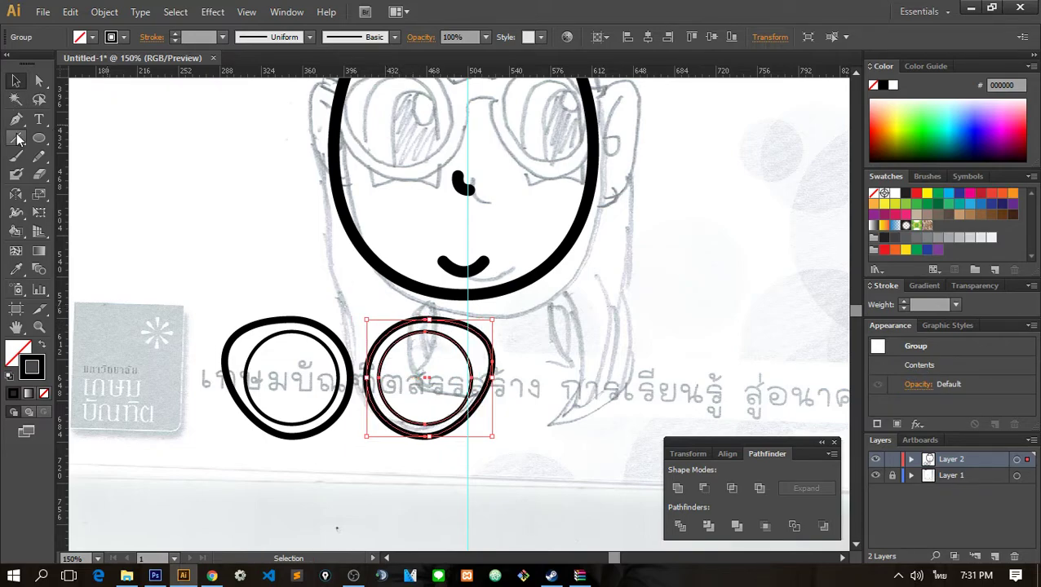
- Draw a bridge between the lenses with the Pen tool and give it a 4 pt stroke
left_click(15, 119)
scroll(366, 326, "up", 2)
key("ctrl+shift+a")
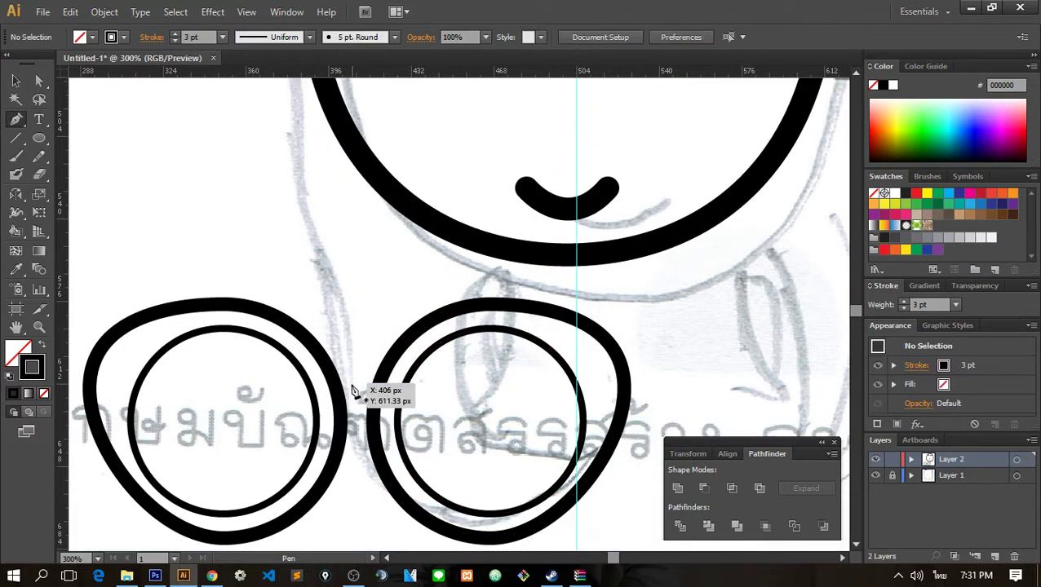
left_click(337, 381)
left_click(379, 381)
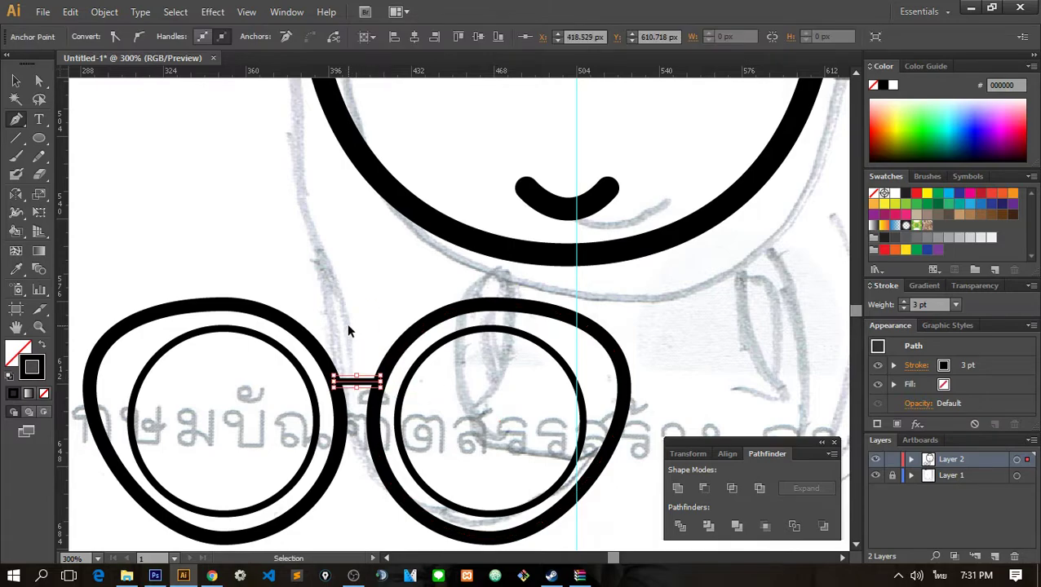
left_click(372, 352, "ctrl")
left_click(14, 81)
left_click(351, 381)
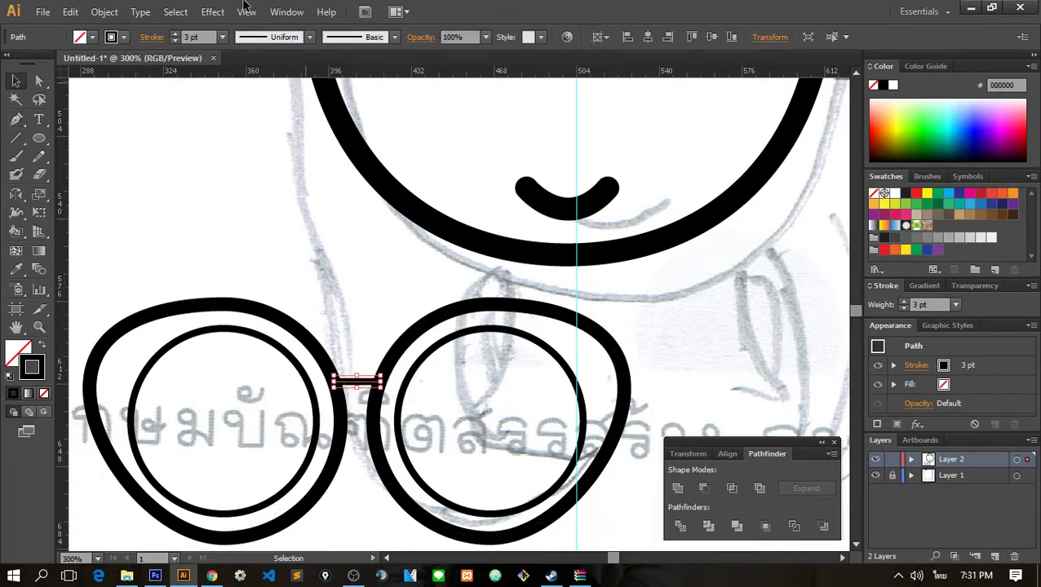
left_click(175, 34)
left_click(343, 151)
- Stretch the bridge so it meets both lenses
key("ctrl+minus")
left_click(371, 346)
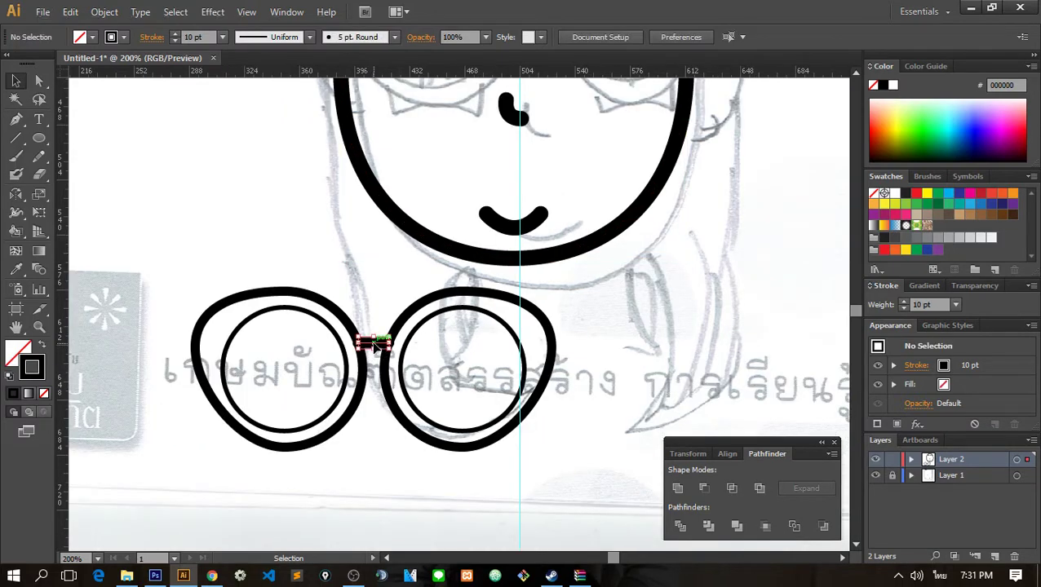
scroll(371, 346, "up", 2)
left_click_drag(400, 343, 398, 345)
left_click(369, 251)
scroll(368, 251, "down", 1)
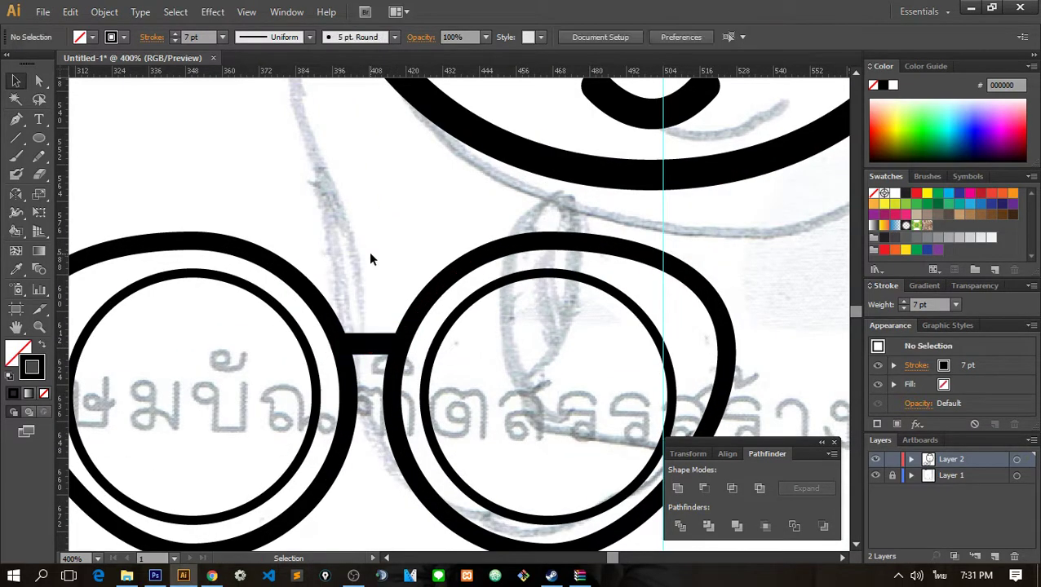
scroll(369, 251, "down", 3)
scroll(430, 262, "down", 2)
scroll(431, 262, "up", 1)
scroll(431, 263, "up", 1)
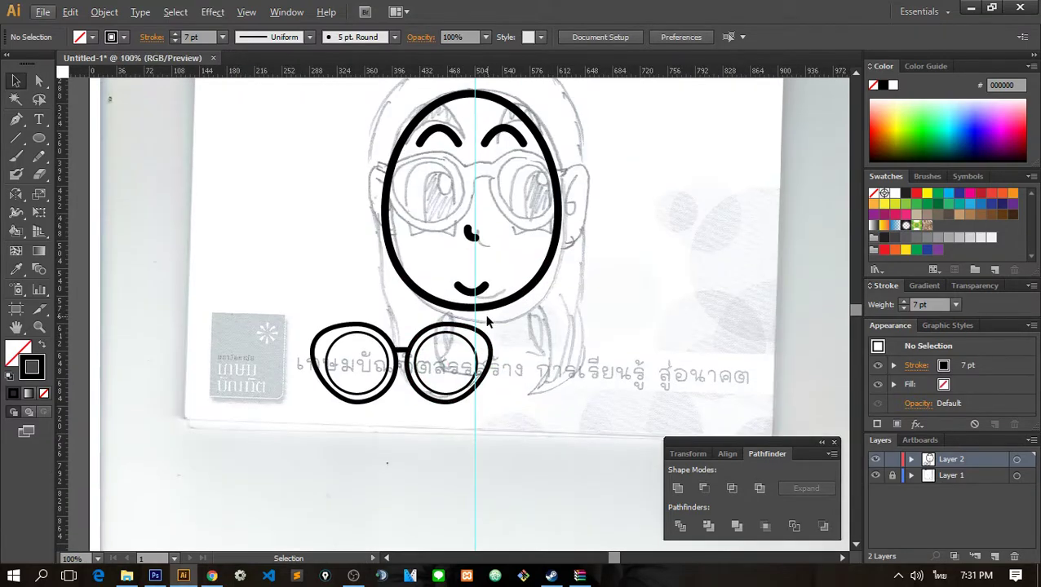
- Scale the glasses down and move them onto the face over the eyes
left_click_drag(509, 447, 302, 351)
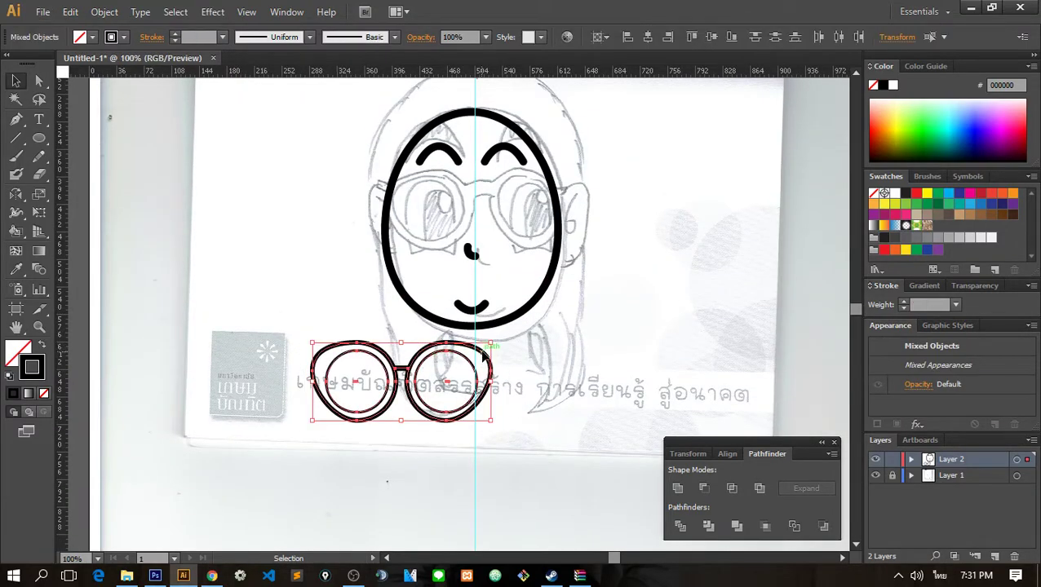
left_click_drag(492, 346, 477, 350)
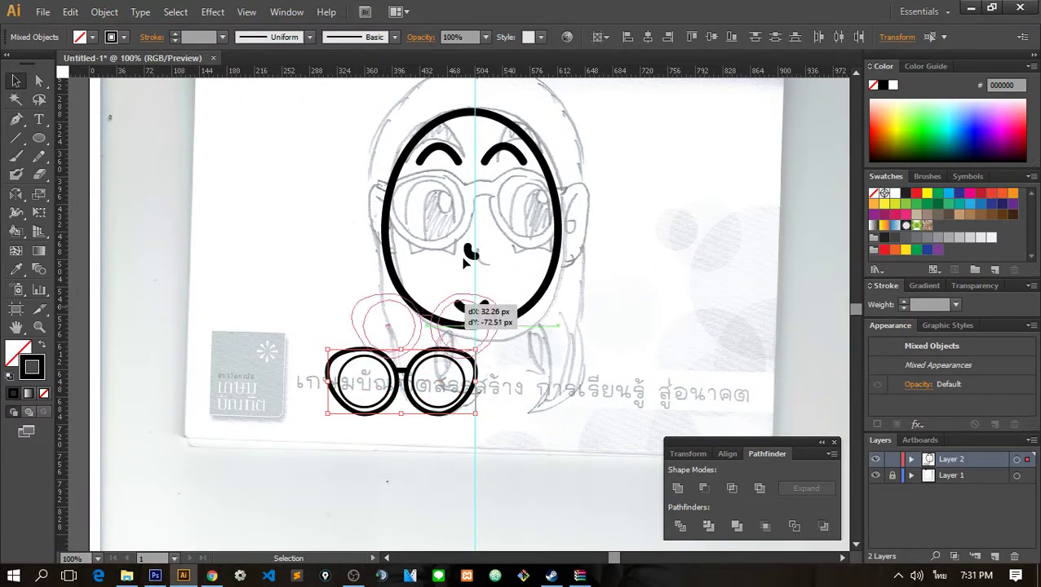
mouse_move(426, 377)
left_mouse_down()
mouse_move(492, 194)
mouse_move(556, 175)
left_mouse_up()
left_click(556, 186, "shift")
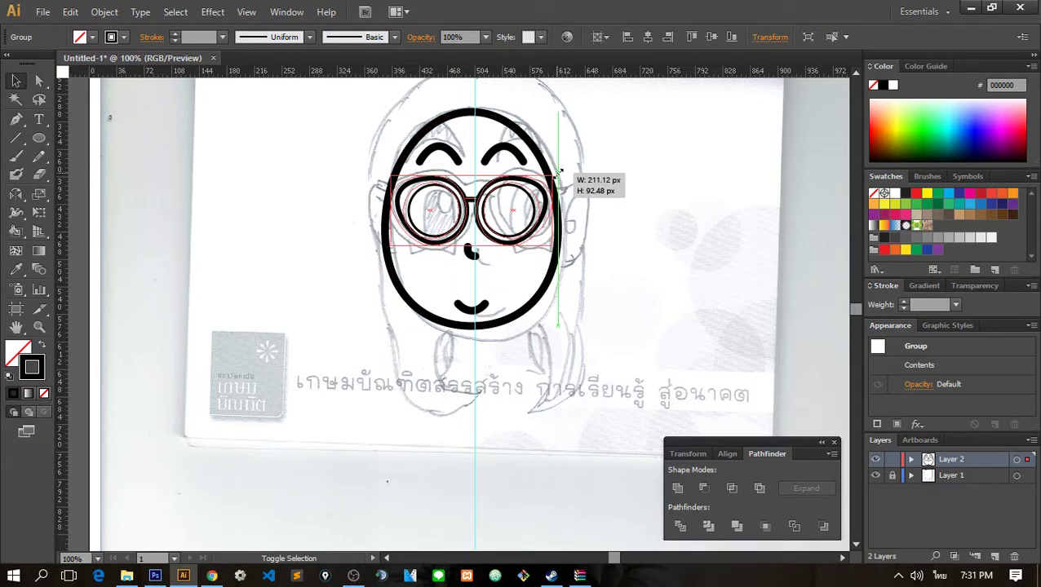
left_click(648, 313)
scroll(619, 367, "up", 3)
left_click_drag(582, 417, 353, 147)
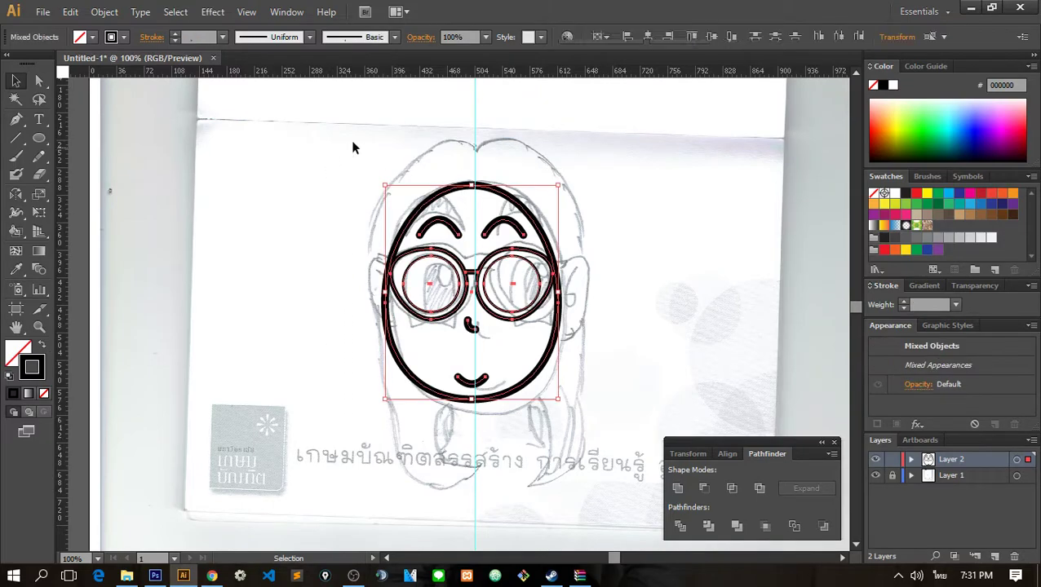
- Draw an oval left of the face for the left ear
left_click(633, 227)
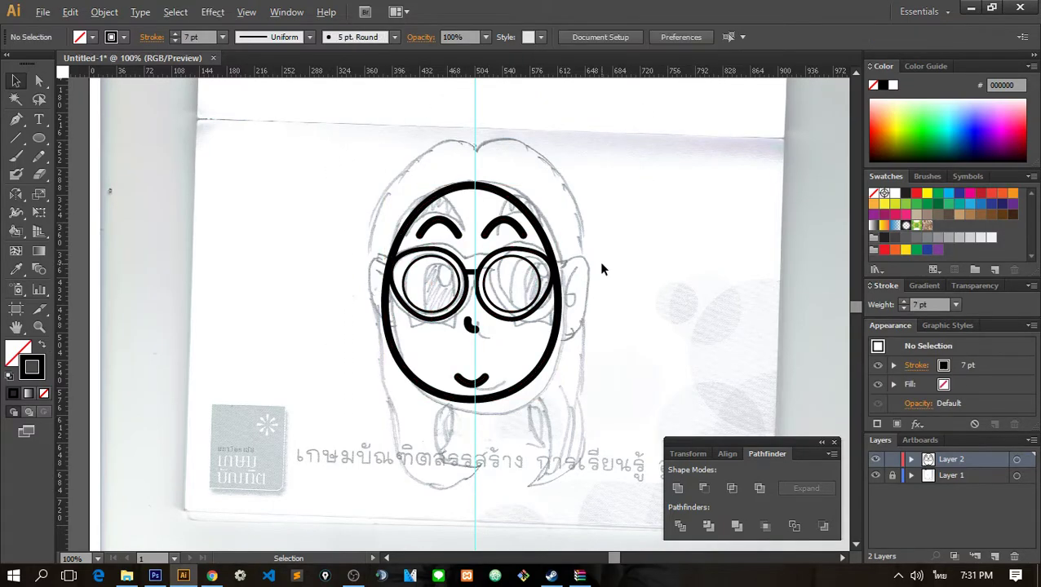
scroll(598, 261, "down", 2, "alt")
scroll(575, 278, "up", 3, "alt")
scroll(416, 315, "down", 1)
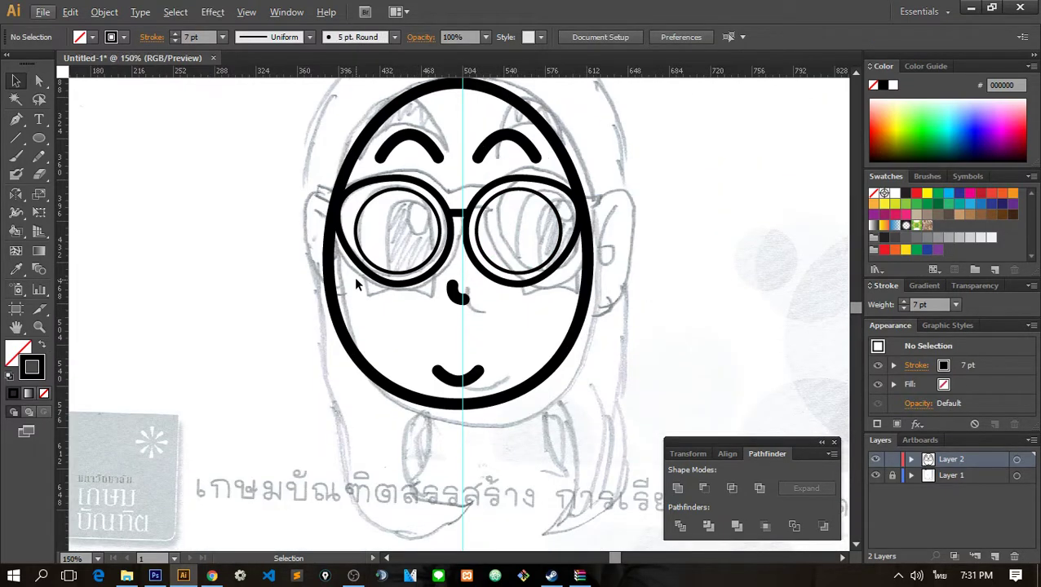
scroll(355, 283, "up", 1)
scroll(383, 285, "down", 3, "alt")
scroll(392, 295, "up", 3, "alt")
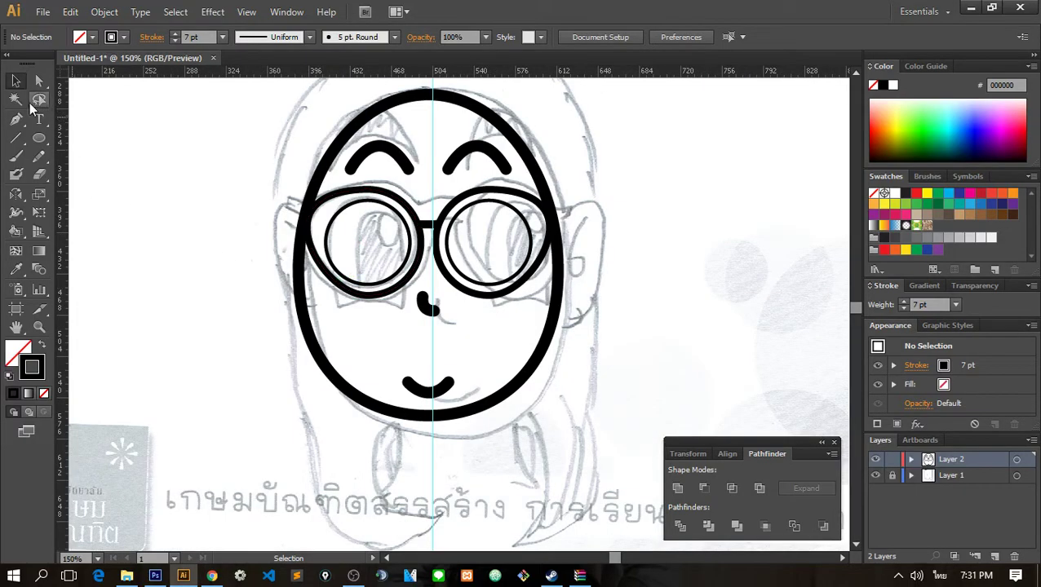
left_click(36, 142)
mouse_move(130, 231)
left_mouse_down()
mouse_move(211, 352)
mouse_move(154, 342)
left_mouse_up()
- Delete the oval's bottom anchor and Join the open ends into a closed arch
key("a")
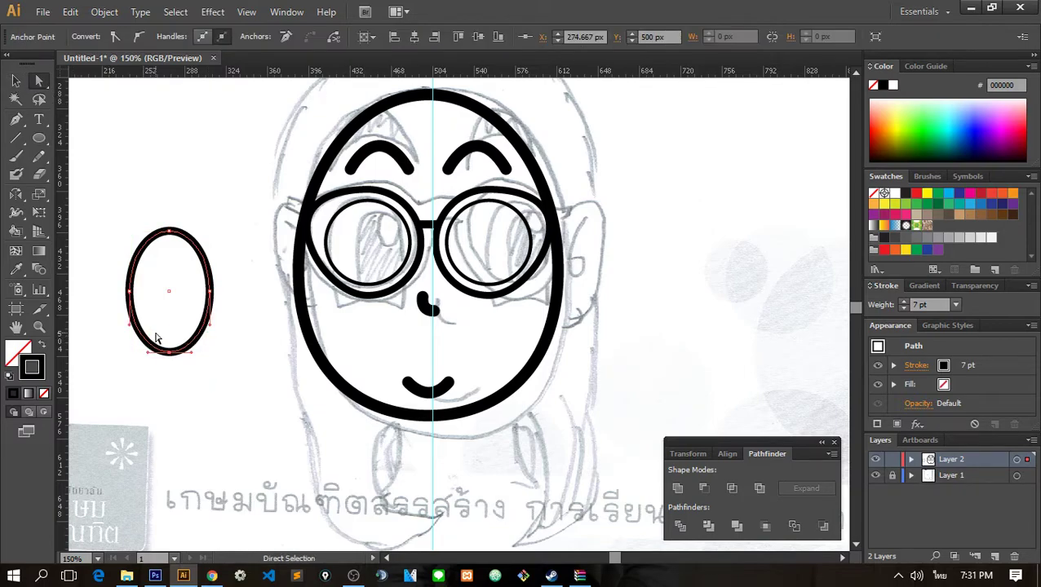
key("Delete")
right_click(156, 297)
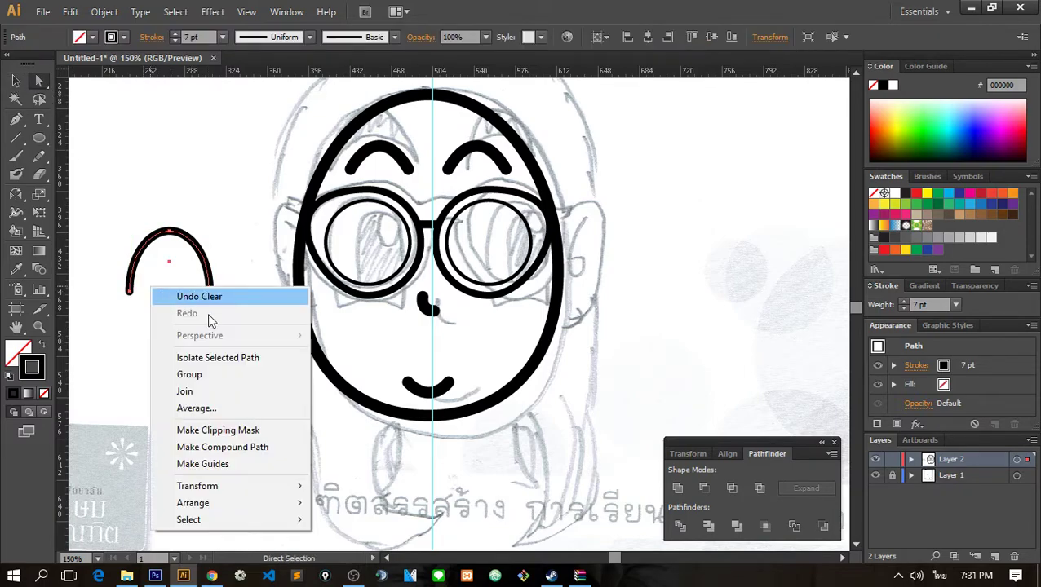
left_click(202, 393)
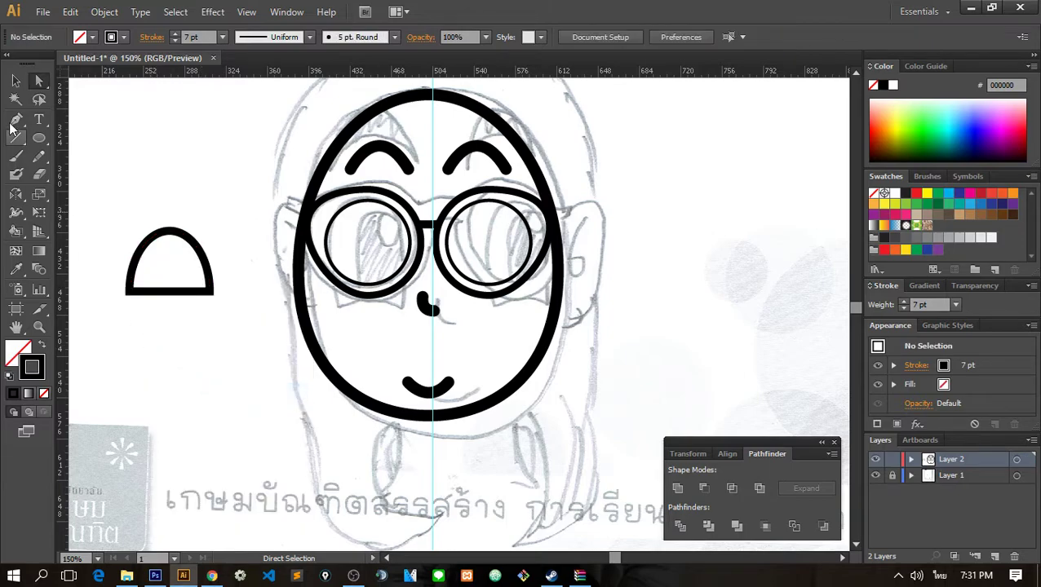
left_click(17, 82)
- Make the arch narrower and taller, undoing a trial move over the left lens
left_click(38, 82)
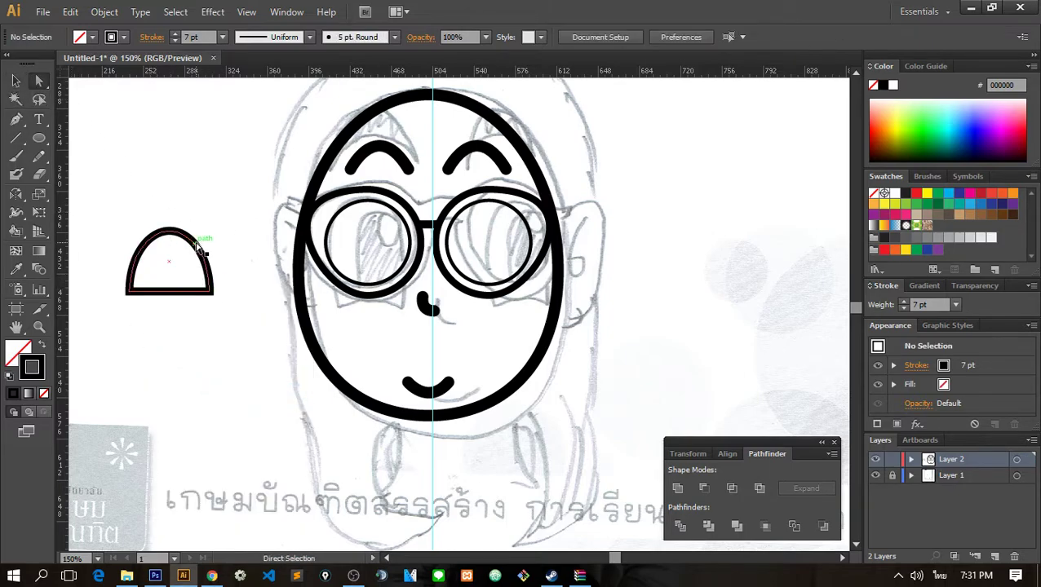
left_click(172, 246)
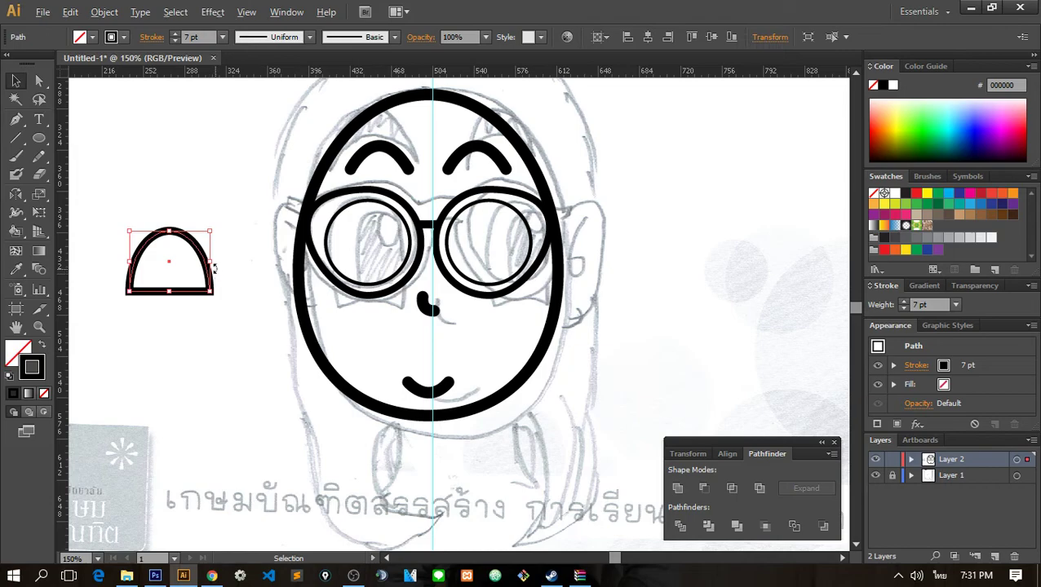
left_click_drag(215, 261, 201, 261)
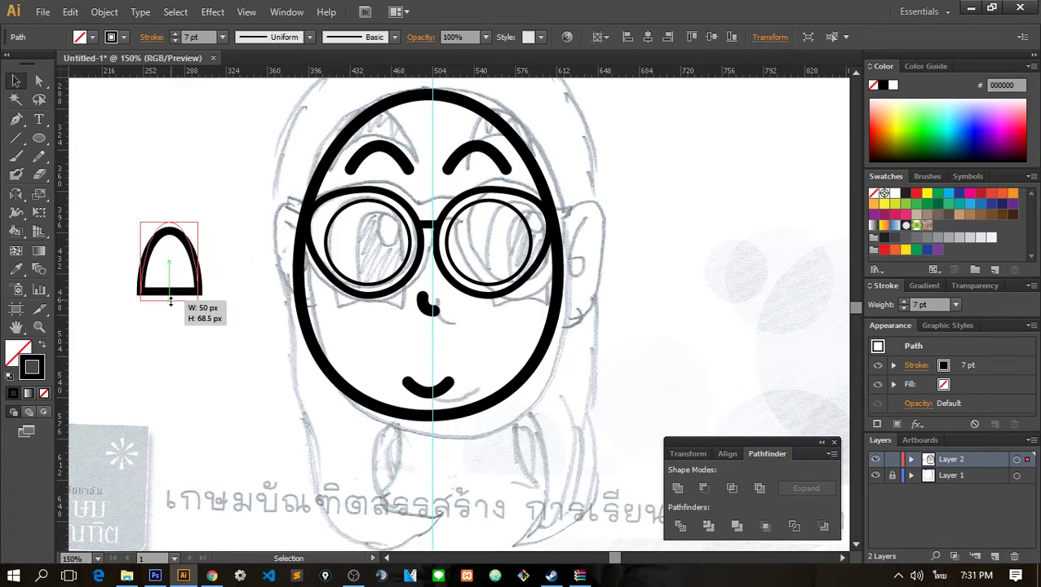
left_click_drag(169, 293, 169, 307)
left_click(255, 289)
left_click(200, 269)
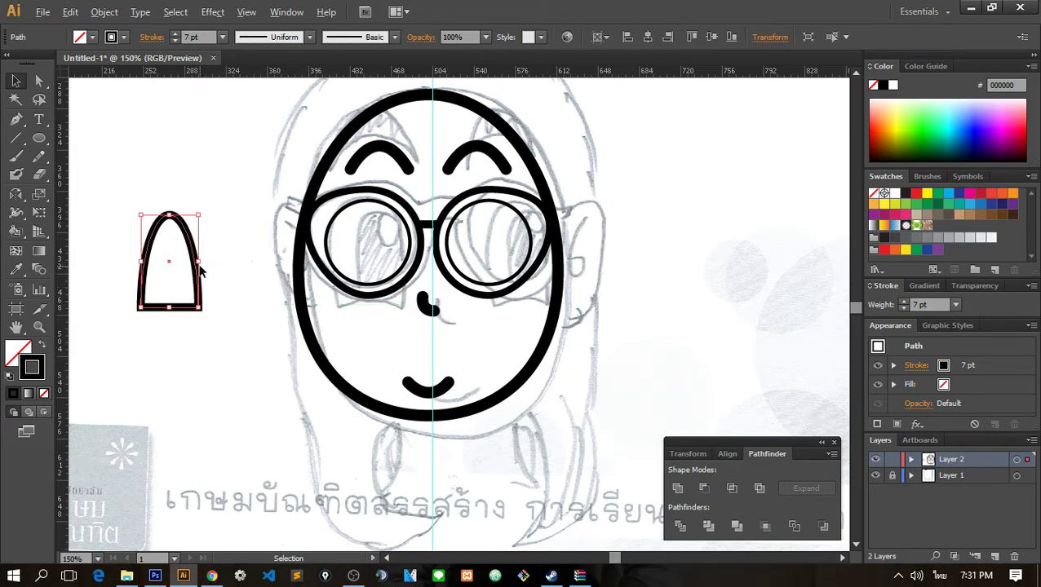
left_click_drag(202, 261, 214, 270)
left_click(198, 300)
left_click_drag(196, 303, 383, 314)
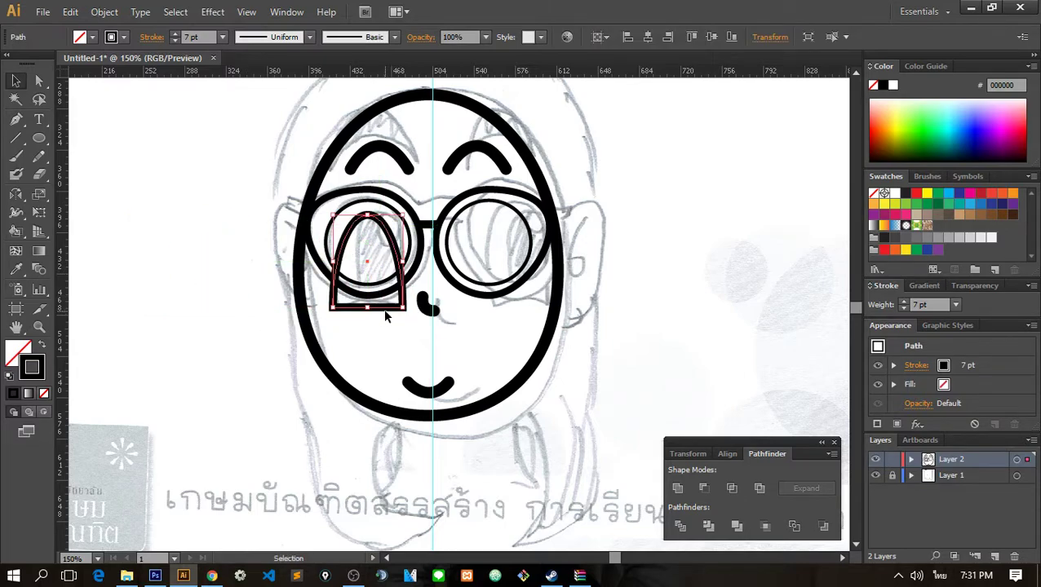
key("ctrl+z")
left_click(137, 162)
- Add a Pen curve and a small oval inside the arch with a 4 pt stroke
left_click(16, 119)
scroll(145, 212, "up", 1)
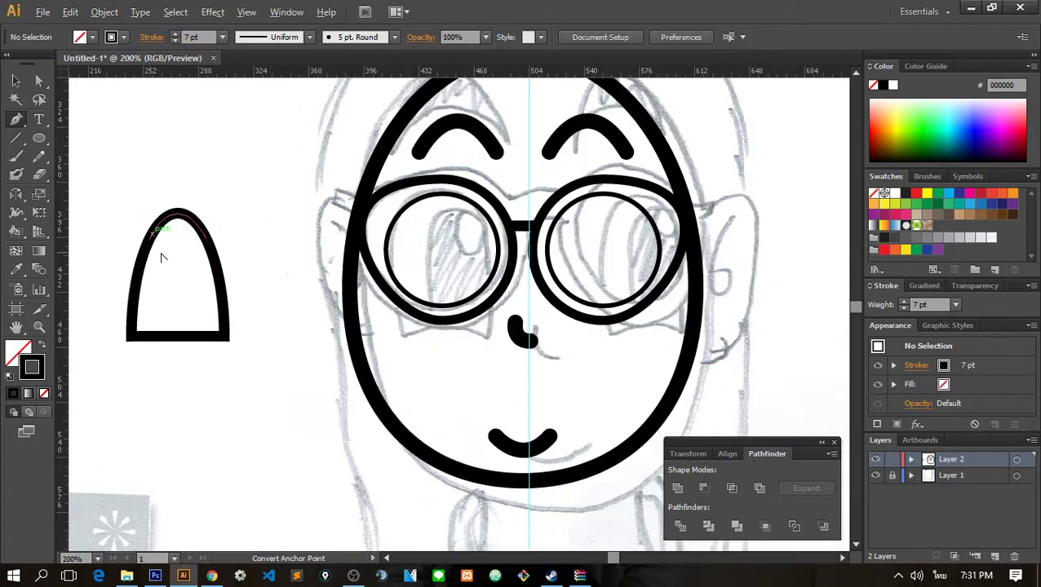
mouse_move(173, 337)
left_mouse_down()
mouse_move(194, 257)
mouse_move(255, 233)
left_mouse_up()
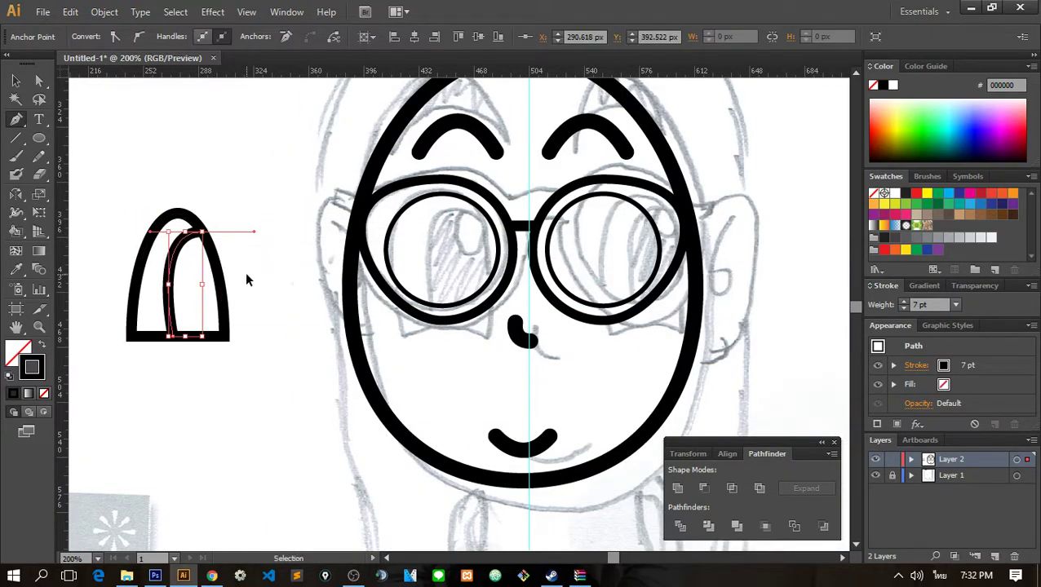
left_click(248, 274, "ctrl")
left_click(38, 140)
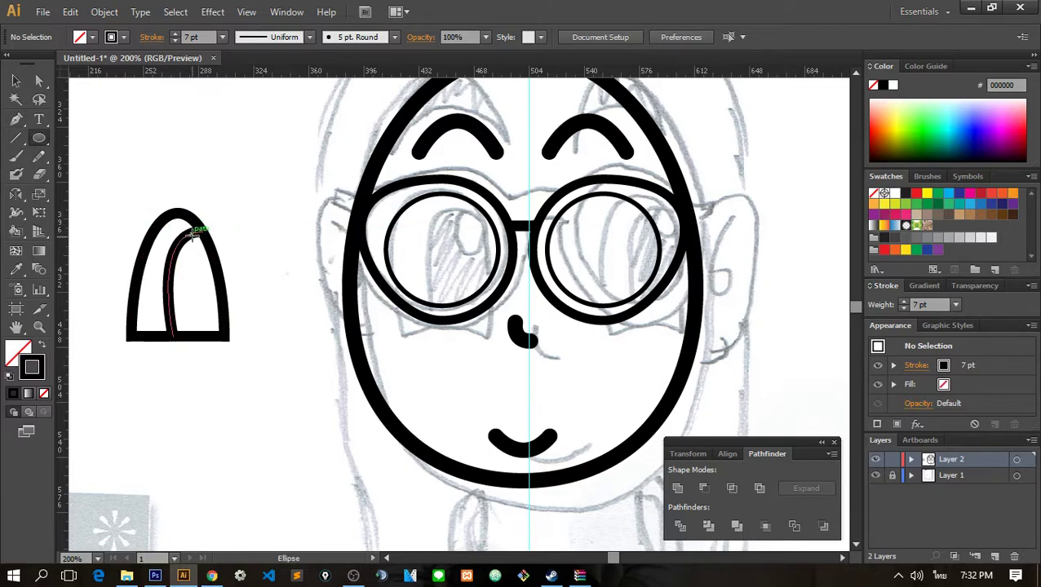
left_click_drag(193, 234, 210, 269)
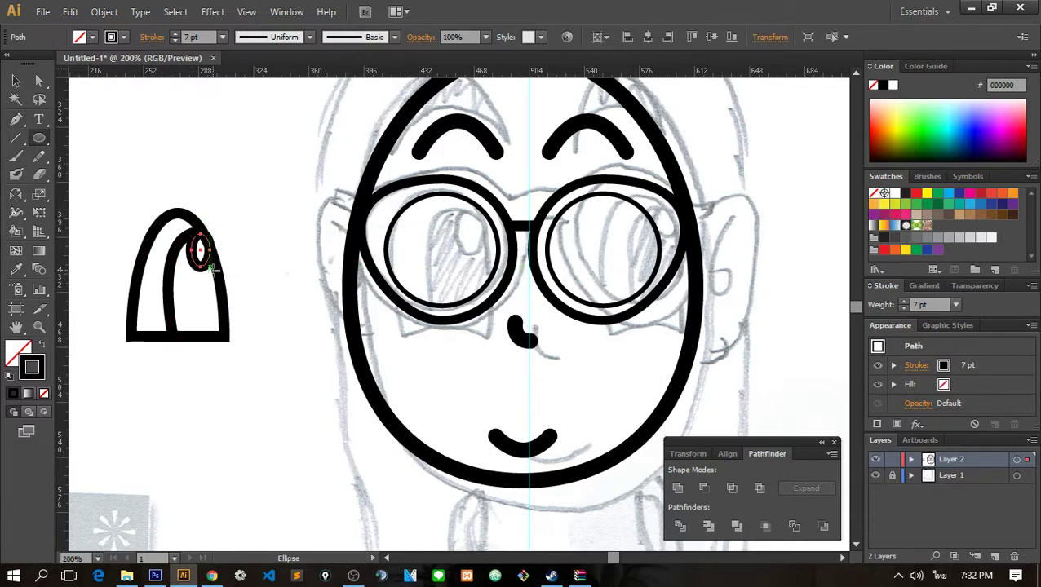
left_click(173, 41)
- Select the whole arch drawing, move it aside, and delete it
left_click(15, 81)
left_click(291, 385)
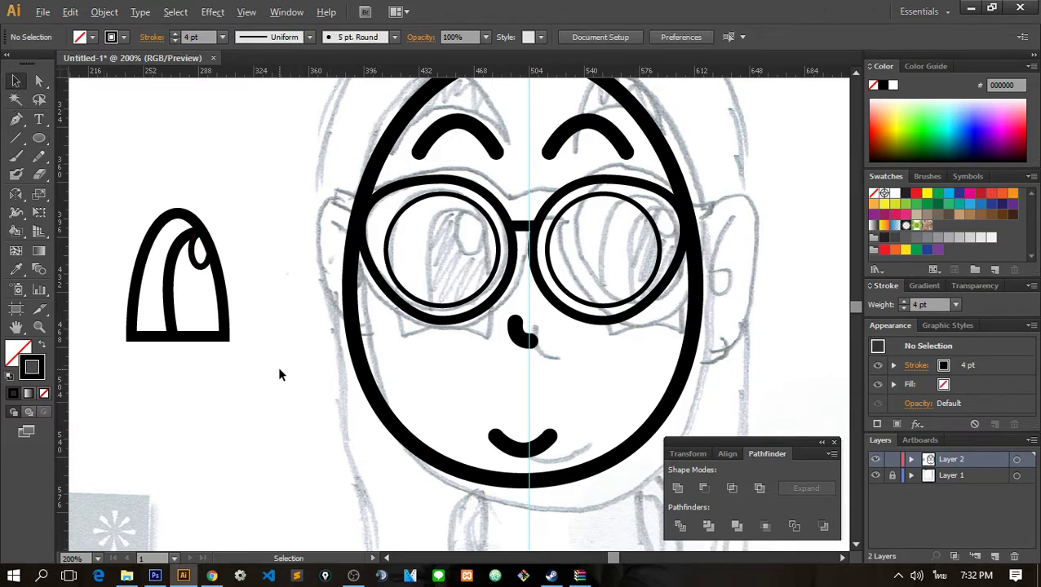
mouse_move(274, 368)
left_mouse_down()
mouse_move(158, 233)
mouse_move(224, 255)
left_mouse_up()
left_click_drag(301, 447, 145, 196)
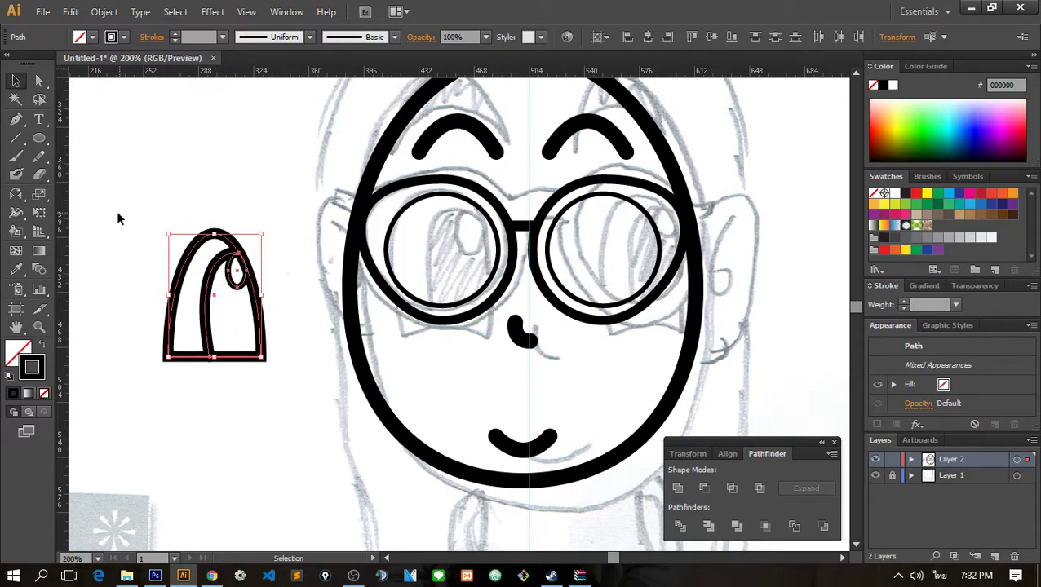
key("Delete")
left_click(41, 144)
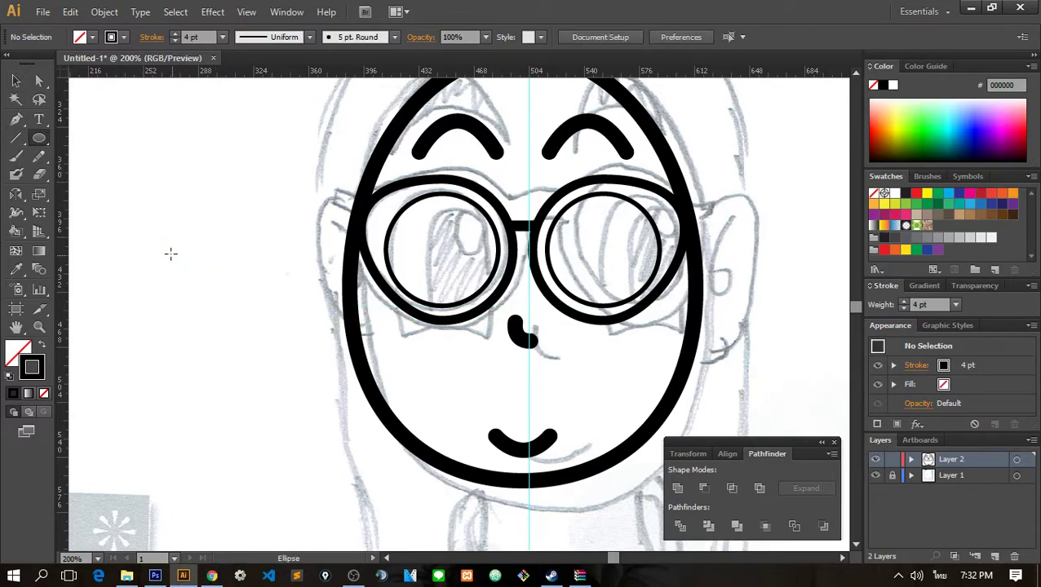
- Draw a circle about 46 px wide with a small highlight circle inside its top
left_click_drag(176, 263, 189, 278)
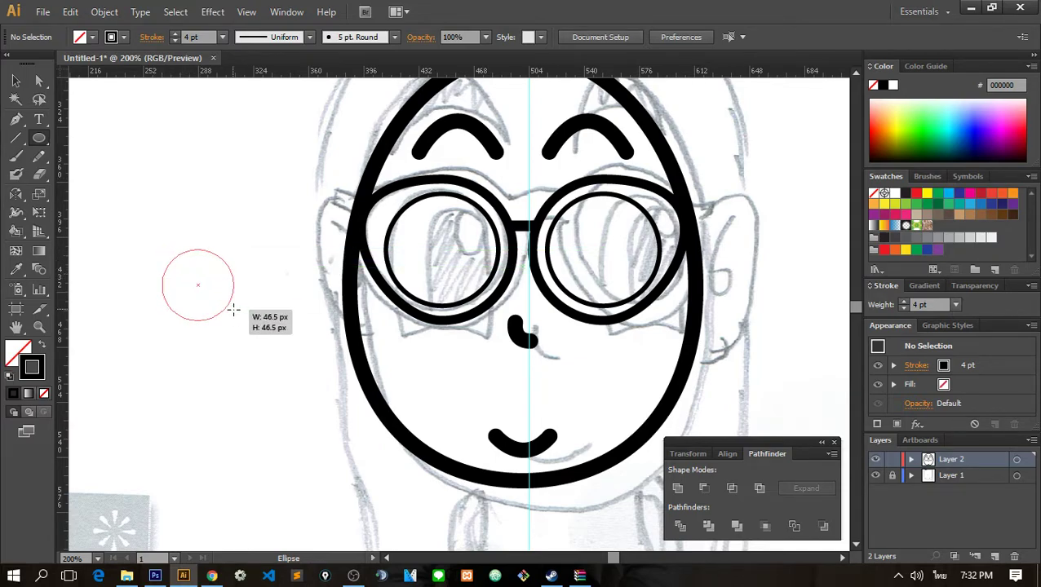
left_click_drag(189, 278, 233, 320)
left_click(17, 82)
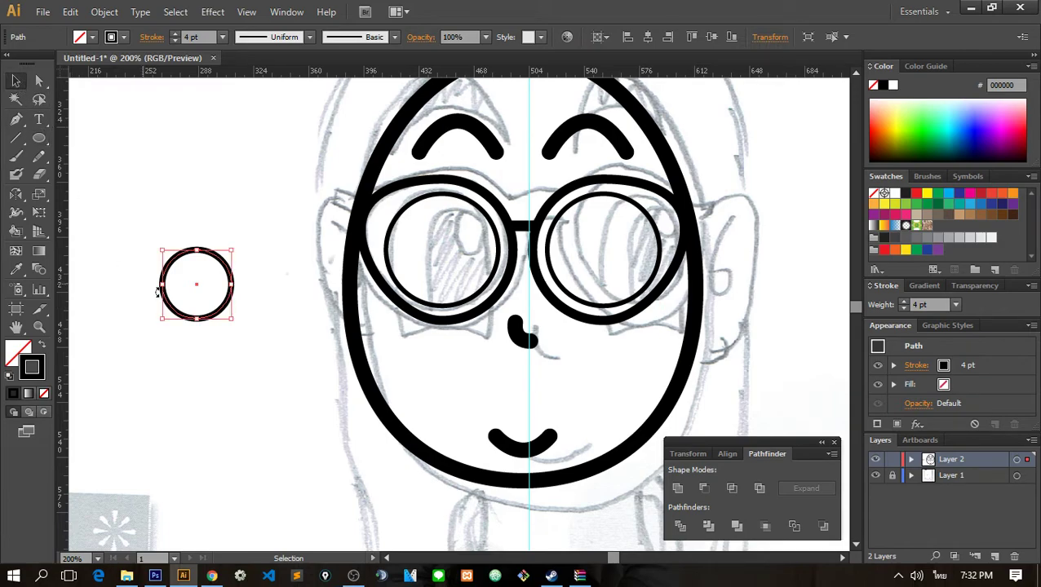
key("l")
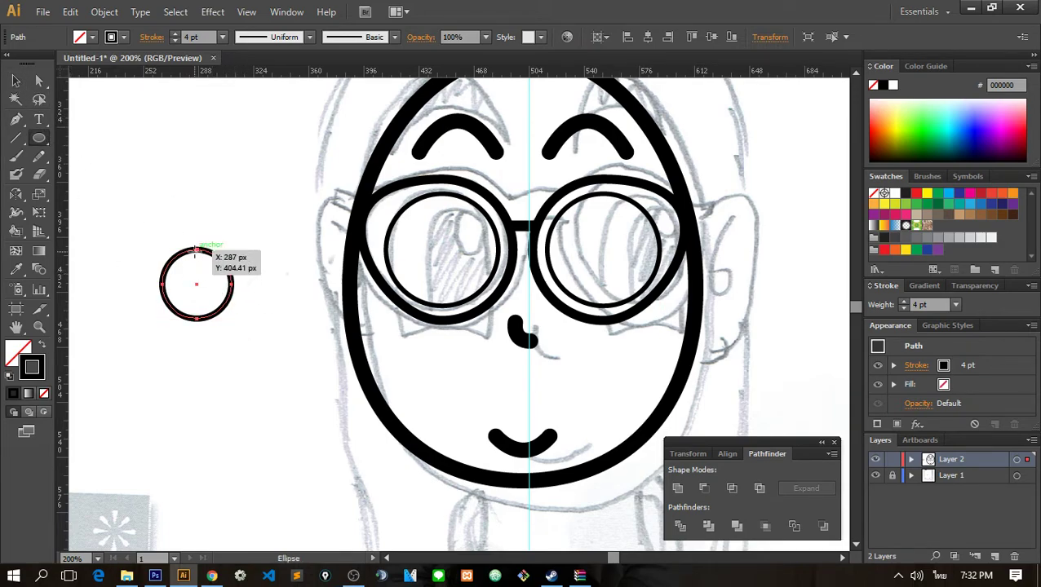
left_click_drag(197, 250, 226, 279)
left_click(17, 82)
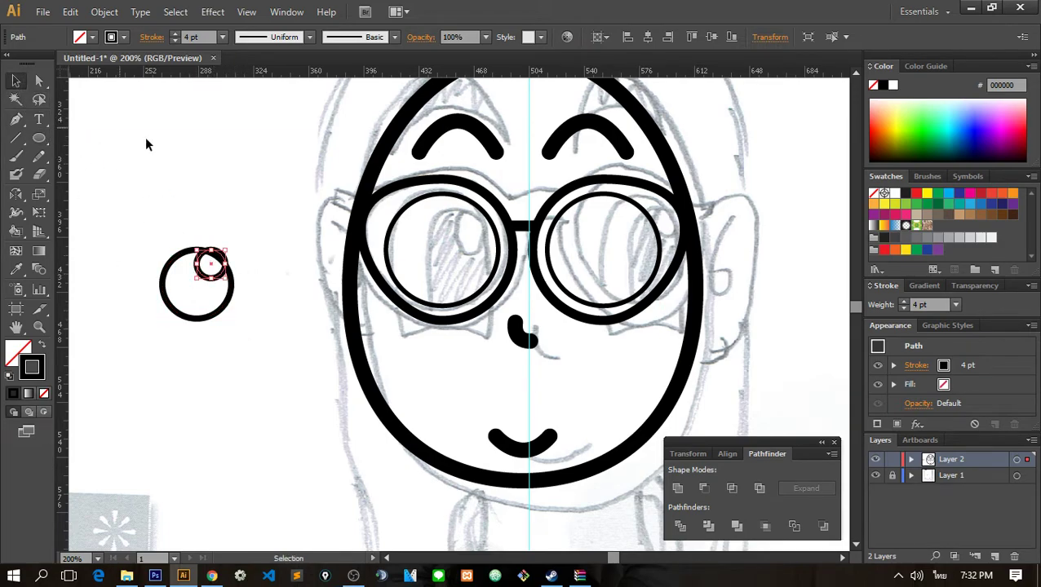
- Nudge the small highlight circle into position within the eye
scroll(212, 181, "up", 1)
left_click_drag(215, 330, 226, 345)
left_click(283, 338)
scroll(278, 345, "down", 2)
scroll(278, 345, "up", 2)
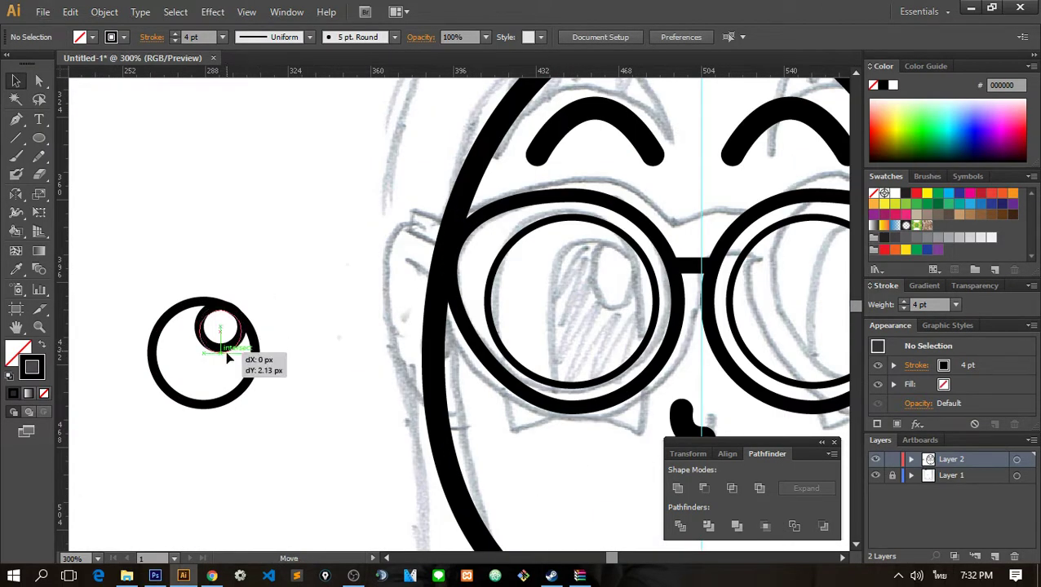
left_click(277, 389)
scroll(260, 379, "down", 1)
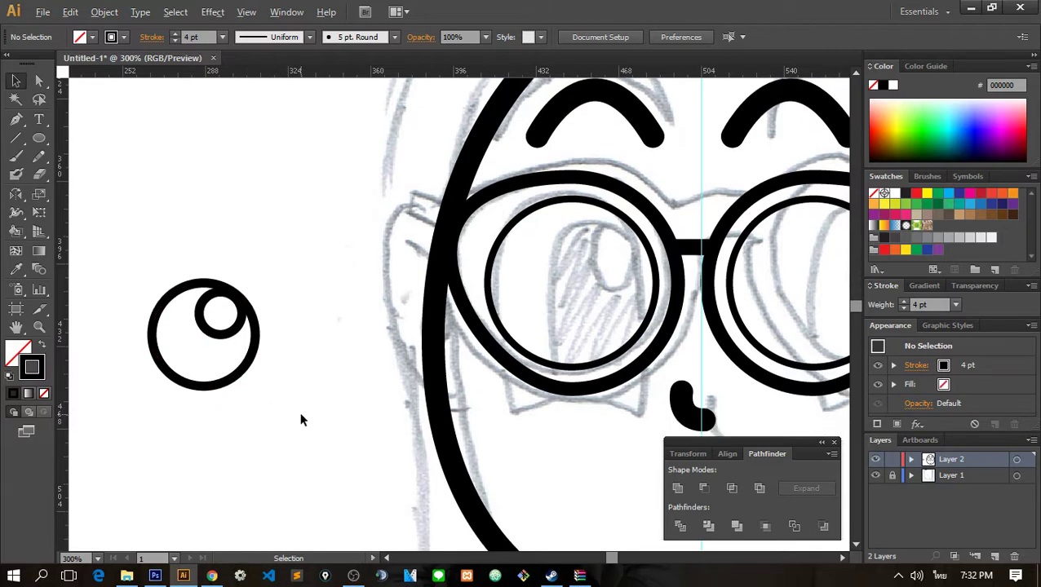
scroll(299, 411, "down", 2)
- Select both eye circles and move them into the left lens
left_click_drag(318, 435, 167, 324)
left_click_drag(261, 374, 563, 347)
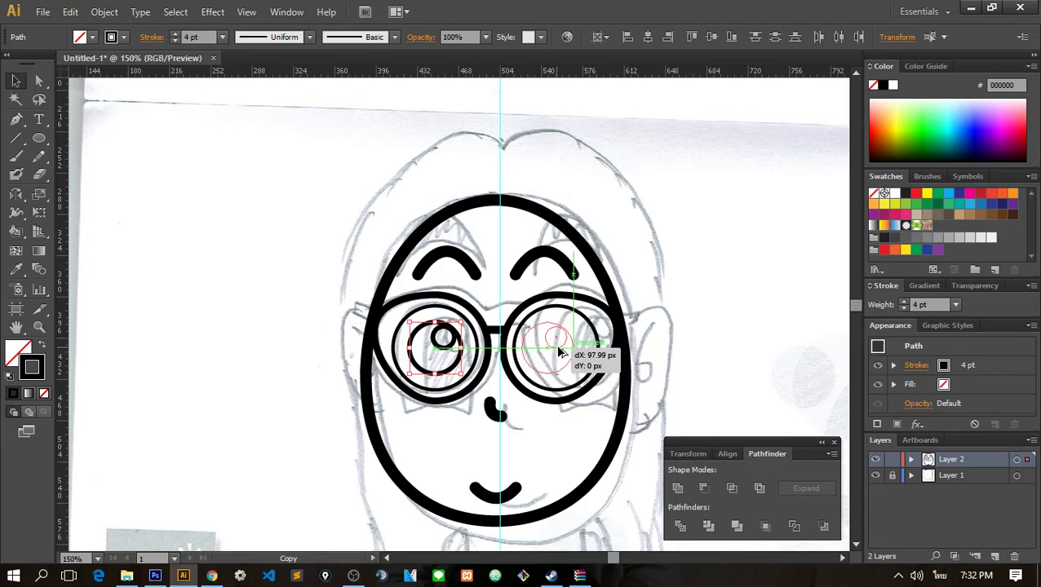
left_click(747, 356)
scroll(723, 359, "down", 3)
scroll(641, 378, "up", 1)
scroll(641, 379, "up", 1)
- Draw a tall narrow oval left of the face and reshape it into an ear
scroll(352, 263, "up", 1)
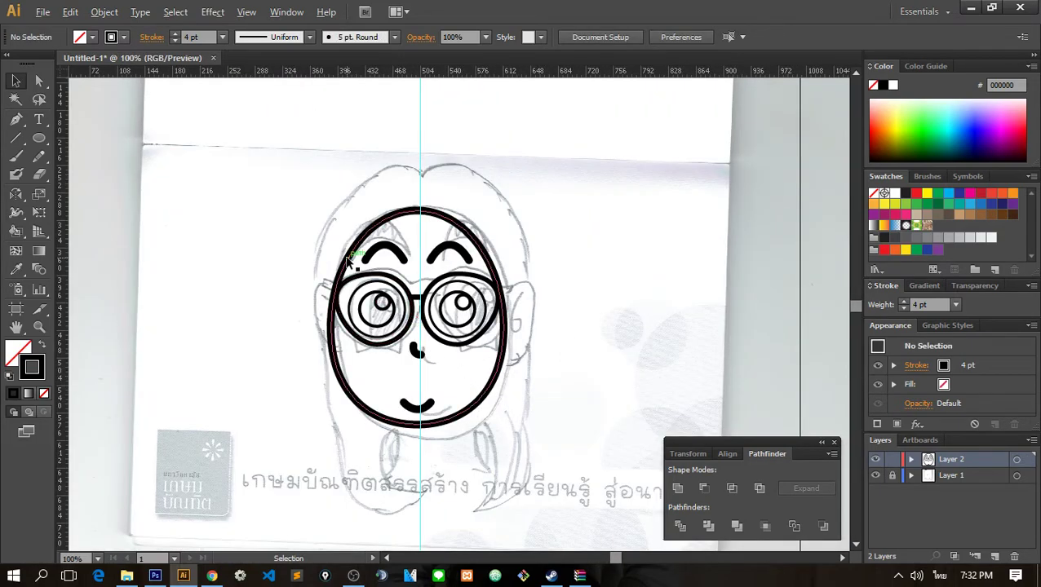
scroll(351, 260, "up", 1)
scroll(350, 259, "down", 2)
scroll(351, 260, "up", 2)
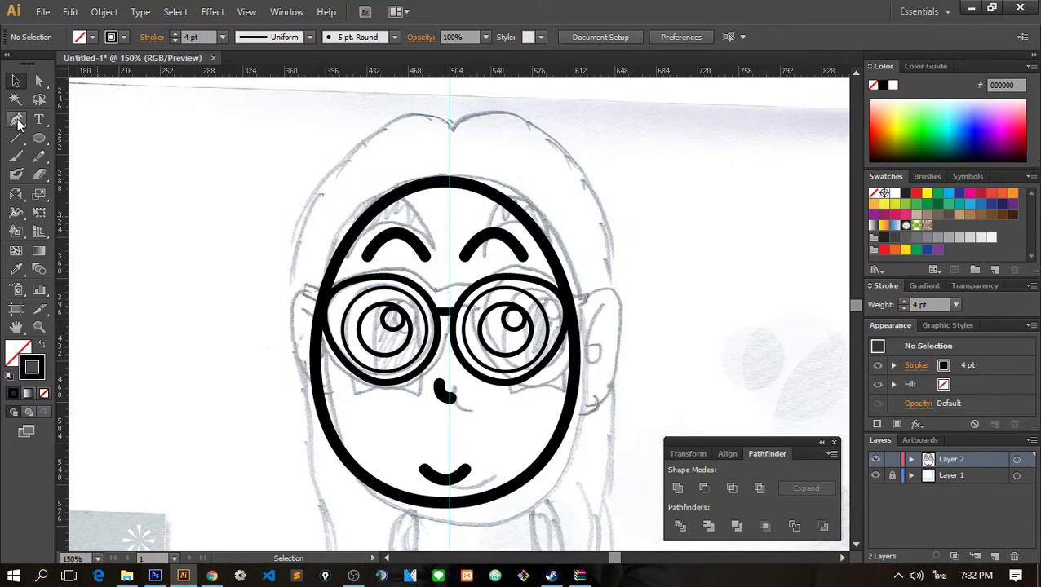
left_click(38, 138)
left_click_drag(174, 296, 213, 369)
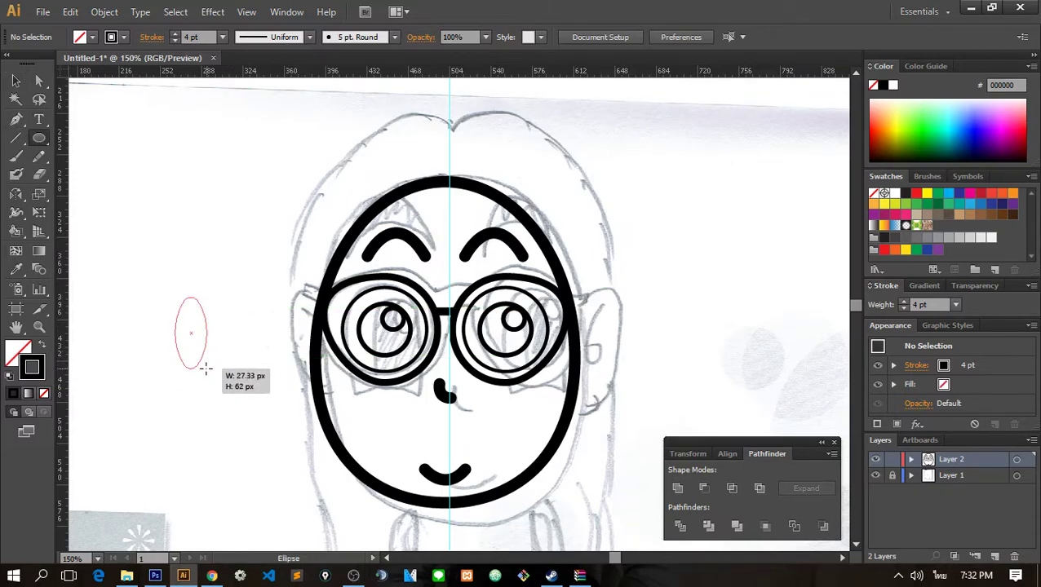
key("a")
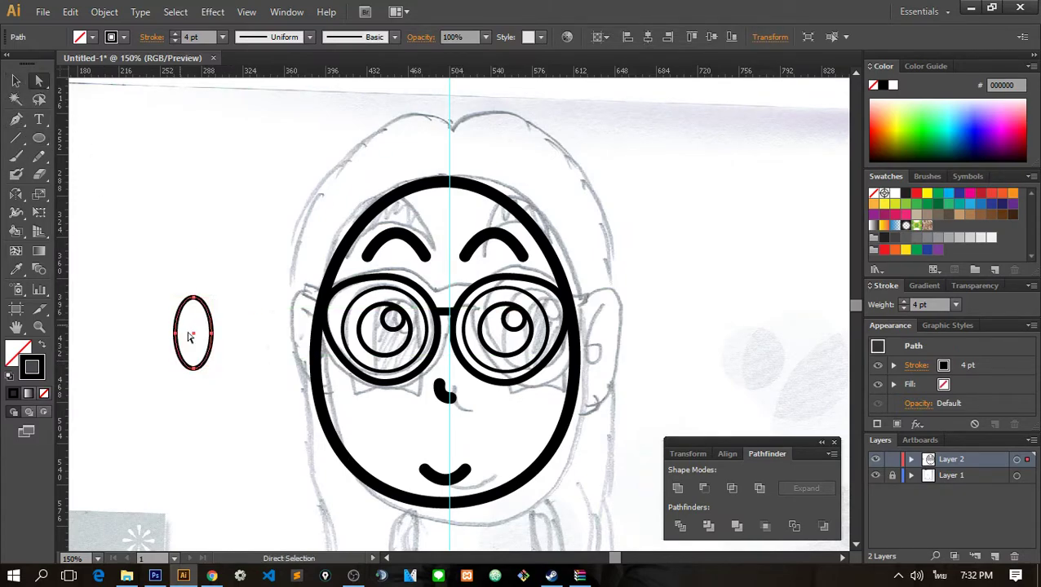
left_click_drag(213, 336, 167, 333)
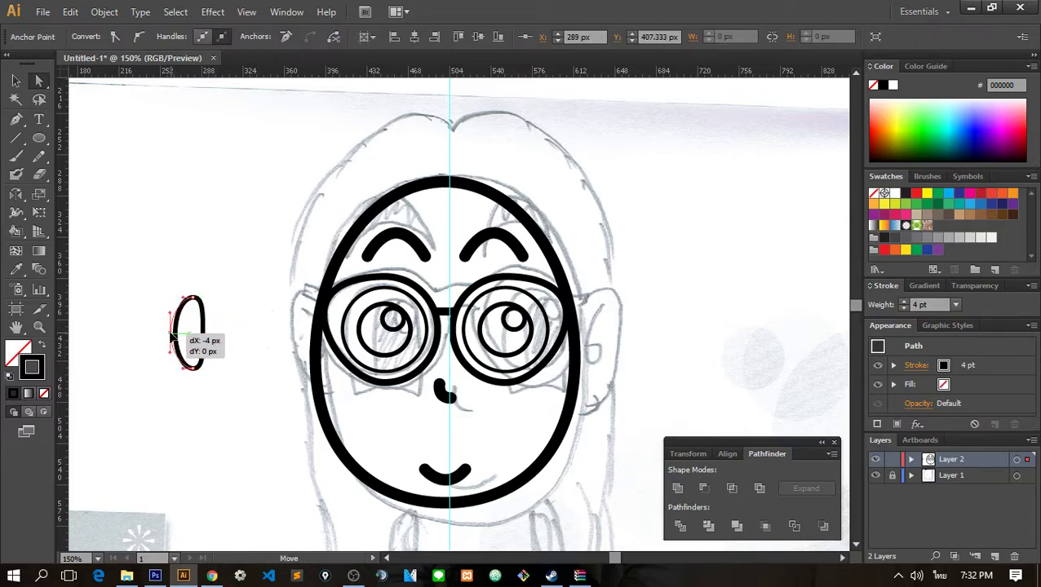
left_click(230, 356)
- Place the ear against the left of the head and mirror a copy onto the right
mouse_move(173, 275)
left_mouse_down()
mouse_move(210, 351)
mouse_move(316, 365)
left_mouse_up()
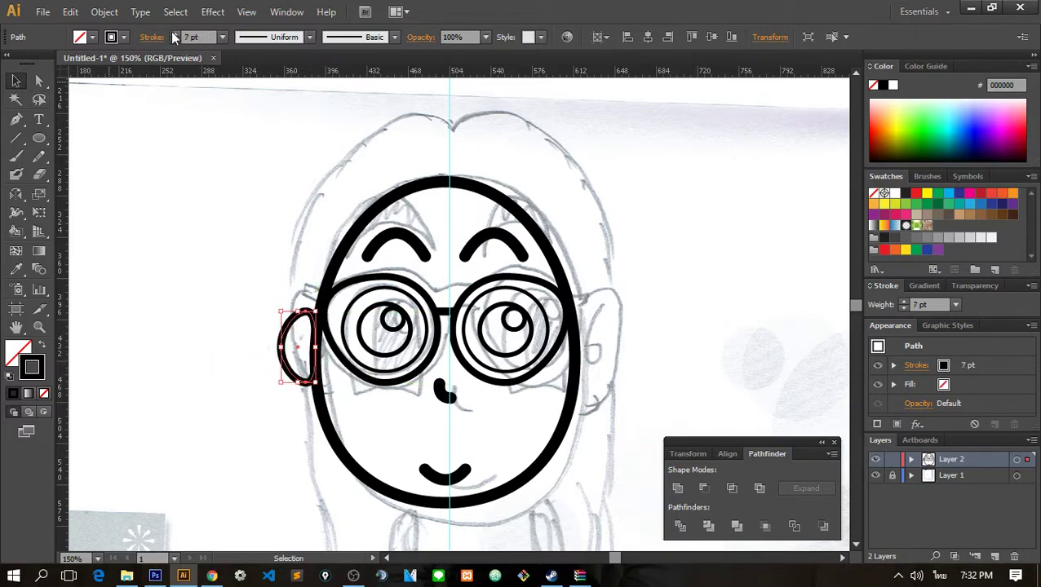
left_click(309, 326)
left_click_drag(310, 315, 310, 319)
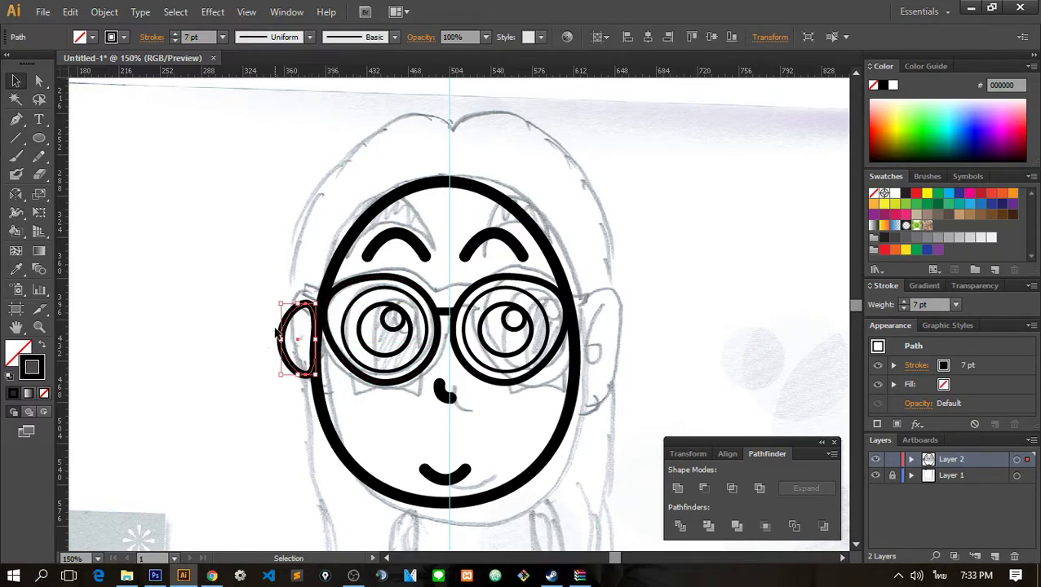
left_click_drag(286, 334, 582, 334)
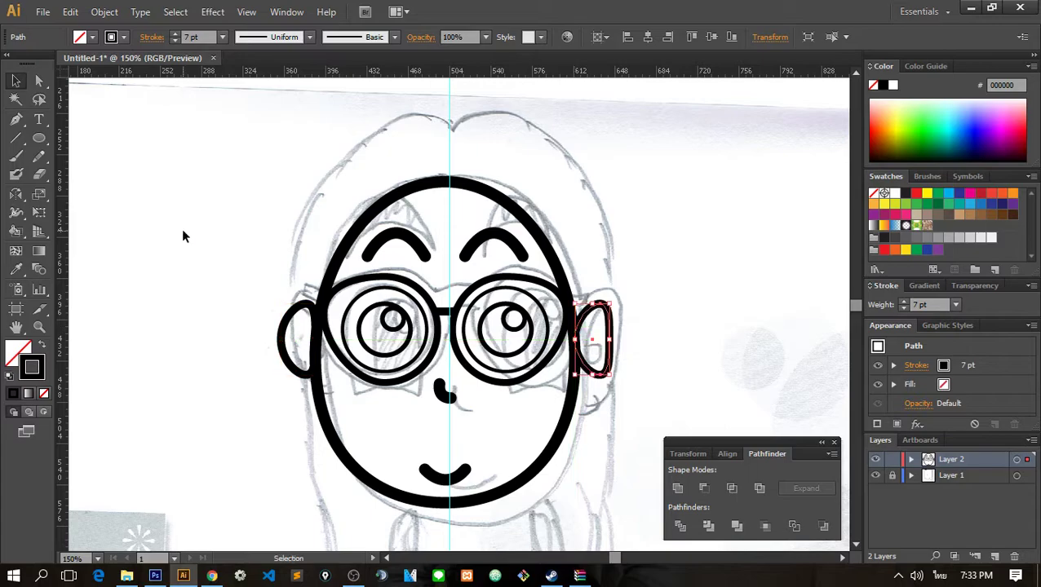
double_click(16, 196)
key("Return")
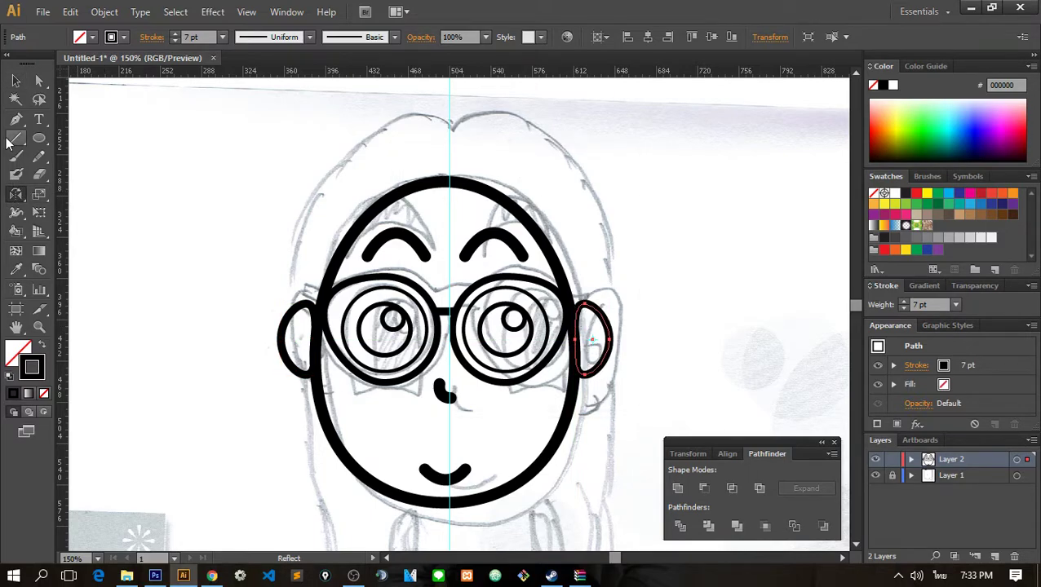
left_click(16, 81)
- Inspect the existing face shapes by marquee-selecting them, then selecting and deselecting the mouth curve
left_click(77, 162)
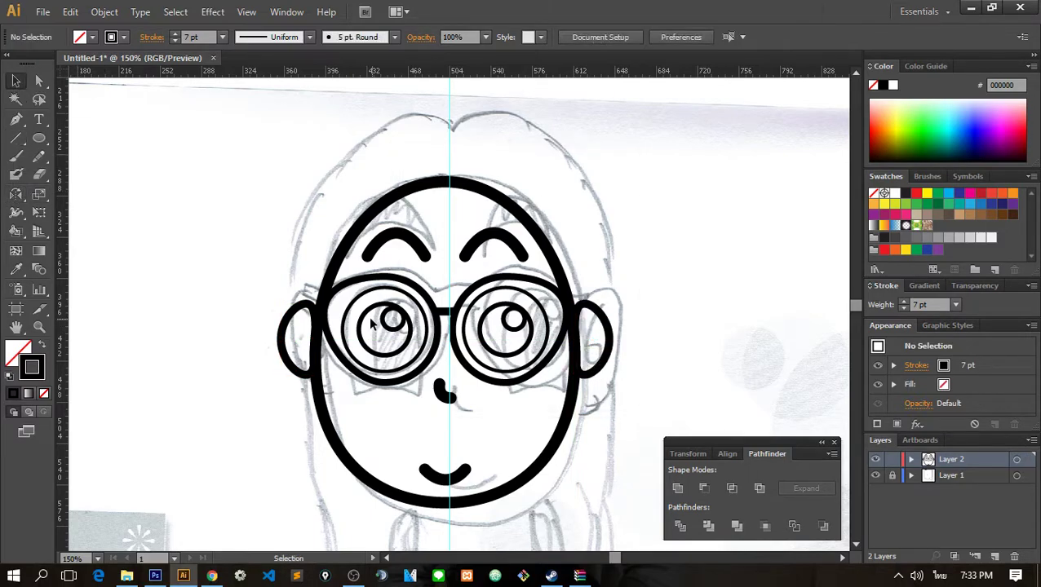
scroll(383, 326, "down", 3)
scroll(425, 355, "up", 1)
scroll(425, 356, "up", 1)
mouse_move(570, 492)
left_mouse_down()
mouse_move(206, 190)
mouse_move(482, 454)
mouse_move(425, 431)
left_mouse_up()
left_click(420, 451)
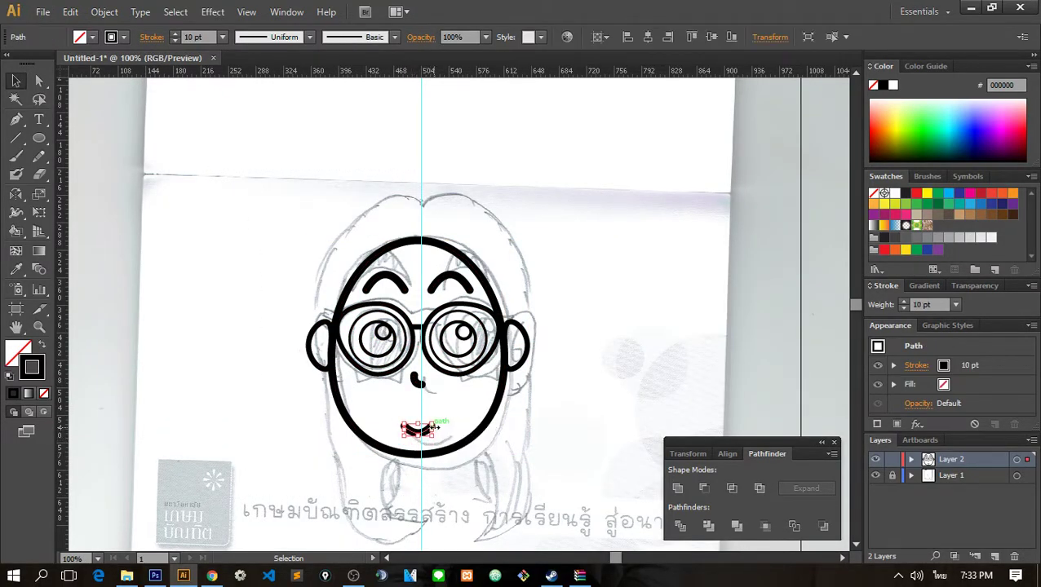
left_click(482, 452)
scroll(501, 416, "down", 3)
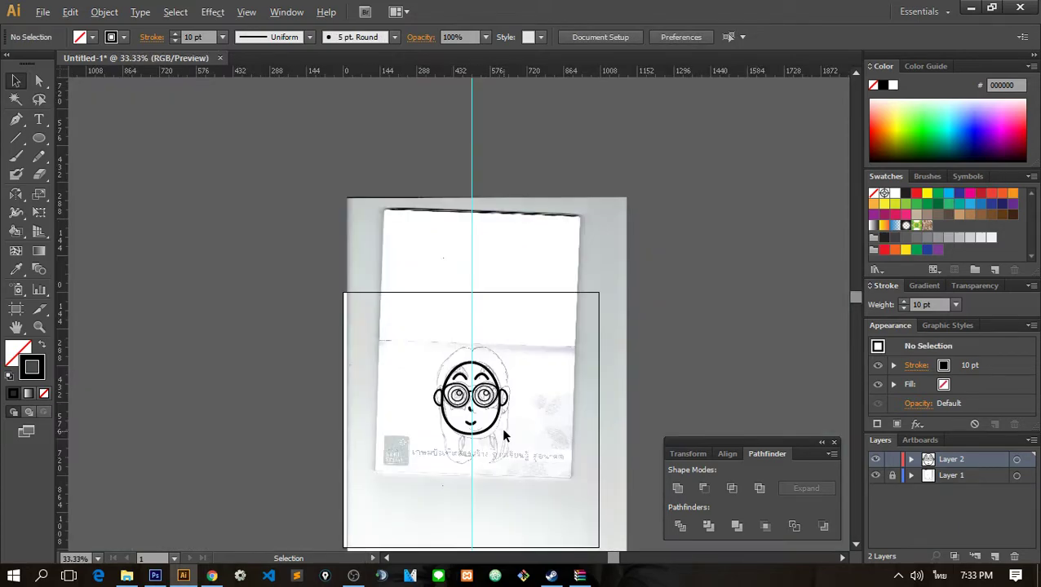
scroll(522, 383, "up", 1)
- Check the sketch layer, then draw a tall 271 × 442 px oval over the face
left_click(876, 474)
left_click(875, 475)
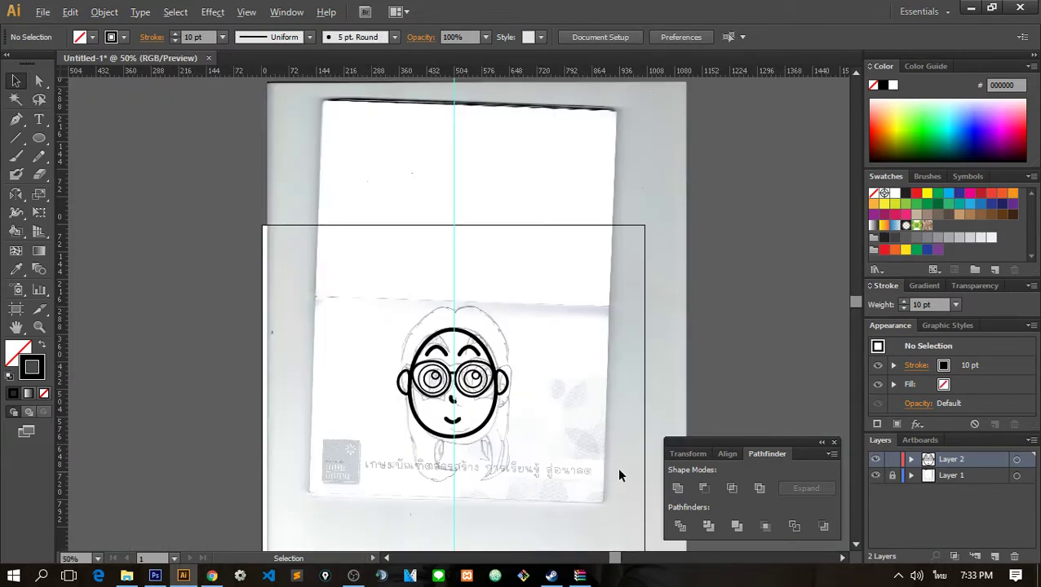
scroll(617, 469, "up", 2)
scroll(434, 370, "down", 2)
left_click(36, 141)
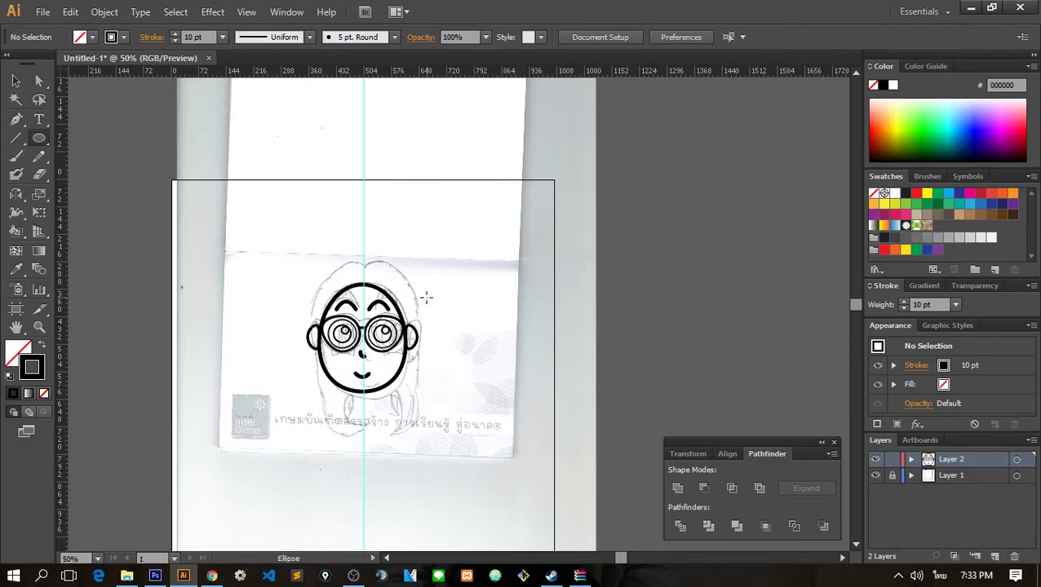
left_click_drag(315, 261, 411, 428)
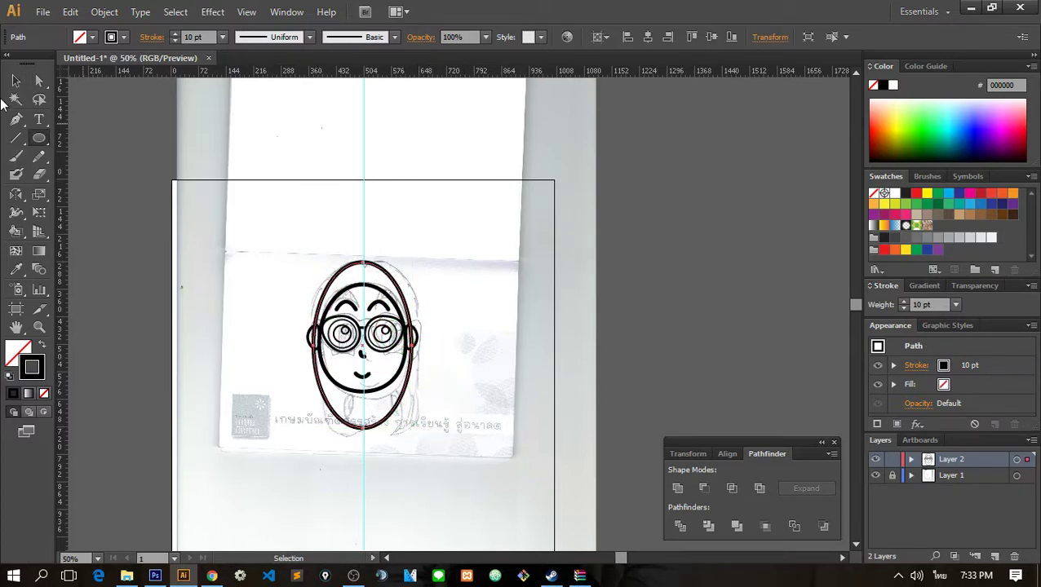
- Widen the outer head oval to about 286 px
left_click(16, 81)
scroll(420, 376, "up", 1)
left_click_drag(413, 334, 415, 336)
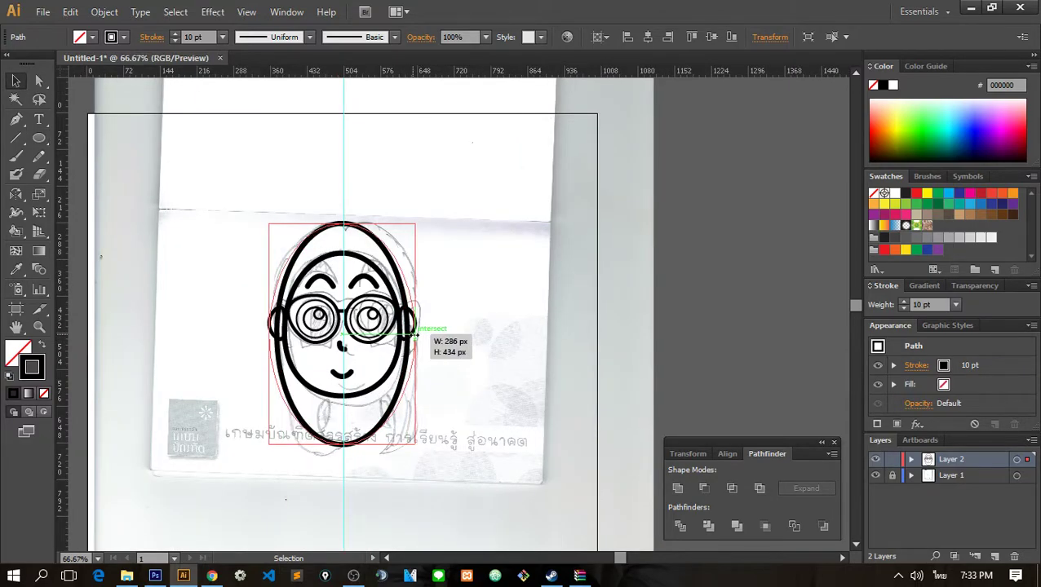
left_click(263, 290)
scroll(262, 291, "up", 1)
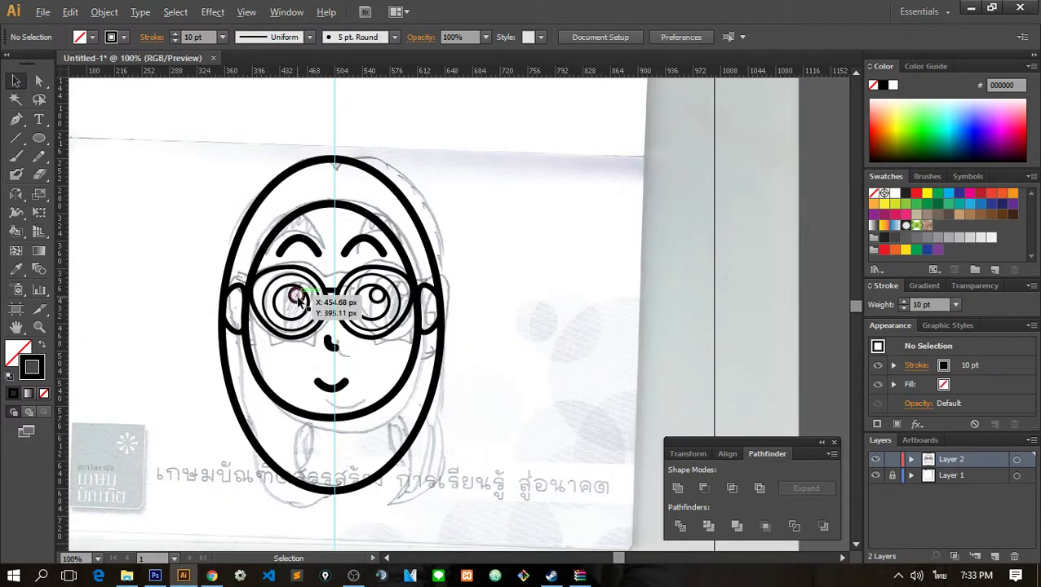
scroll(262, 291, "down", 2)
scroll(263, 296, "up", 1)
- Shorten the oval from the bottom and align its top with the sketched head
left_click_drag(359, 436, 357, 428)
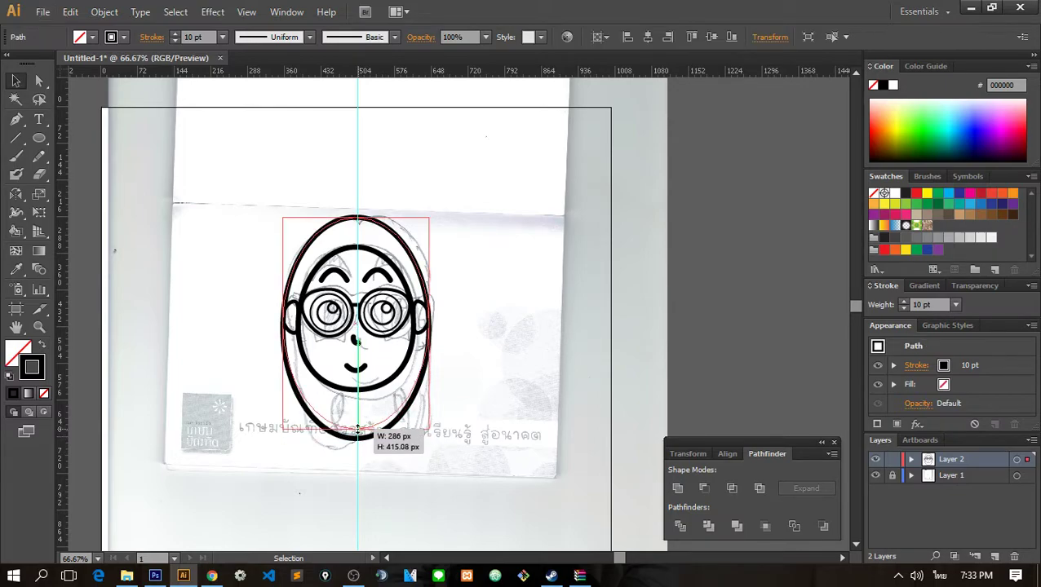
scroll(485, 439, "down", 1)
scroll(369, 239, "up", 1)
left_click_drag(370, 239, 369, 243)
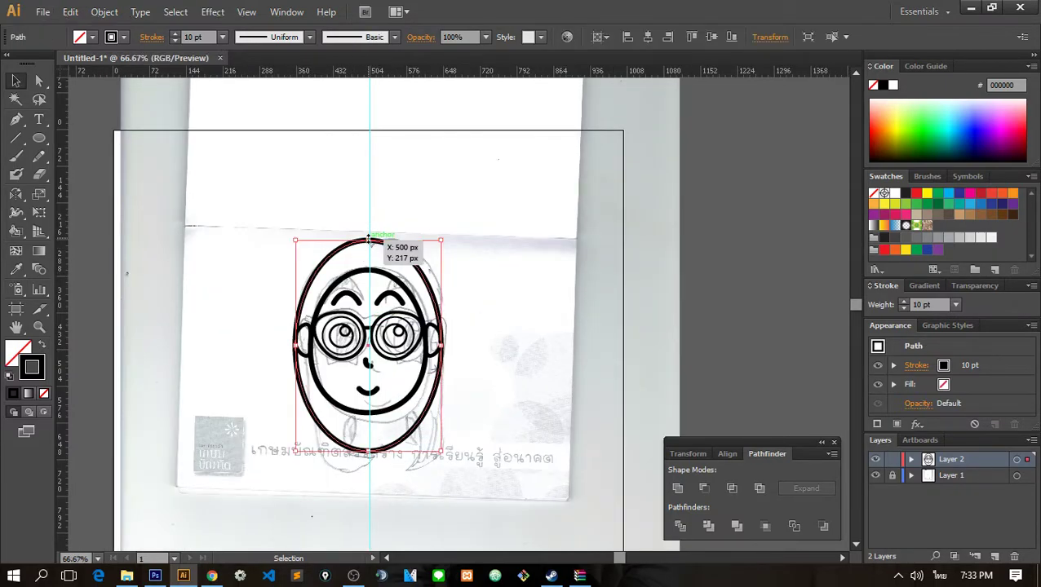
left_click(488, 249)
scroll(373, 367, "up", 1)
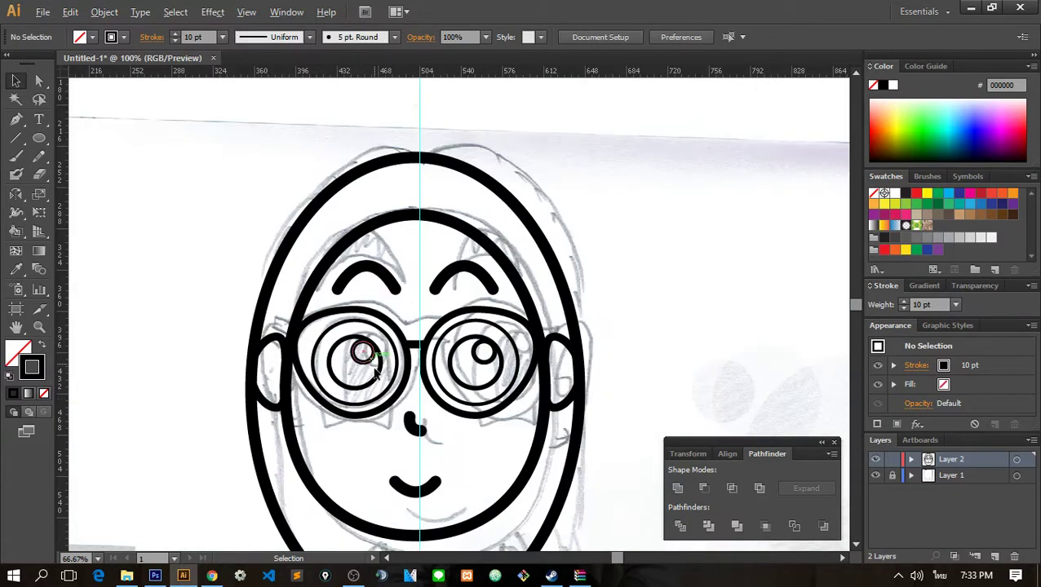
scroll(306, 399, "down", 1)
left_click(284, 403)
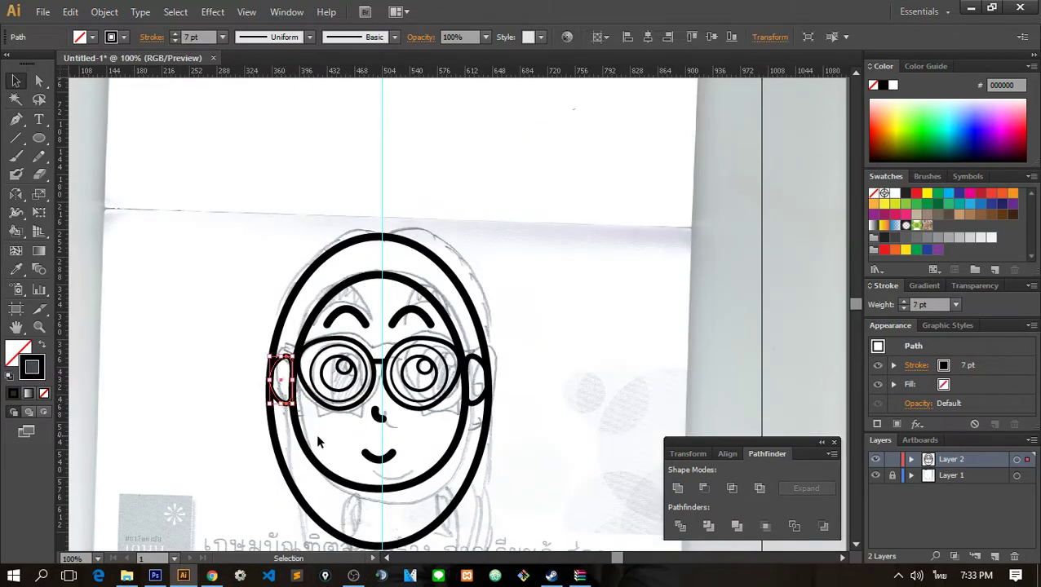
- Send the big outer head oval to the back, behind the face
left_click(379, 238)
right_click(374, 238)
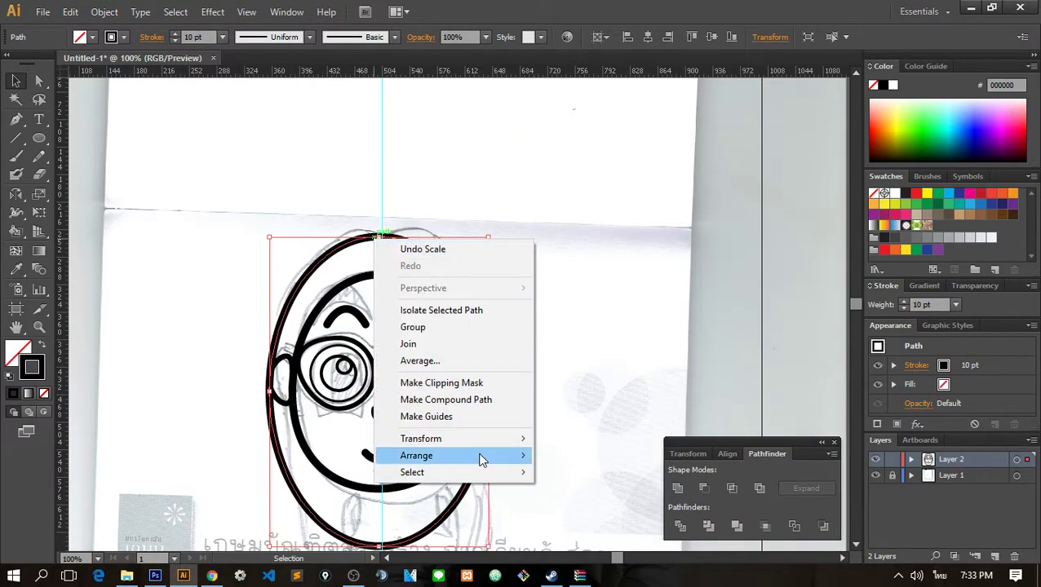
left_click(581, 506)
left_click(525, 387)
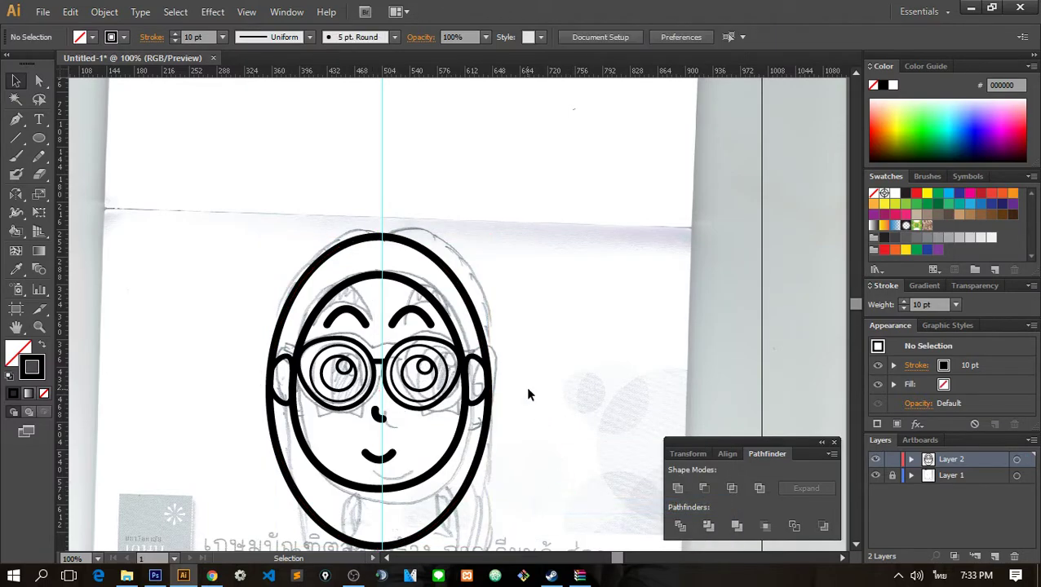
left_click(349, 290)
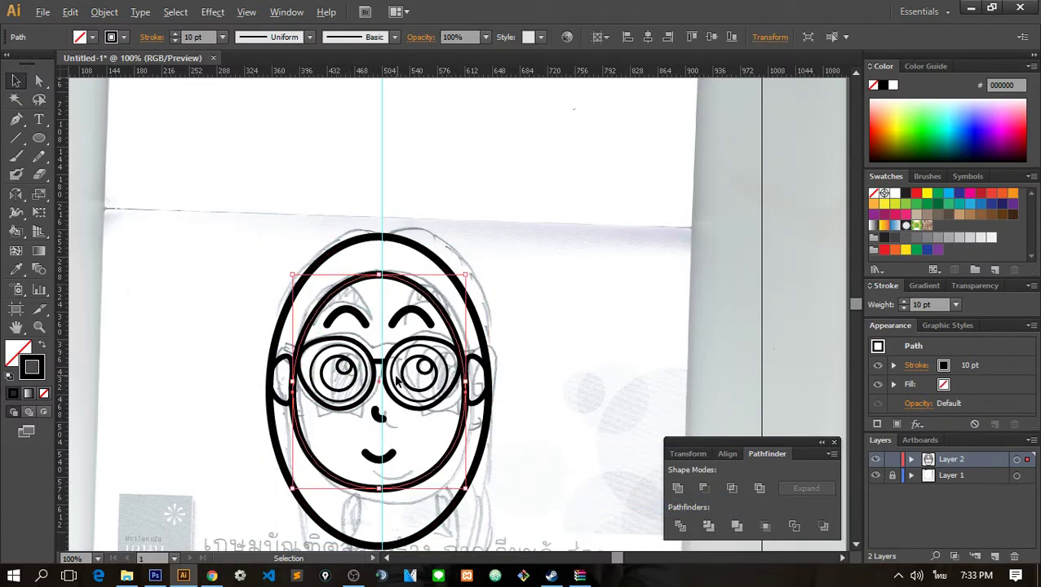
scroll(352, 336, "up", 1)
- Ungroup the glasses and select the pupils, eye circles and nose individually
left_click(344, 353)
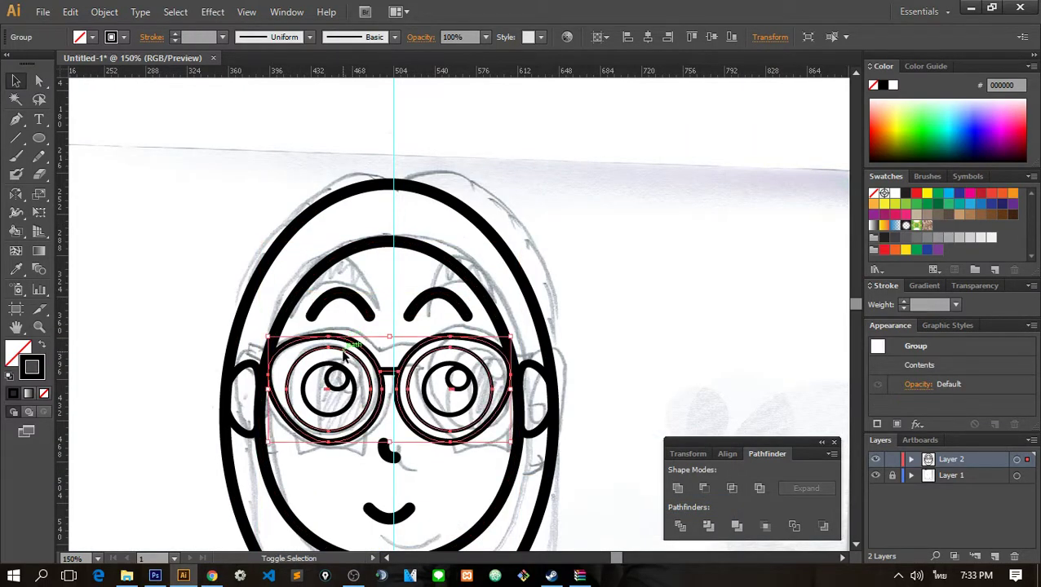
key("ctrl+shift+g")
left_click(336, 371)
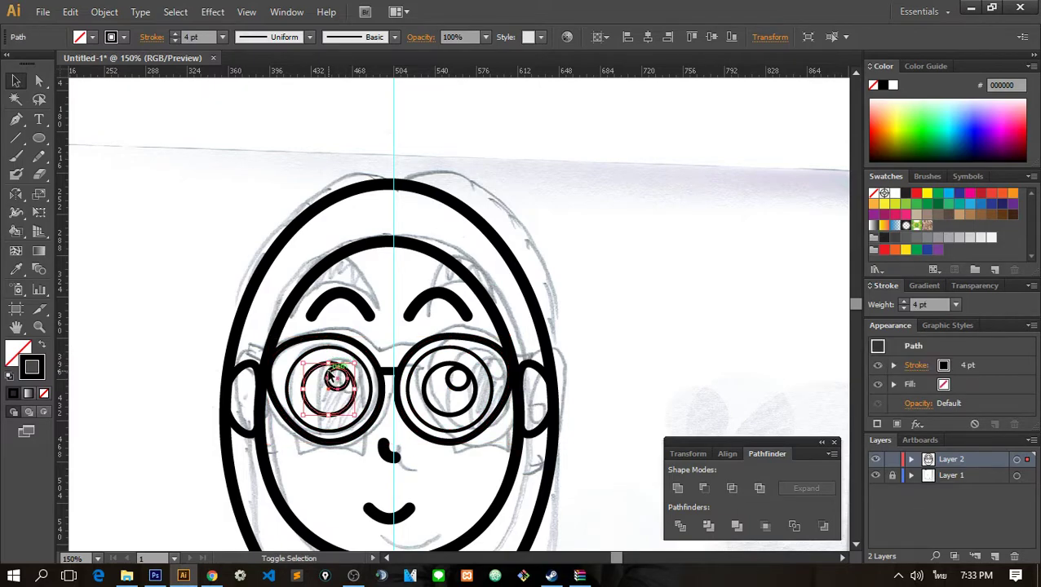
left_click(455, 392, "shift")
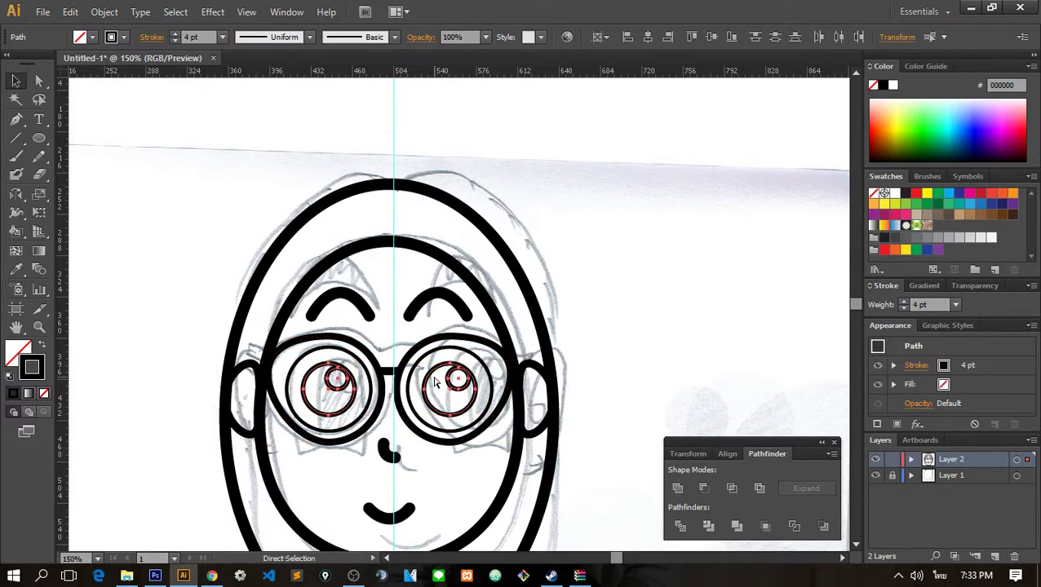
key("a")
left_click(330, 411)
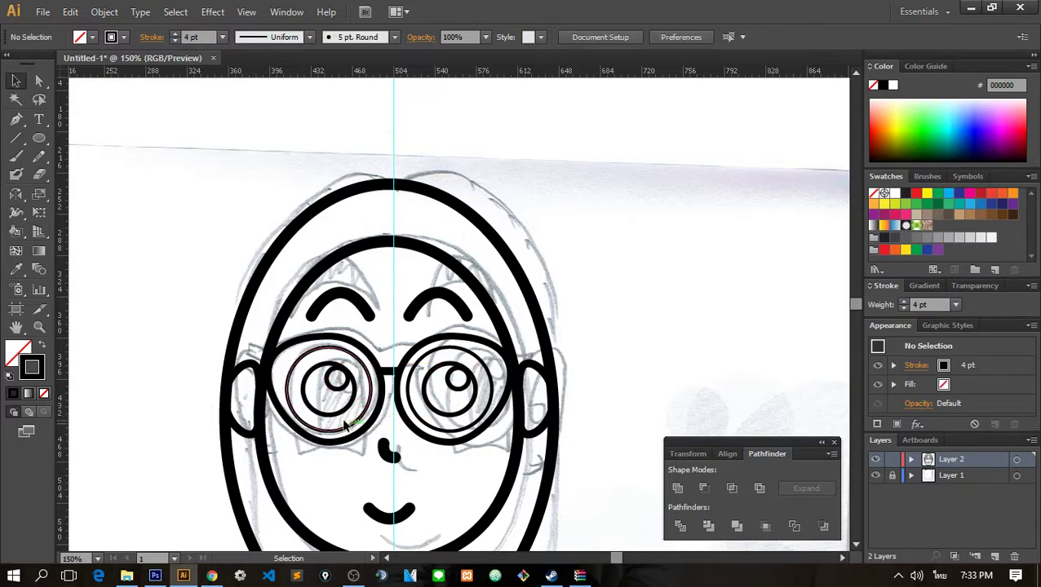
key("v")
left_click(444, 412)
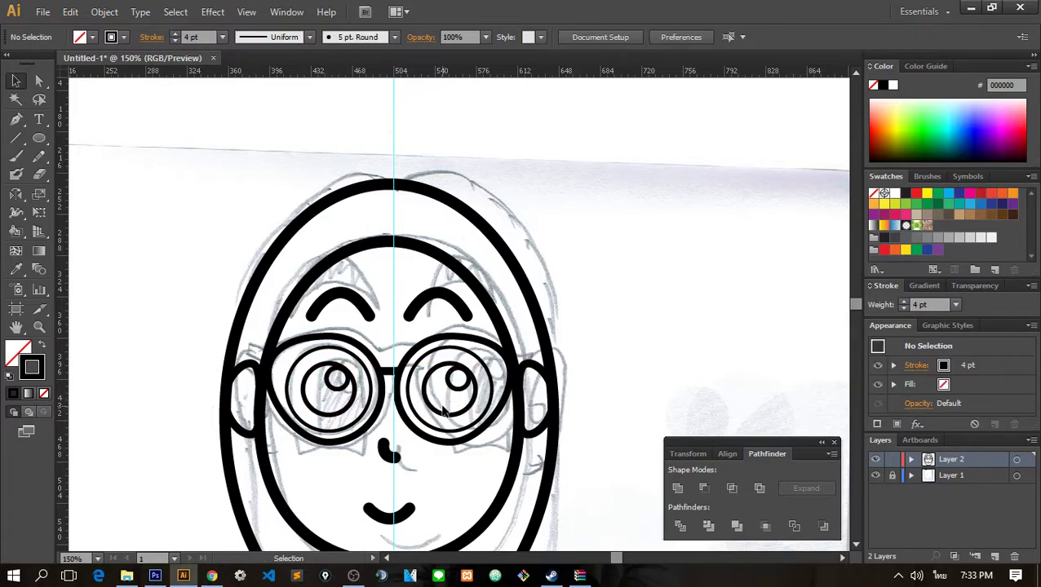
left_click(444, 413)
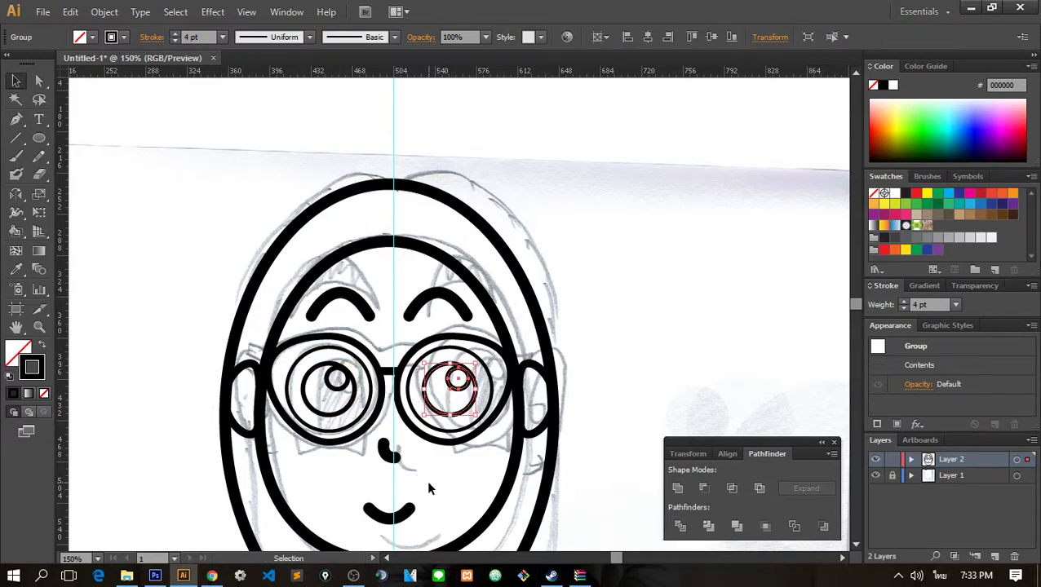
left_click(393, 461)
left_click(516, 494)
- Select the glasses, eyebrows, nose and mouth together and review their stacking options
left_click(374, 399)
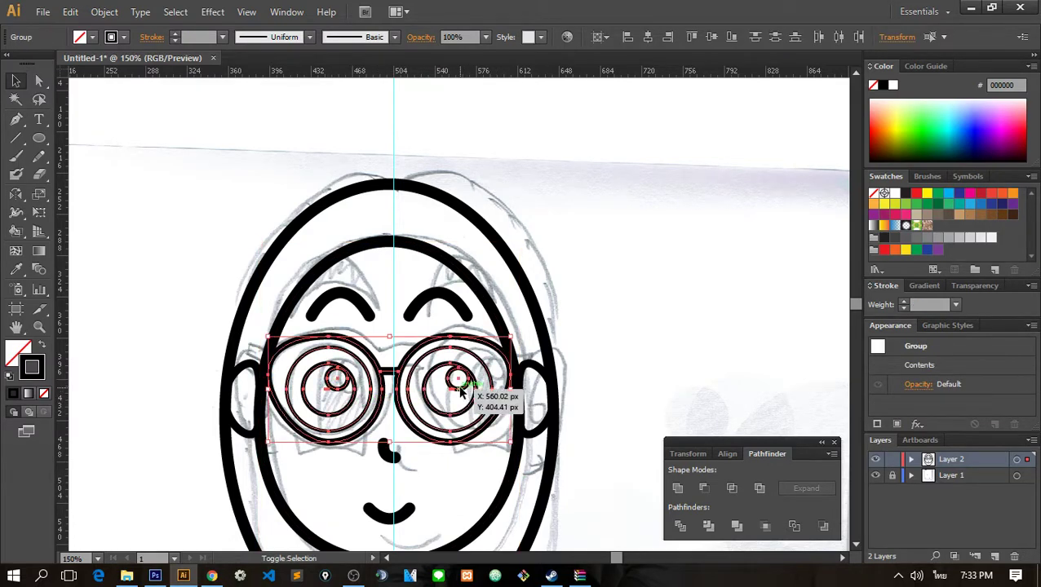
left_click(342, 301, "shift")
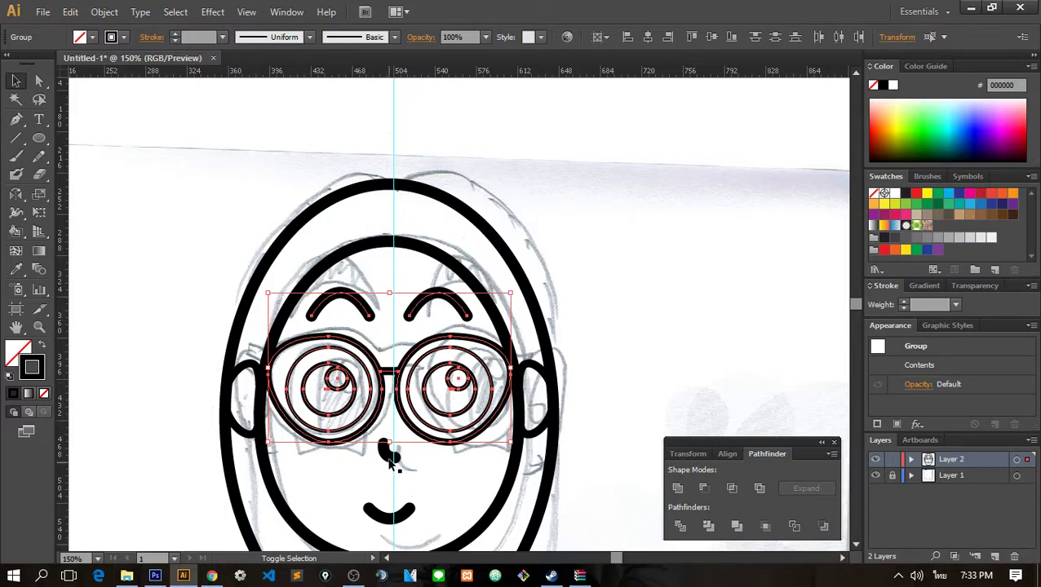
left_click(388, 455, "shift")
left_click(384, 514, "shift")
right_click(384, 515)
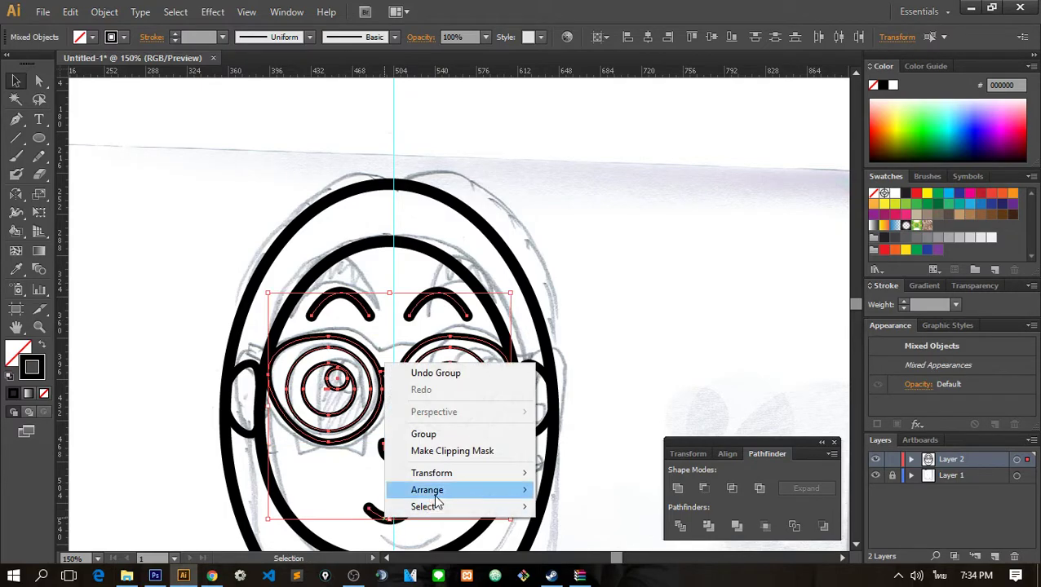
left_click(571, 490)
left_click(611, 366)
- Fill the inner face oval with pale peach ffe3c5, then deselect it
left_click(340, 254)
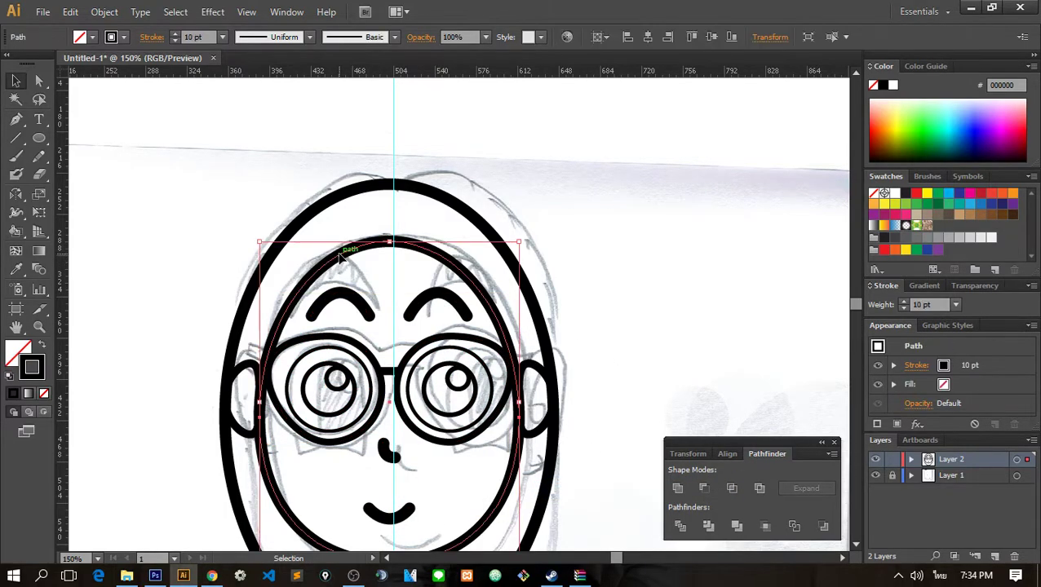
double_click(18, 353)
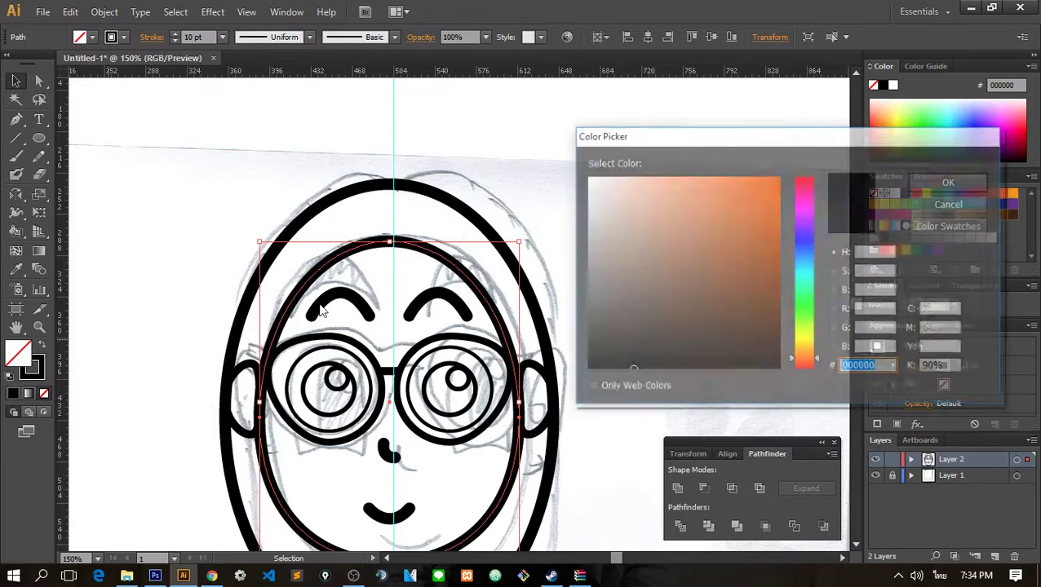
left_click(649, 173)
left_click(915, 184)
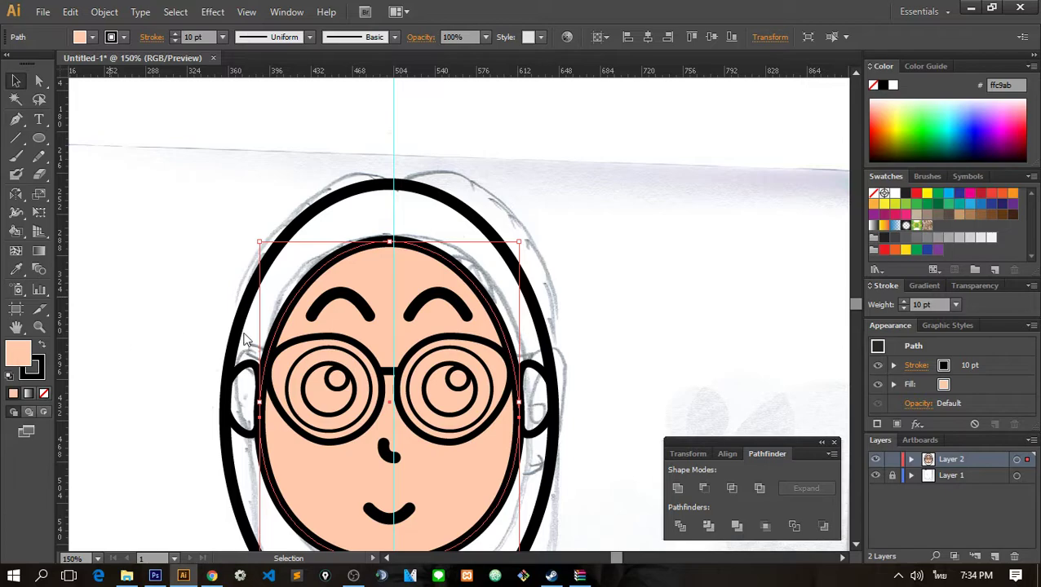
left_click(639, 186)
left_click(625, 166)
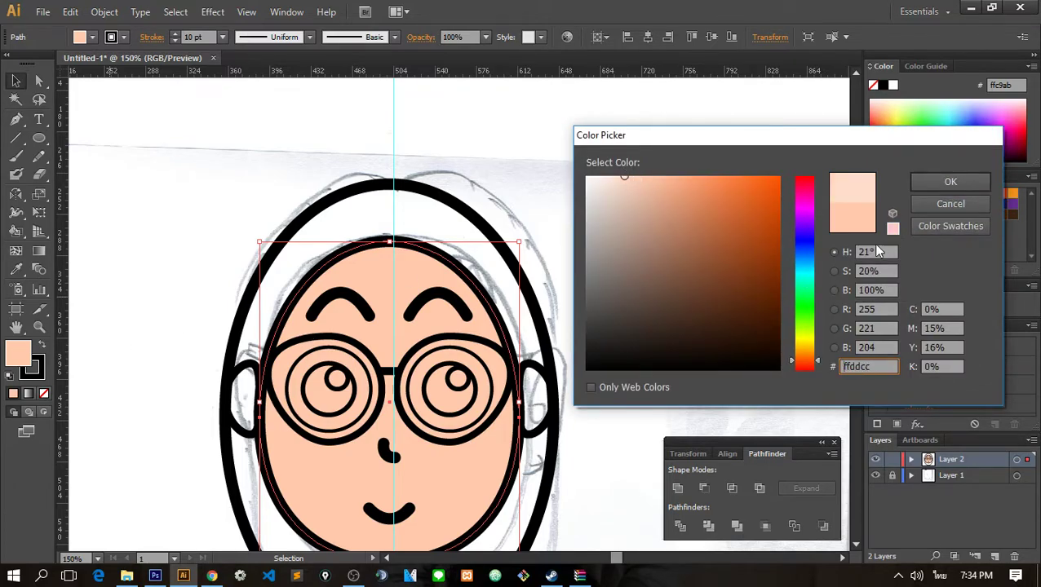
mouse_move(804, 358)
left_mouse_down()
mouse_move(808, 349)
mouse_move(806, 359)
left_mouse_up()
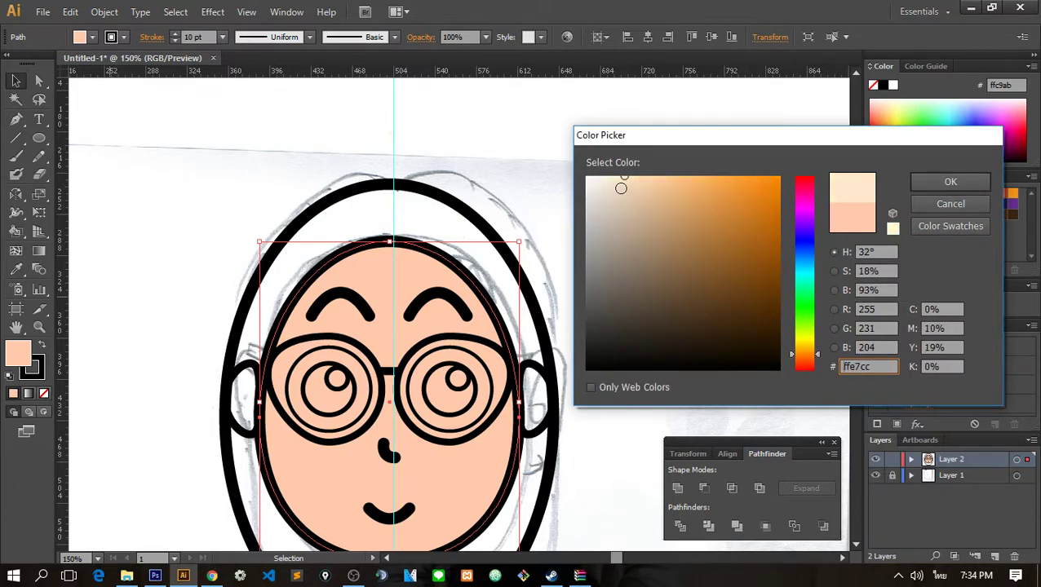
left_click(948, 181)
left_click(565, 315)
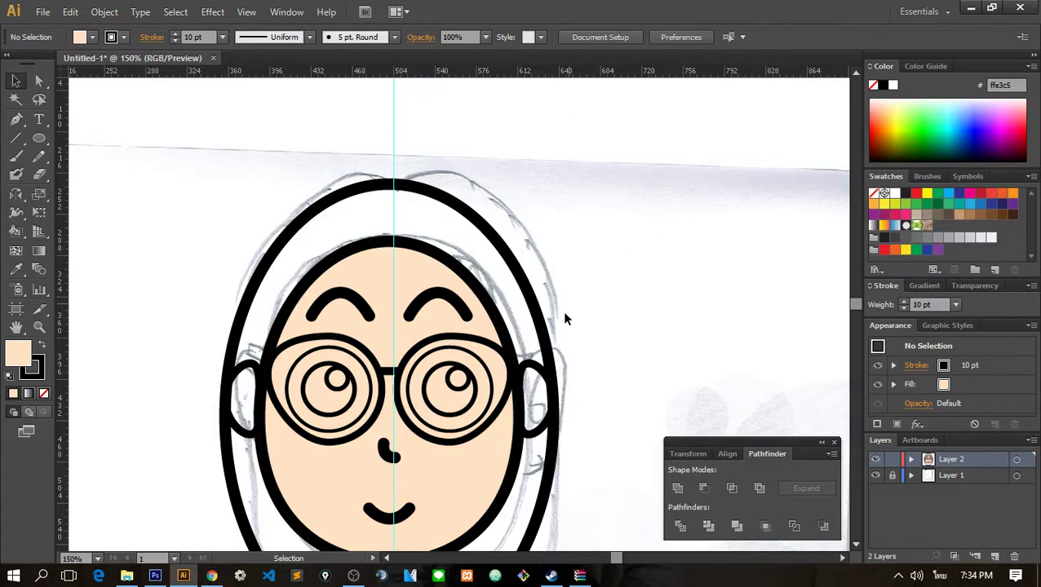
scroll(565, 316, "down", 1)
- Try filling the left eye circles black, then undo the change
scroll(562, 362, "up", 1)
left_click(340, 379)
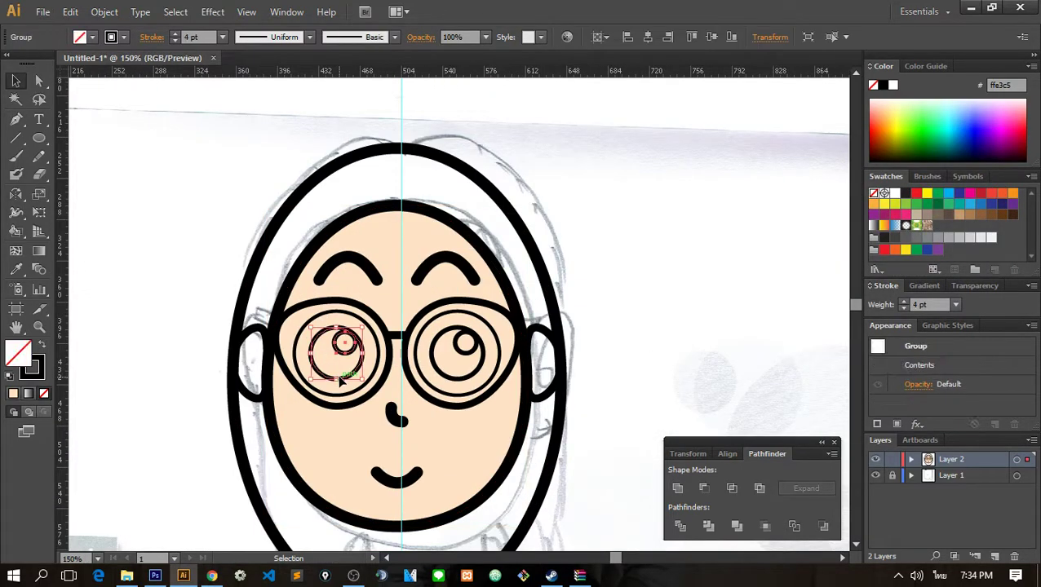
scroll(340, 377, "up", 1)
left_click(42, 346)
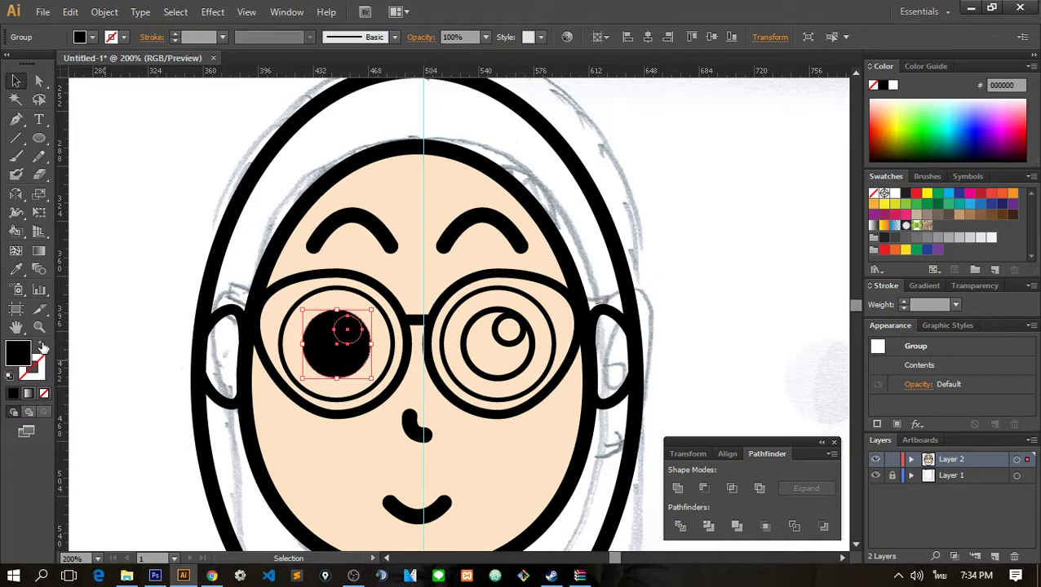
key("ctrl+z")
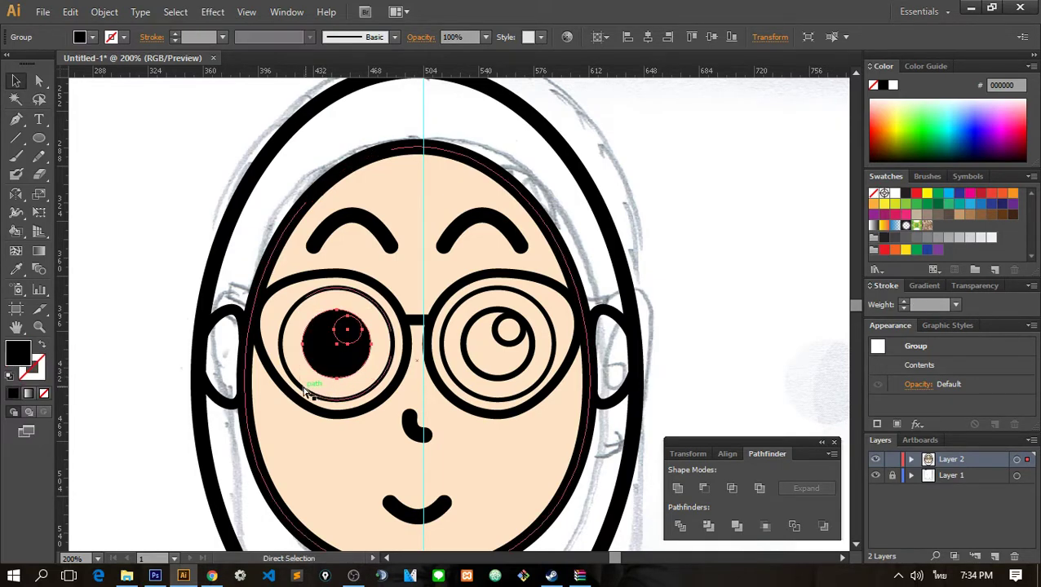
key("ctrl+z")
key("ctrl+z")
key("ctrl+z")
- In the isolated left eye group, fill the pupil 000000 and the highlight ffffff
double_click(329, 383)
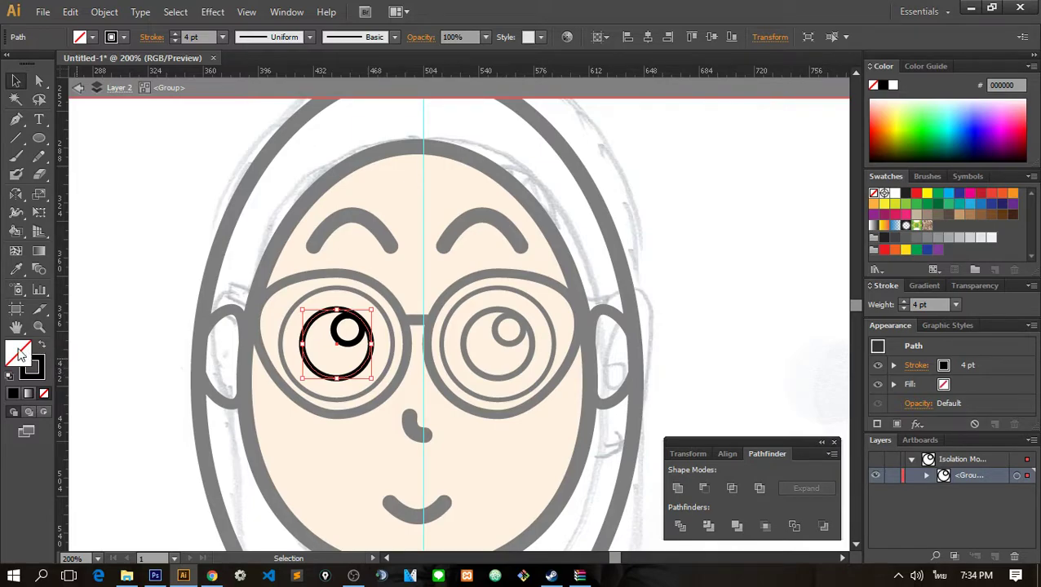
double_click(882, 86)
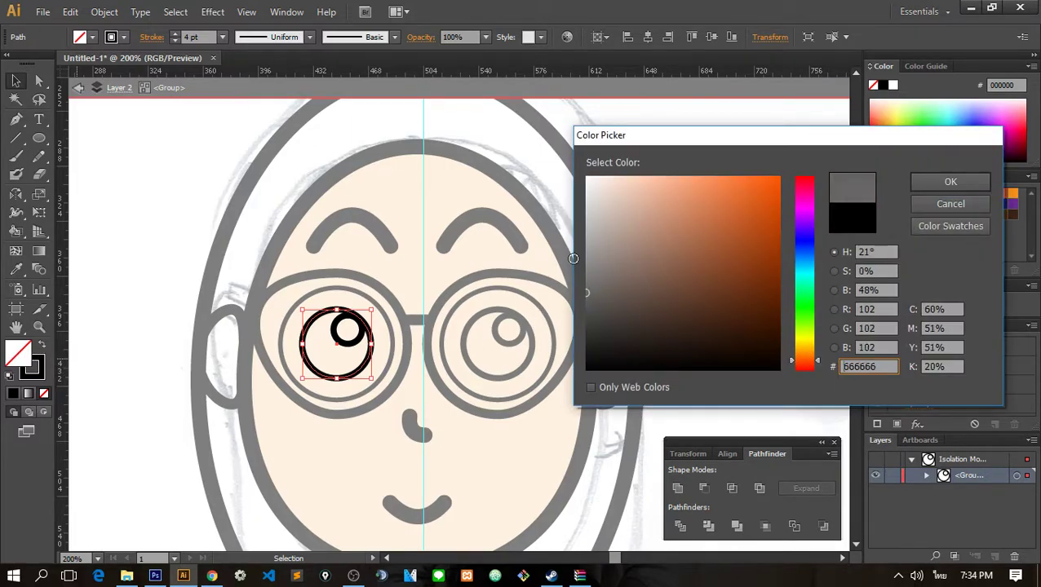
left_click(930, 180)
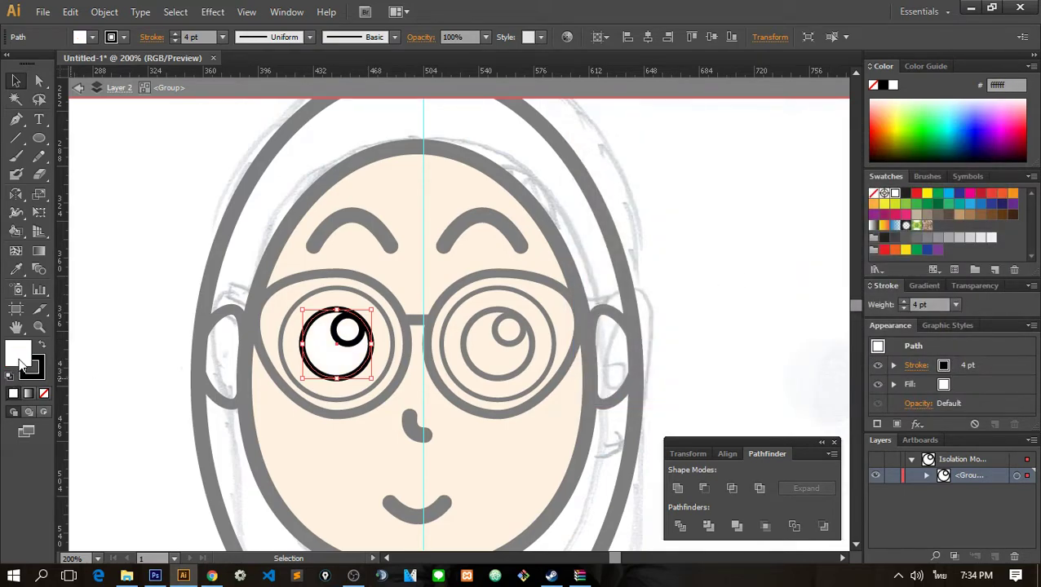
left_click_drag(587, 369, 569, 381)
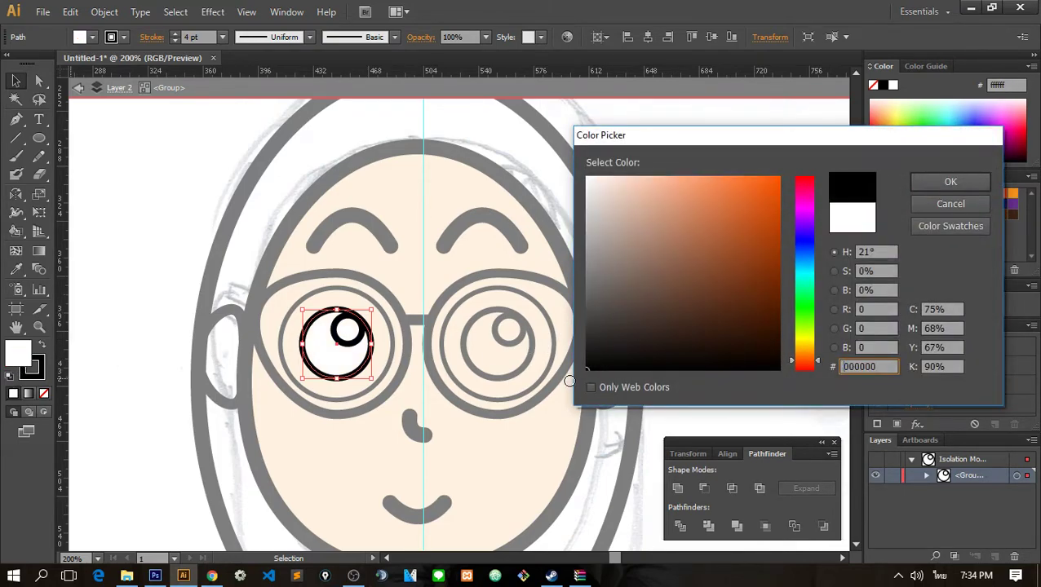
left_click(951, 181)
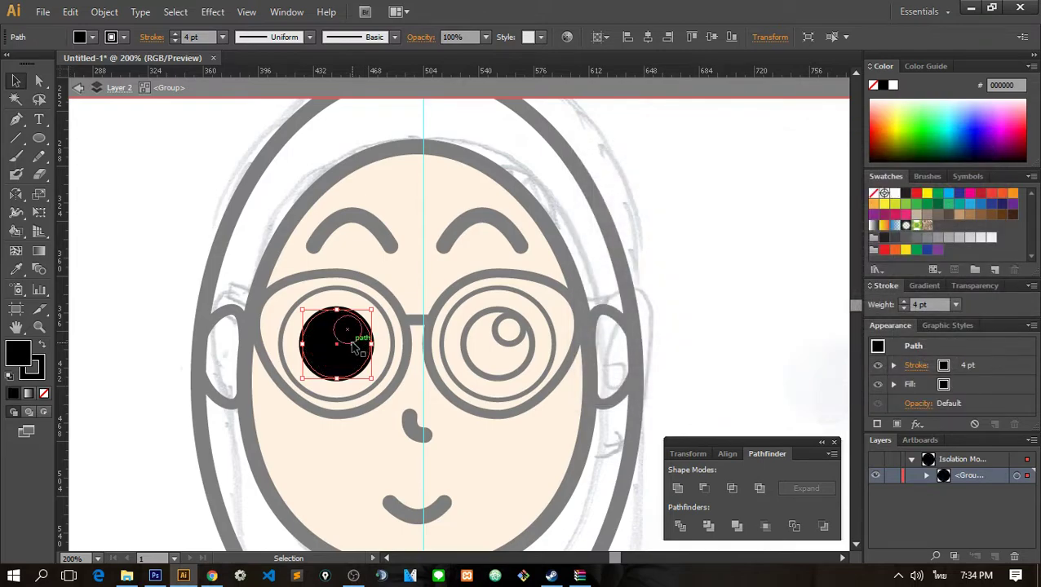
double_click(349, 335)
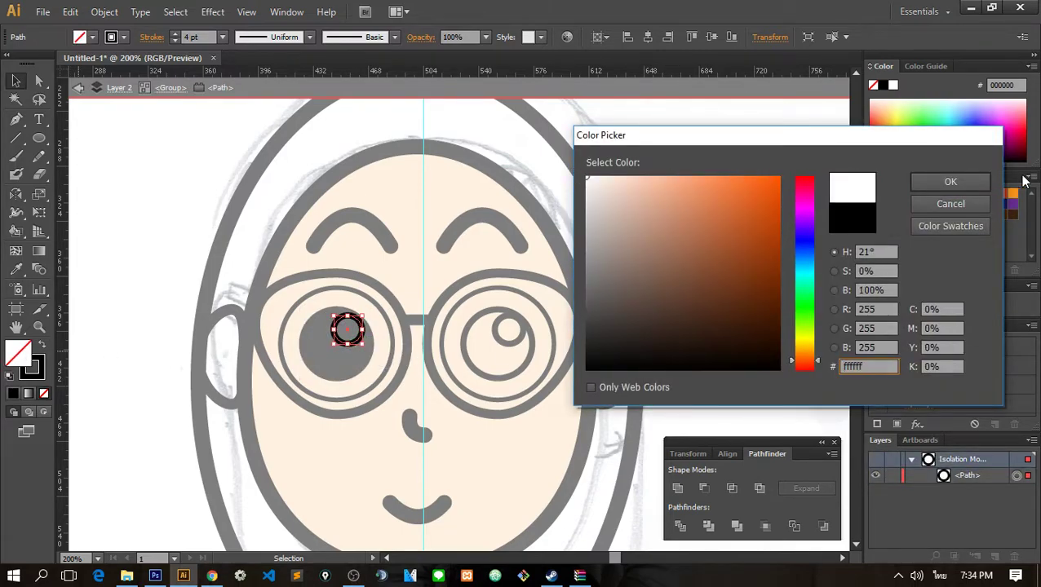
left_click(950, 181)
double_click(700, 273)
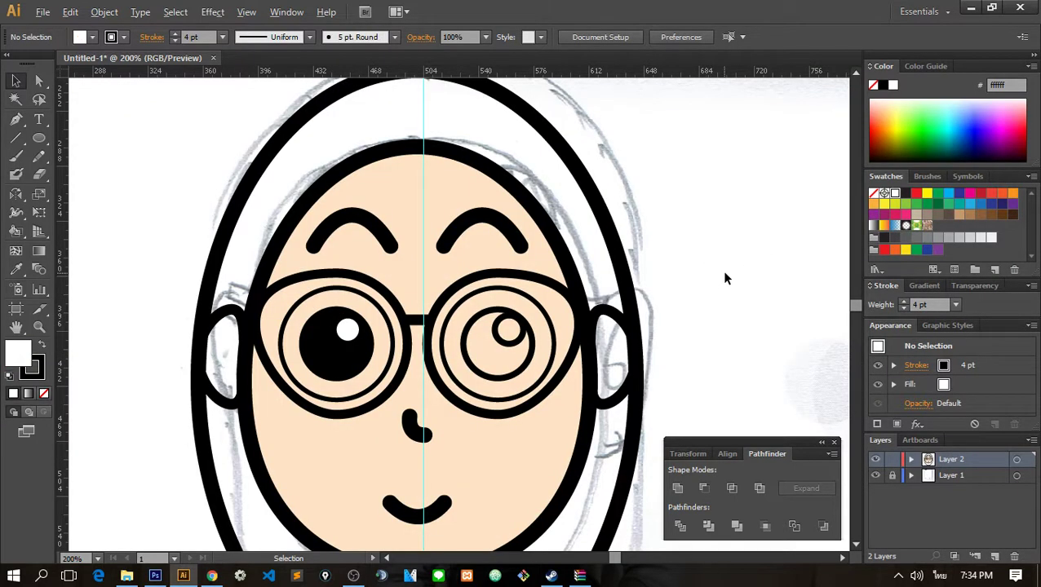
scroll(720, 276, "down", 3, "alt")
- Eyedrop the left pupil's black fill onto the right eye's circles
scroll(709, 337, "up", 2, "alt")
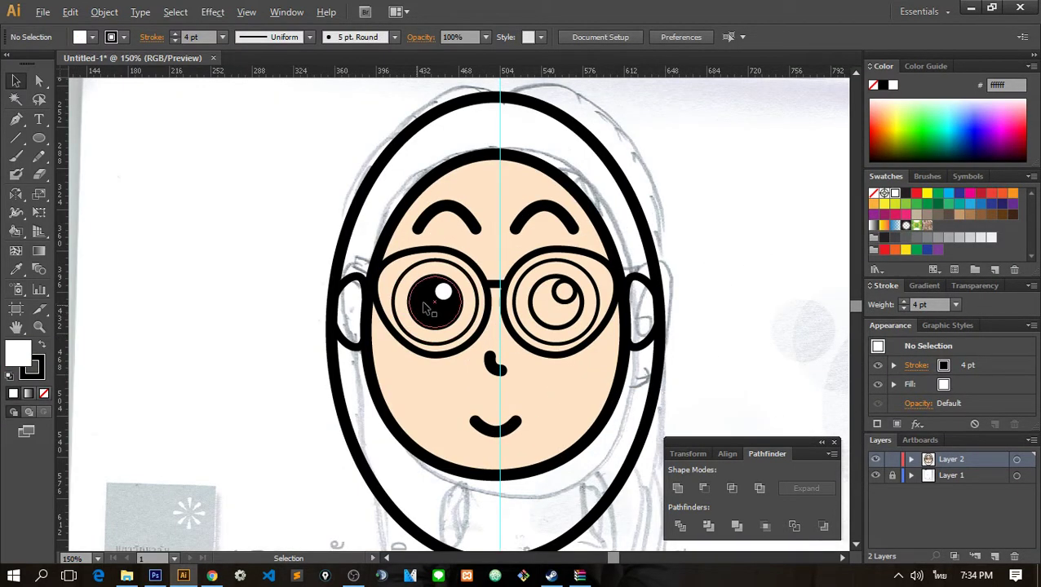
left_click(543, 327)
key("i")
left_click(425, 299)
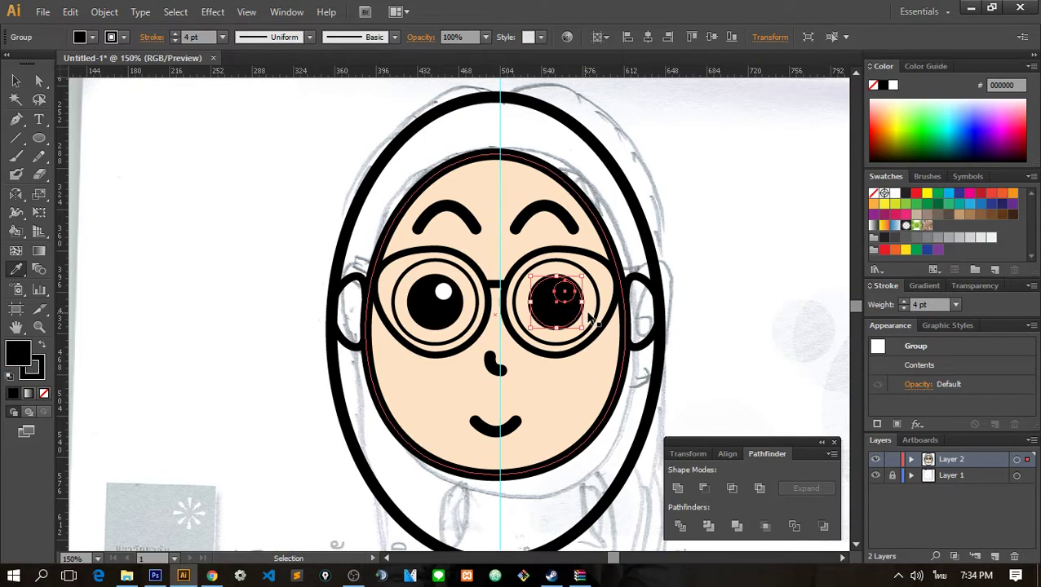
key("ctrl+shift+a")
left_click(567, 299, "ctrl")
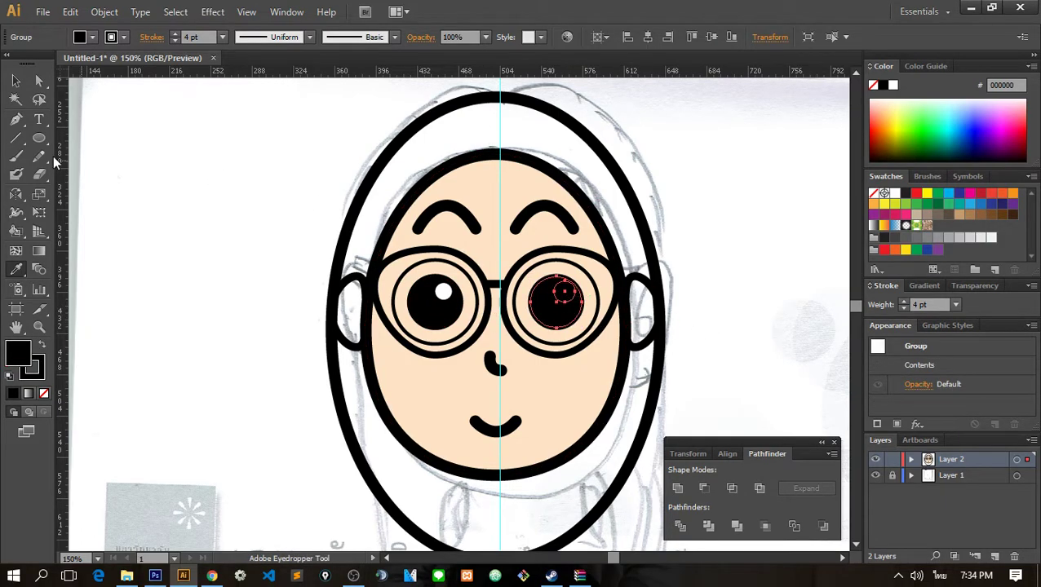
left_click(16, 80)
- Eyedrop the left highlight's white onto the right eye's inner circle, then exit isolation
scroll(667, 277, "up", 2, "alt")
left_click(463, 329)
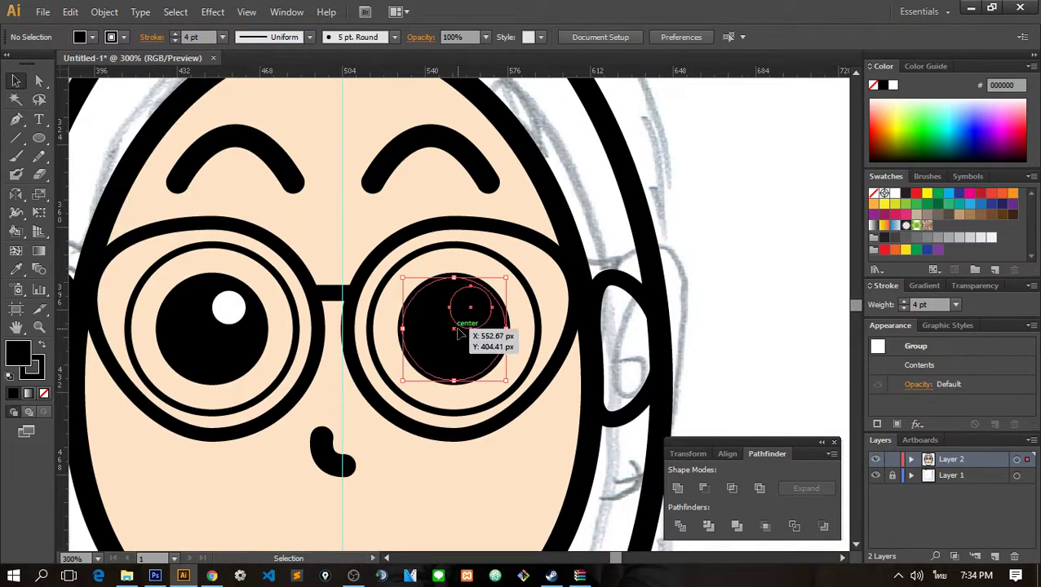
double_click(462, 329)
key("i")
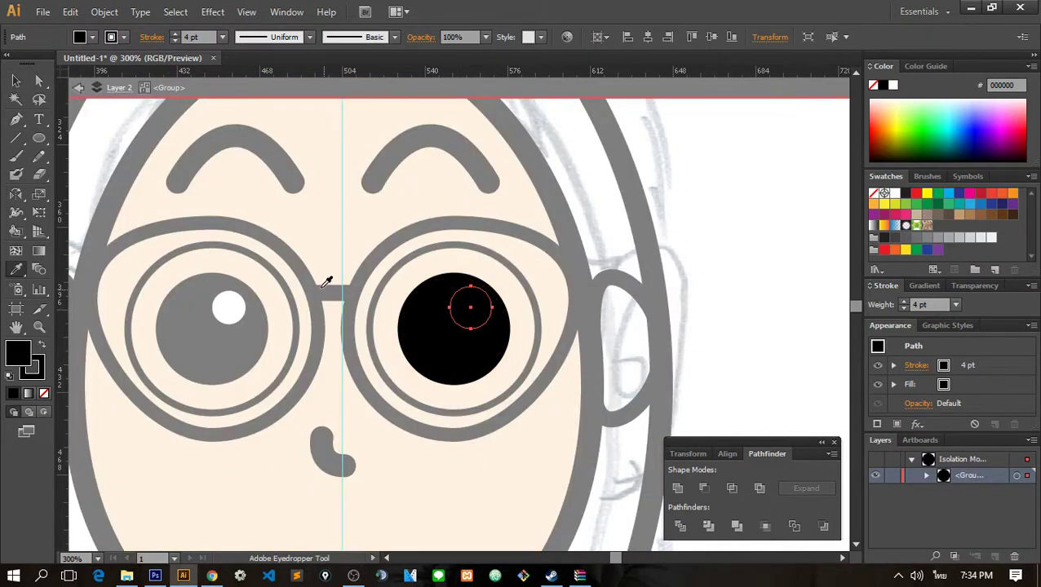
left_click(228, 308)
key("Escape")
scroll(702, 310, "down", 1, "alt")
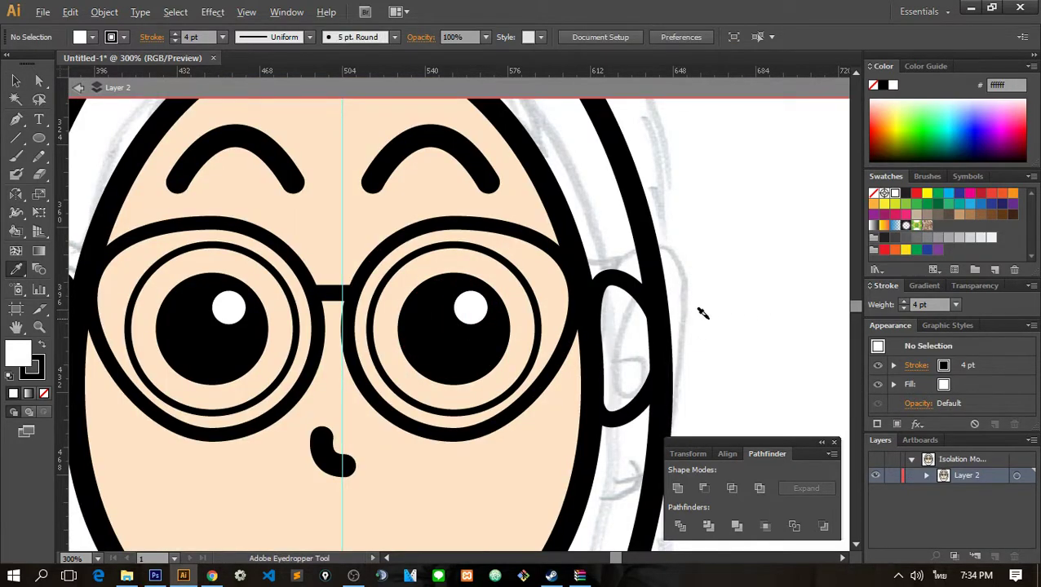
scroll(701, 310, "down", 1, "alt")
scroll(713, 318, "down", 1, "alt")
scroll(725, 325, "down", 1, "alt")
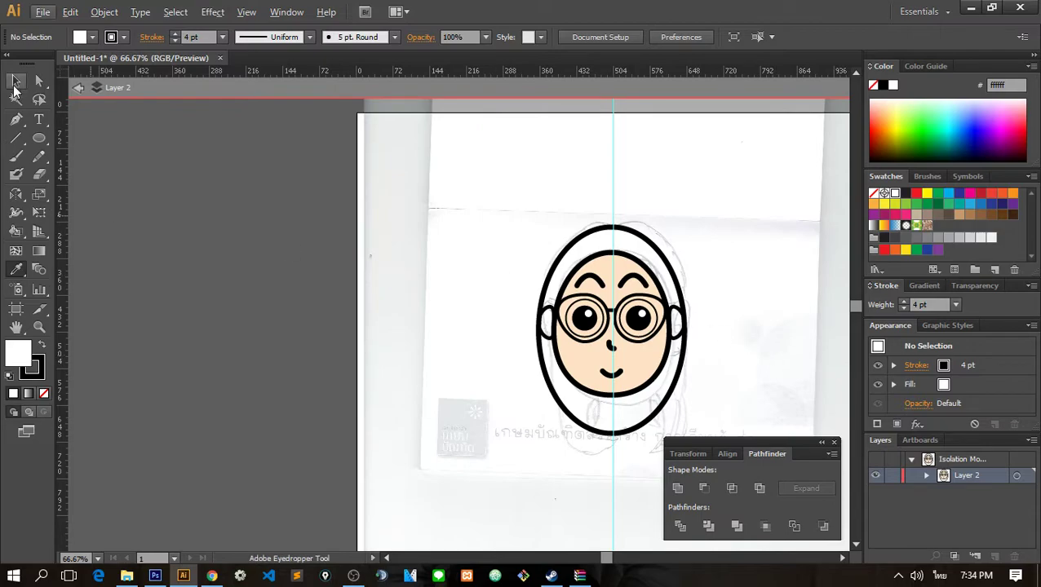
left_click(14, 84)
scroll(696, 288, "up", 1, "alt")
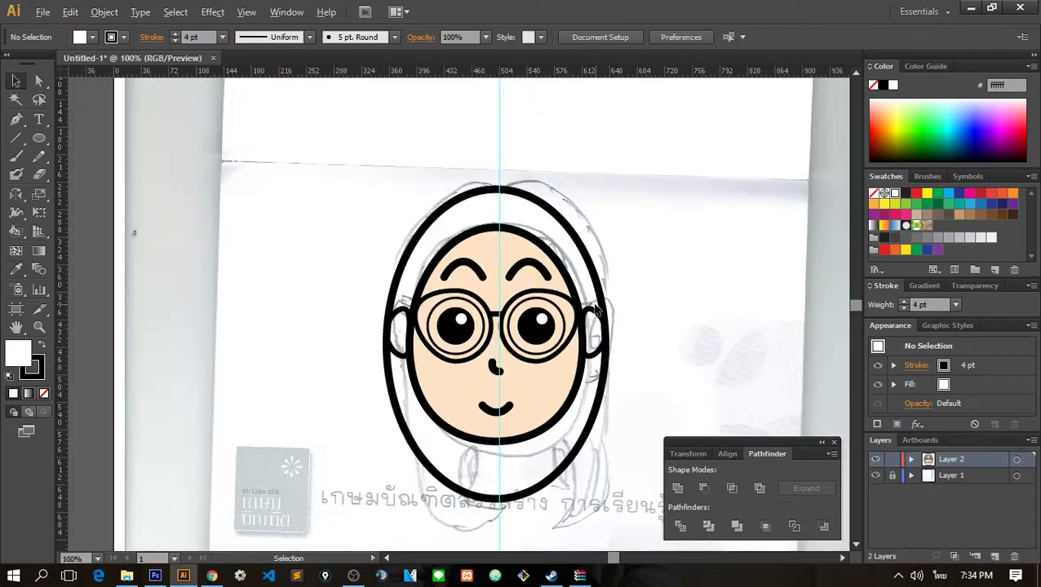
- Try a light peach fill on the glasses, then undo it
left_click(541, 299)
scroll(541, 299, "up", 1, "alt")
scroll(471, 309, "up", 3, "alt")
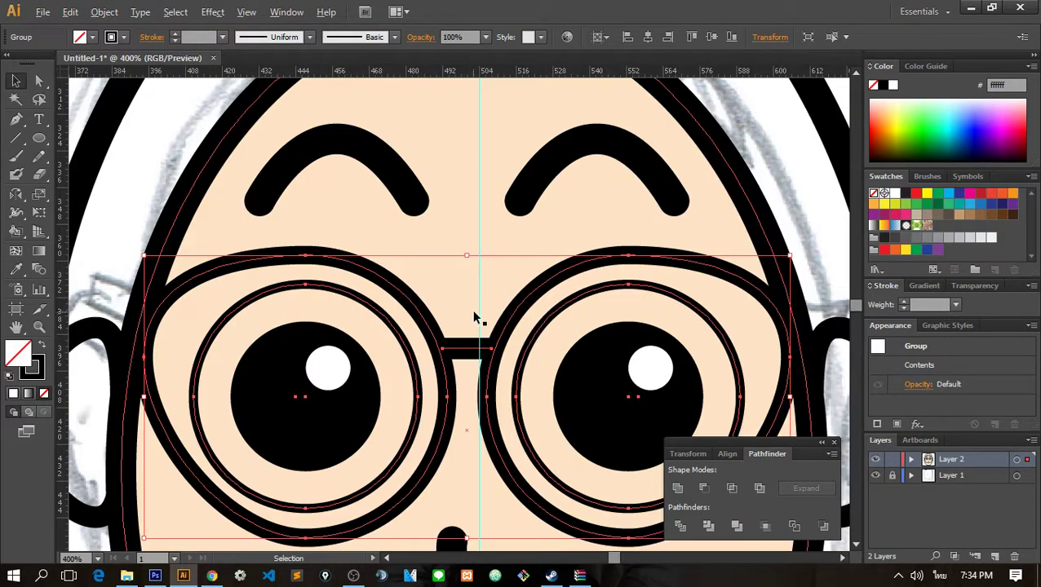
double_click(18, 353)
left_click(644, 199)
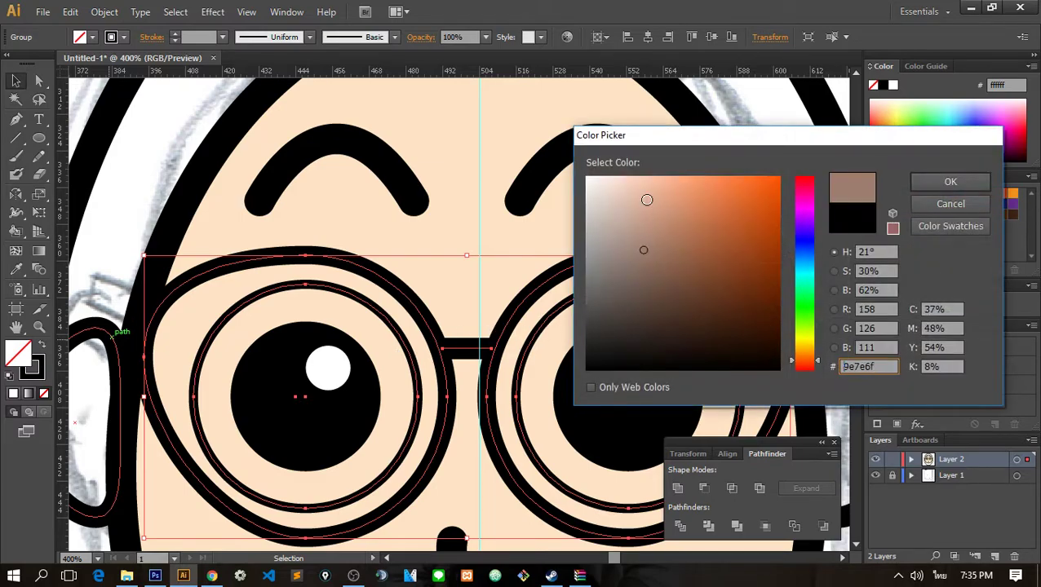
left_click(946, 186)
scroll(727, 306, "down", 3, "alt")
scroll(616, 291, "up", 1, "alt")
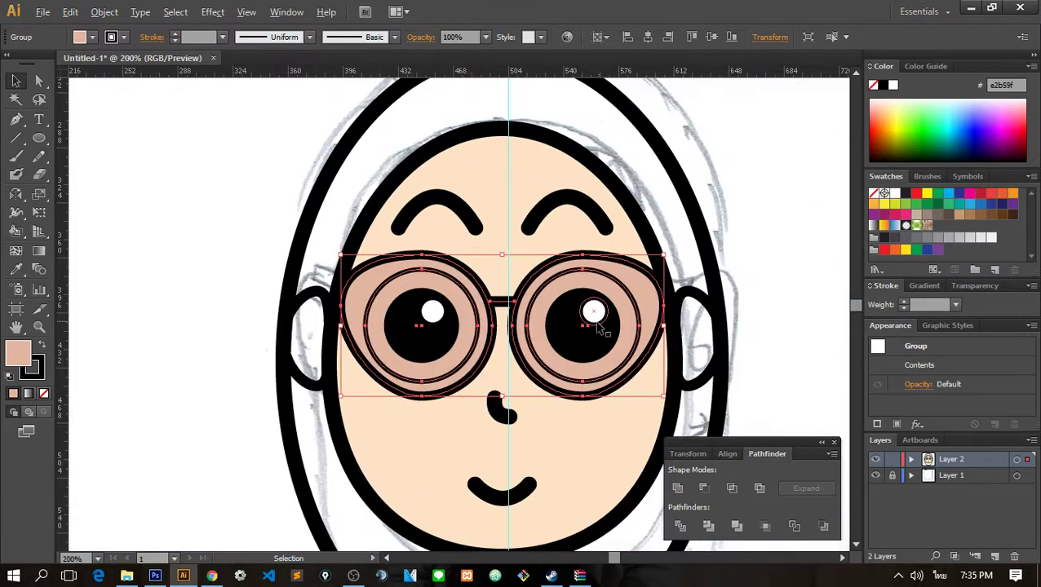
scroll(597, 335, "up", 1, "alt")
key("a")
key("ctrl+z")
scroll(766, 349, "down", 2, "alt")
key("v")
- Expand the glasses with Fill and Stroke so their strokes become filled outlines
left_click(766, 349)
scroll(673, 348, "up", 1, "alt")
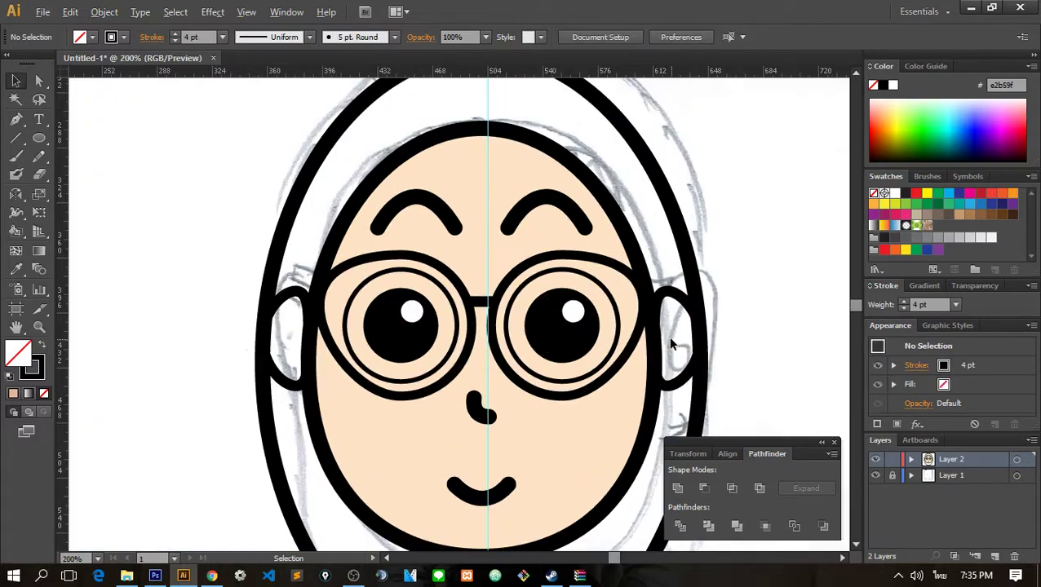
scroll(448, 328, "down", 1, "alt")
scroll(448, 327, "up", 2, "alt")
scroll(441, 336, "up", 1, "alt")
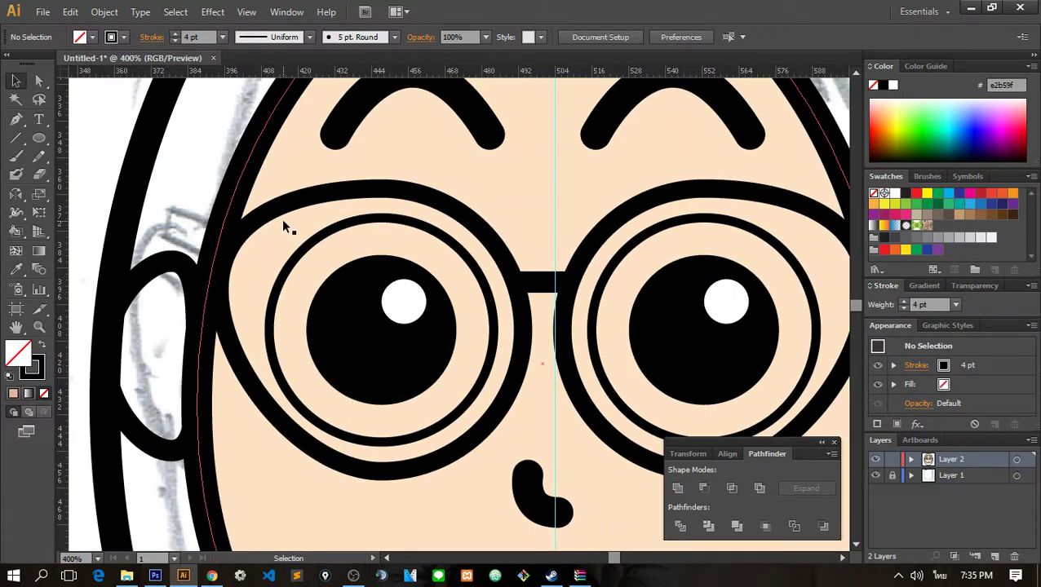
left_click(291, 207)
scroll(293, 205, "down", 2, "alt")
left_click(104, 11)
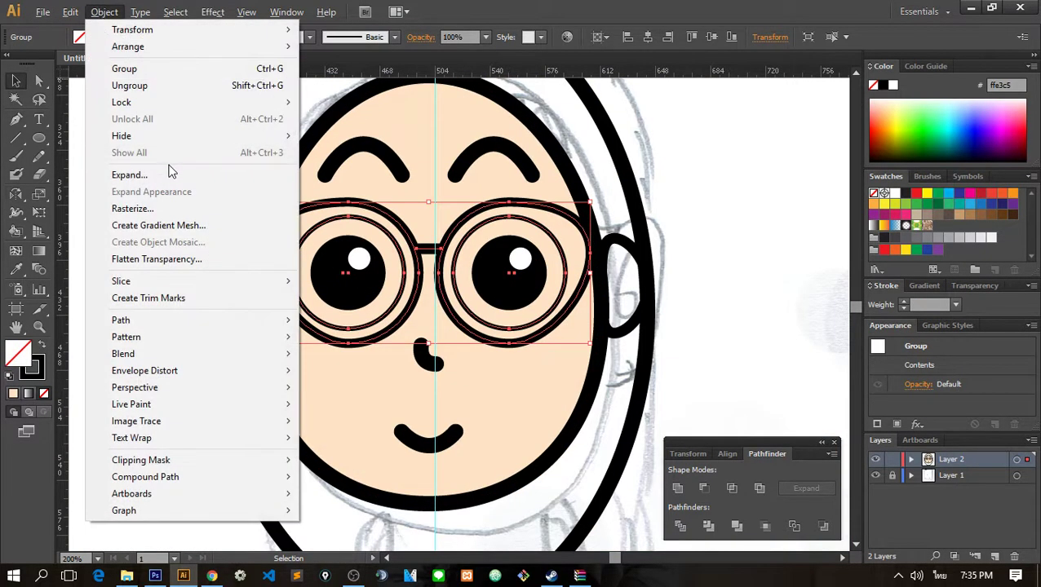
left_click(140, 174)
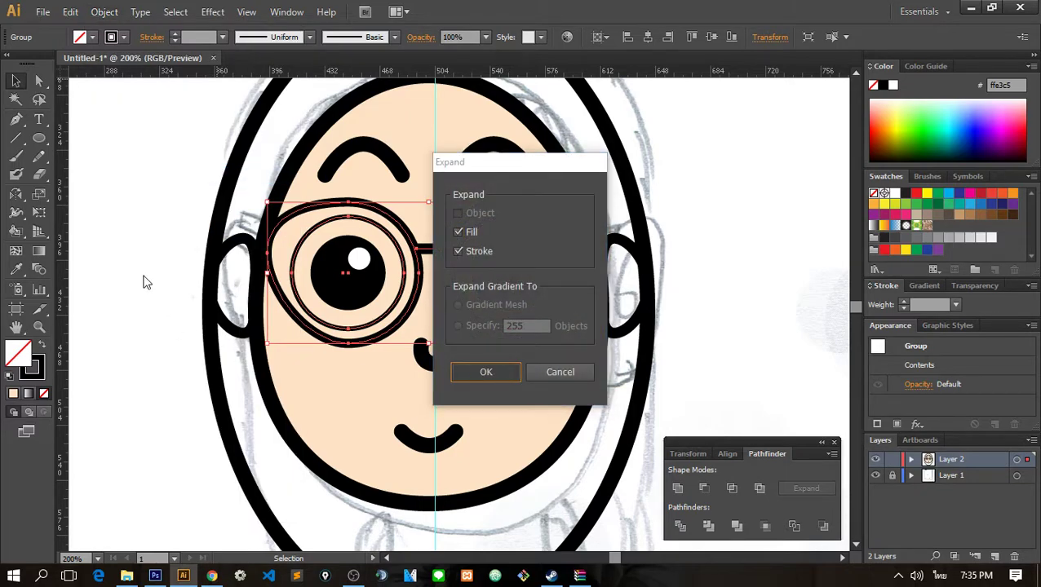
key("Return")
left_click(80, 13)
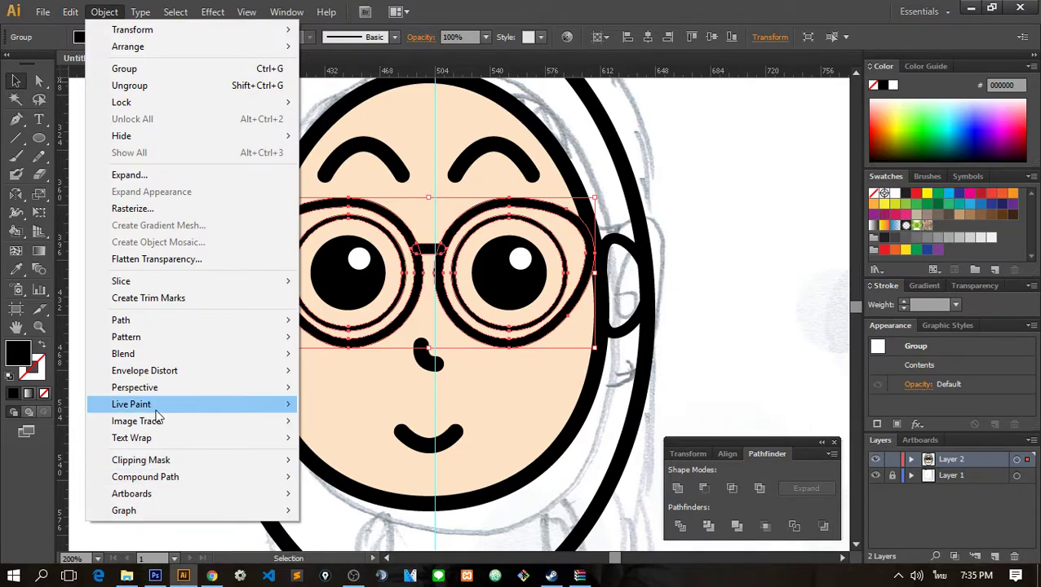
- Make the glasses a Live Paint group and switch to the Live Paint Bucket
left_click(376, 413)
left_click(671, 289)
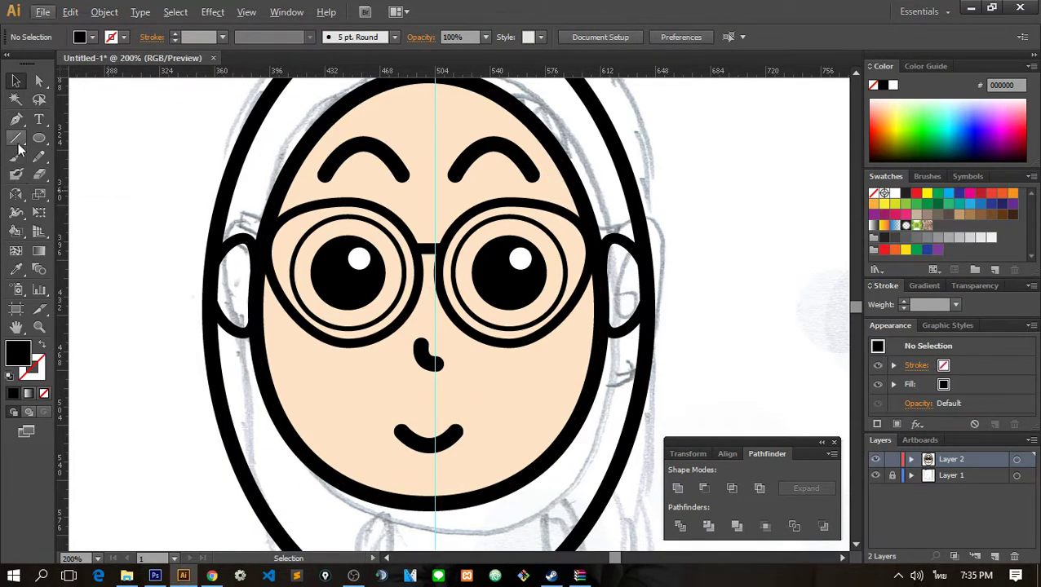
left_click(16, 211)
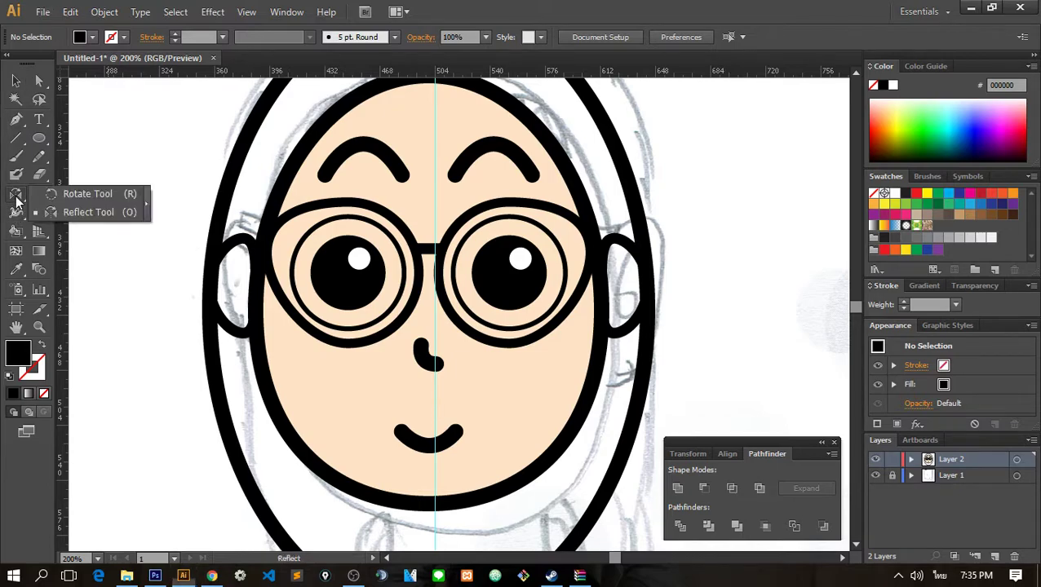
left_click_drag(16, 232, 79, 232)
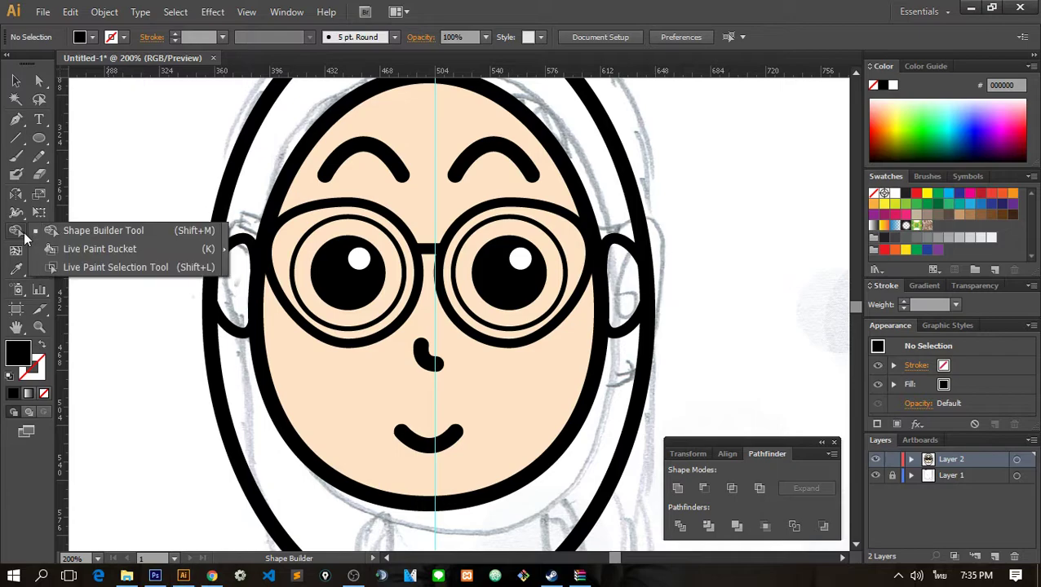
left_click_drag(16, 231, 82, 249)
- Set the fill to pink #ff8aae and paint the left and right lens rings
double_click(28, 356)
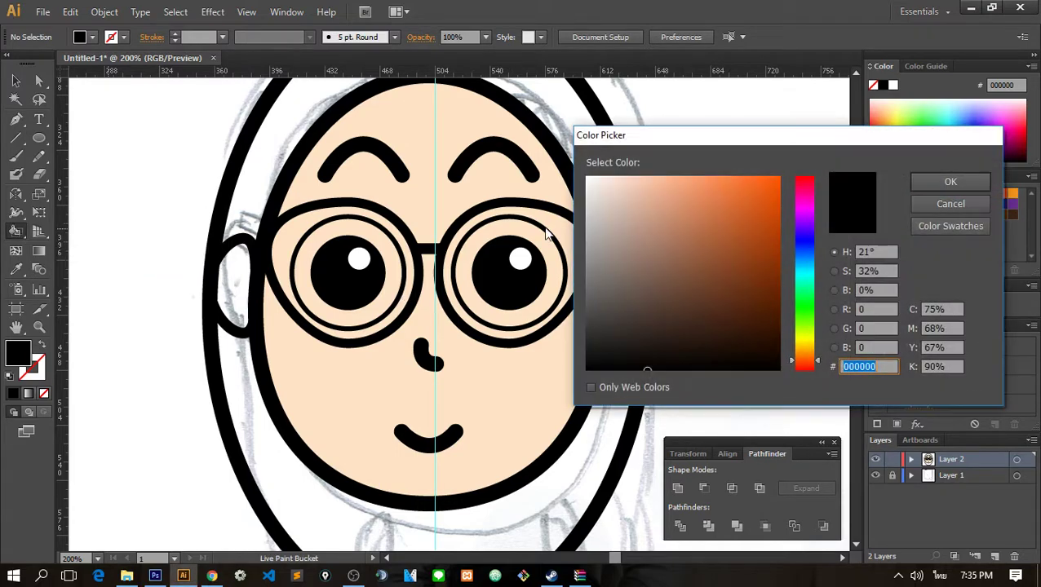
left_click(660, 180)
left_click_drag(809, 230, 799, 213)
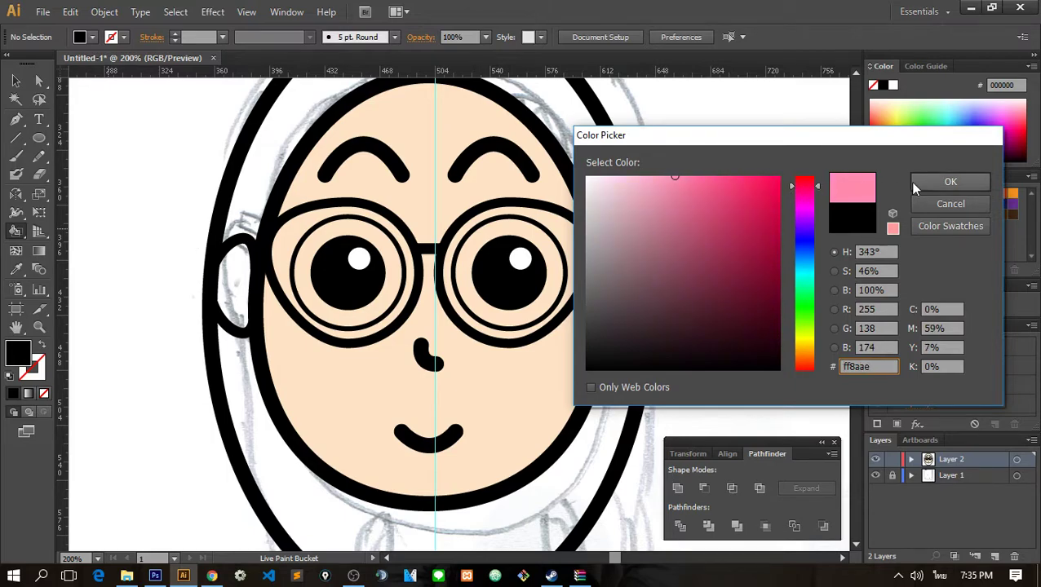
left_click(950, 181)
left_click(295, 218)
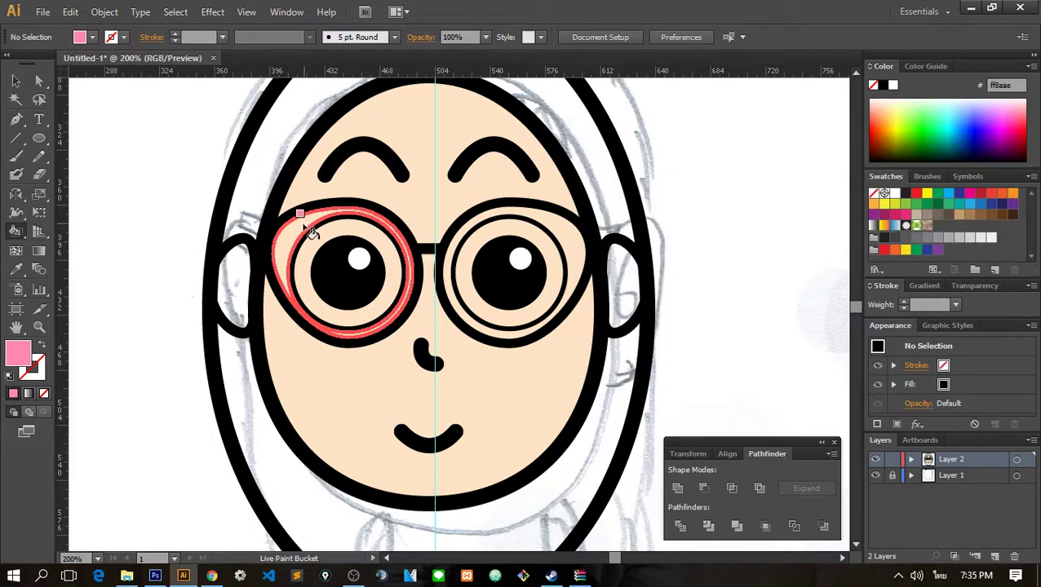
left_click(571, 228)
- Return to the Selection tool and scroll to review the painted glasses
key("v")
scroll(674, 239, "down", 3)
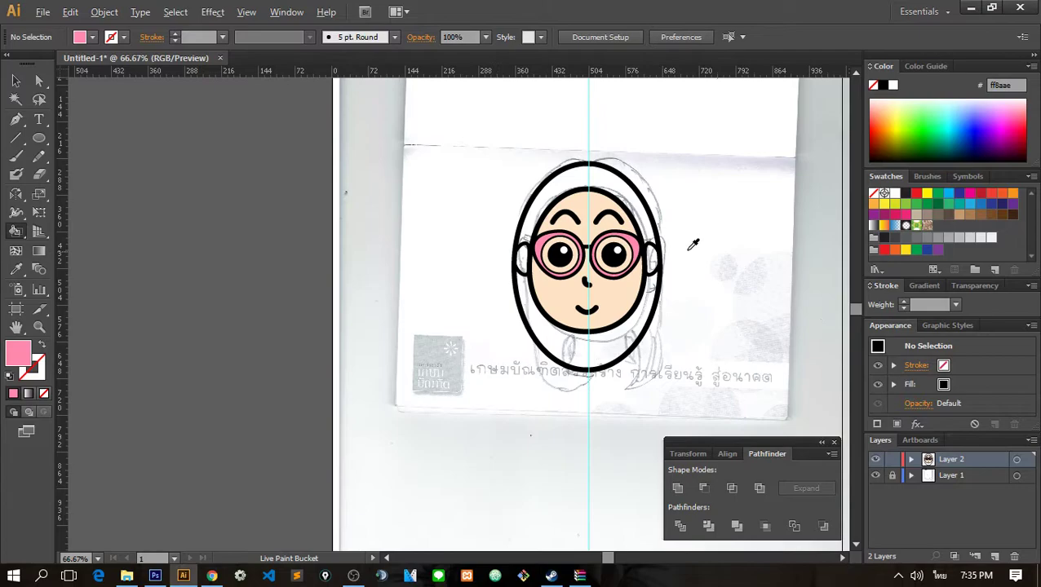
scroll(690, 244, "up", 2)
scroll(662, 239, "up", 1)
scroll(636, 243, "down", 1)
scroll(644, 243, "up", 1)
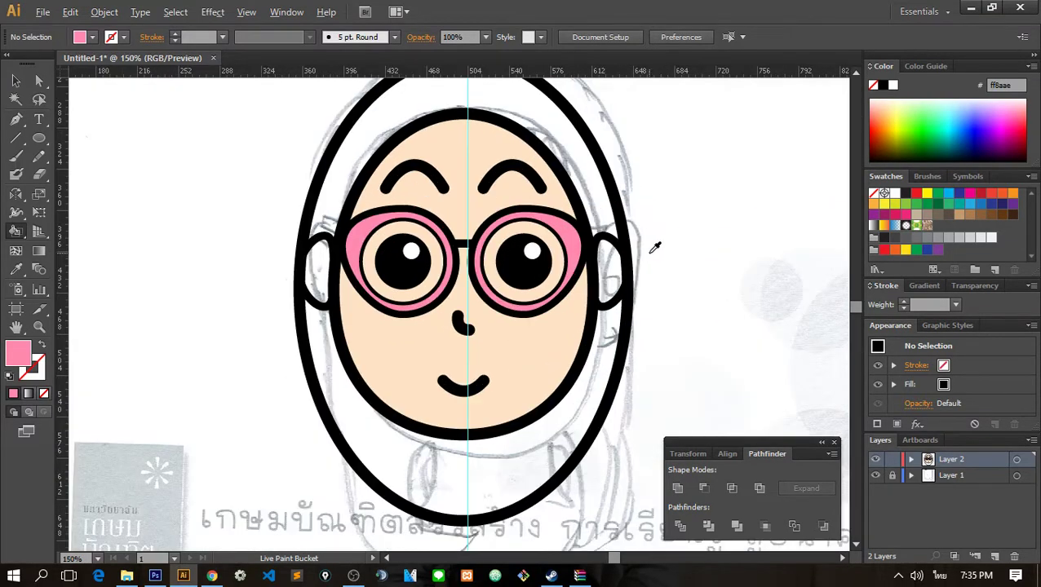
scroll(658, 248, "down", 3)
scroll(641, 241, "up", 1)
scroll(641, 242, "up", 1)
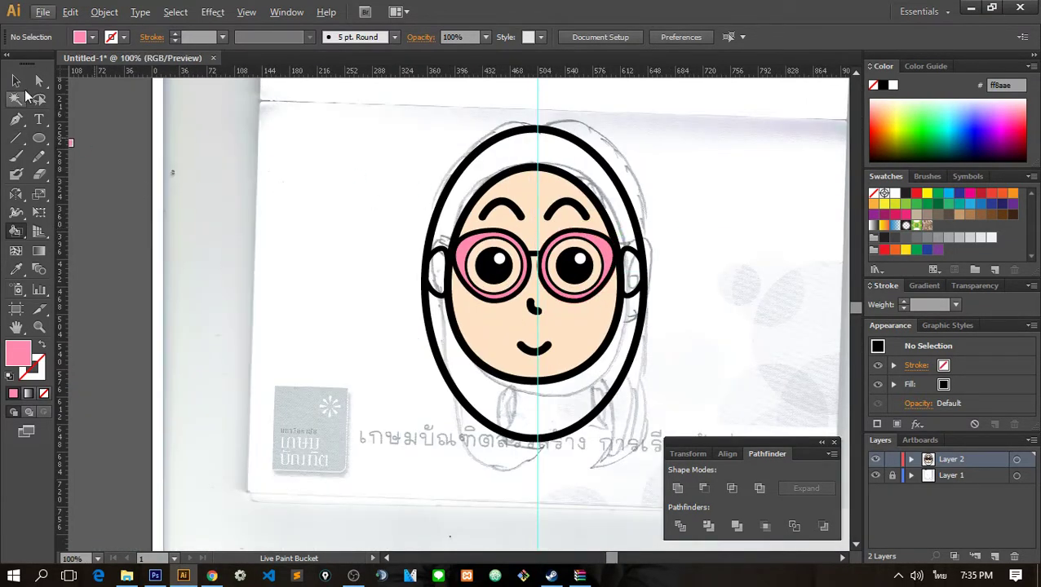
left_click(16, 80)
- Give both ears the face's peach fill with the Eyedropper and send them behind the face
scroll(636, 279, "up", 2)
left_click(238, 312)
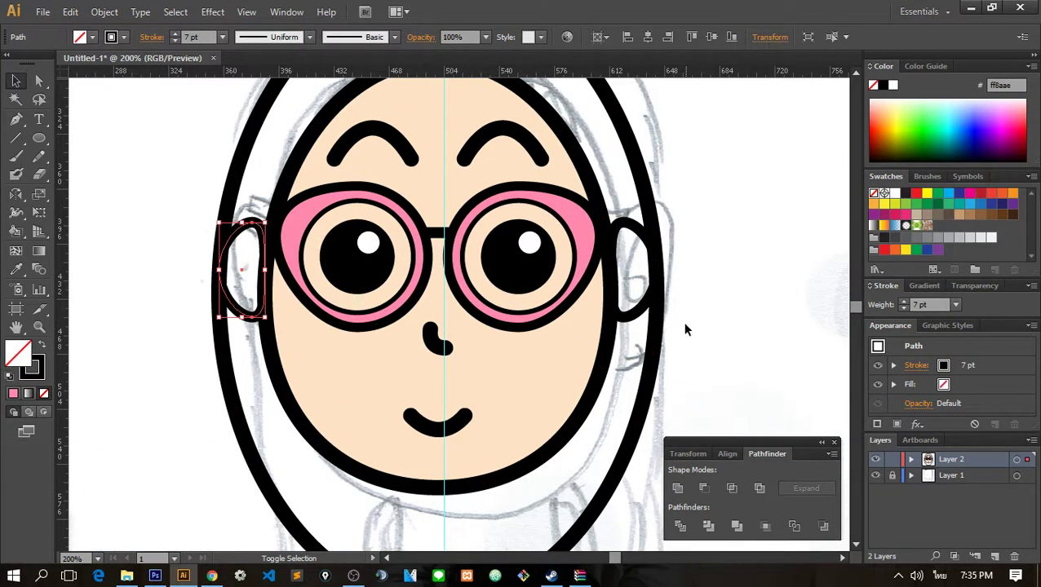
left_click(638, 326, "shift")
key("i")
left_click(359, 360)
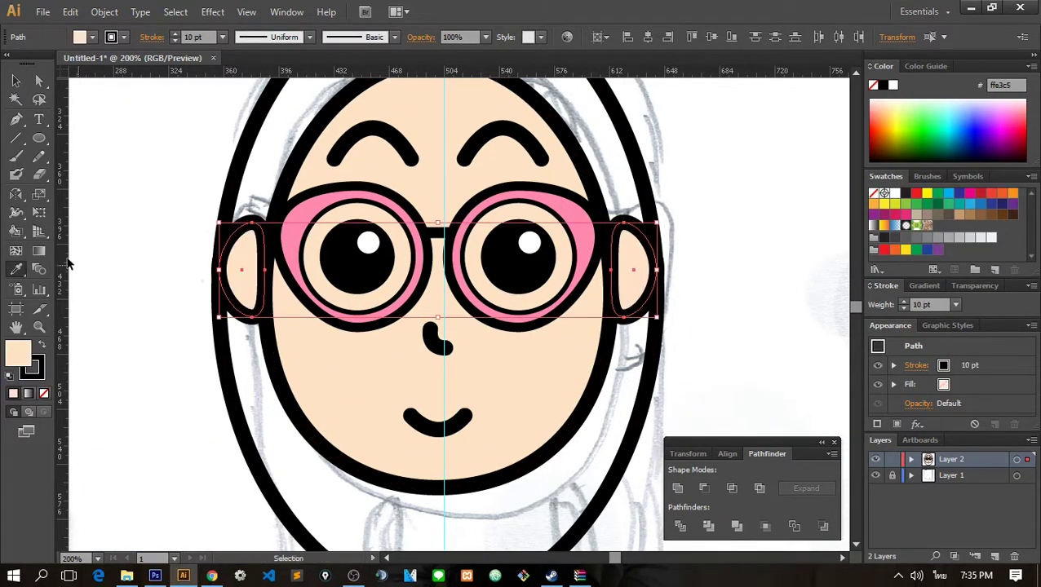
key("ctrl+shift+bracketleft")
left_click(181, 225)
- Reduce both ears' outline weight to 7 pt
scroll(195, 212, "down", 3)
scroll(209, 197, "up", 3)
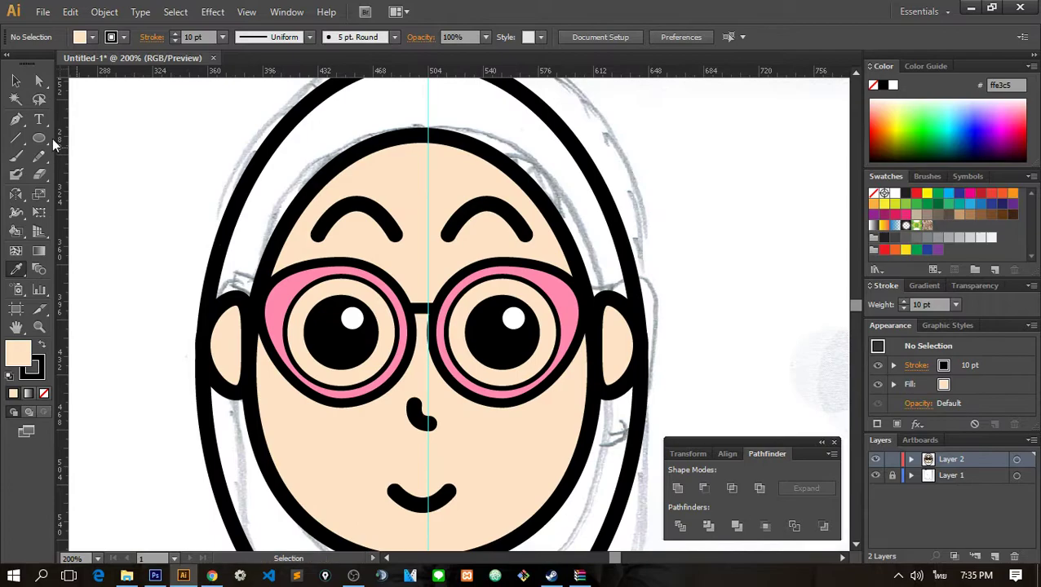
left_click(221, 326)
left_click(637, 352, "shift")
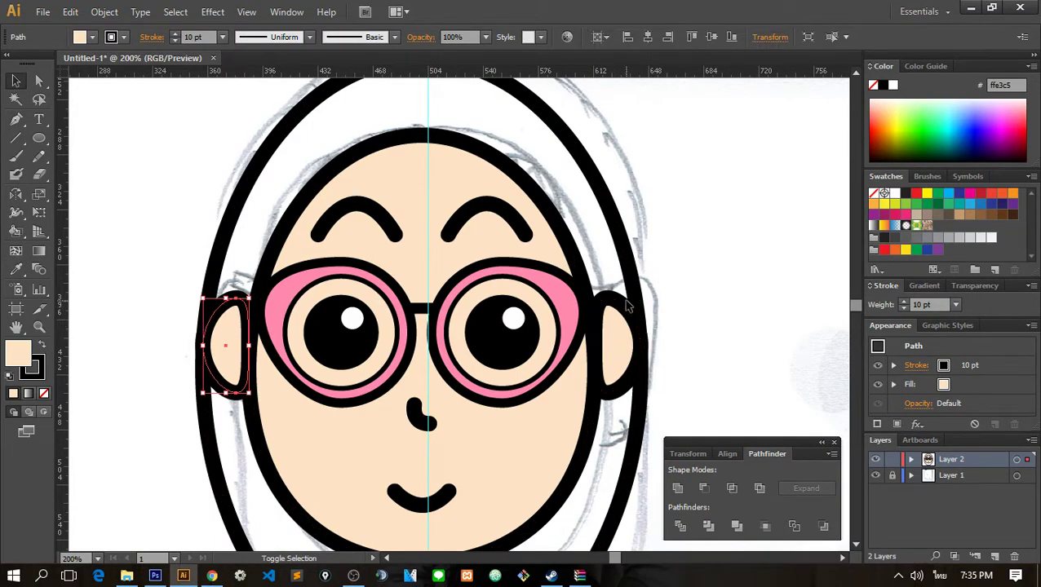
left_click(173, 41)
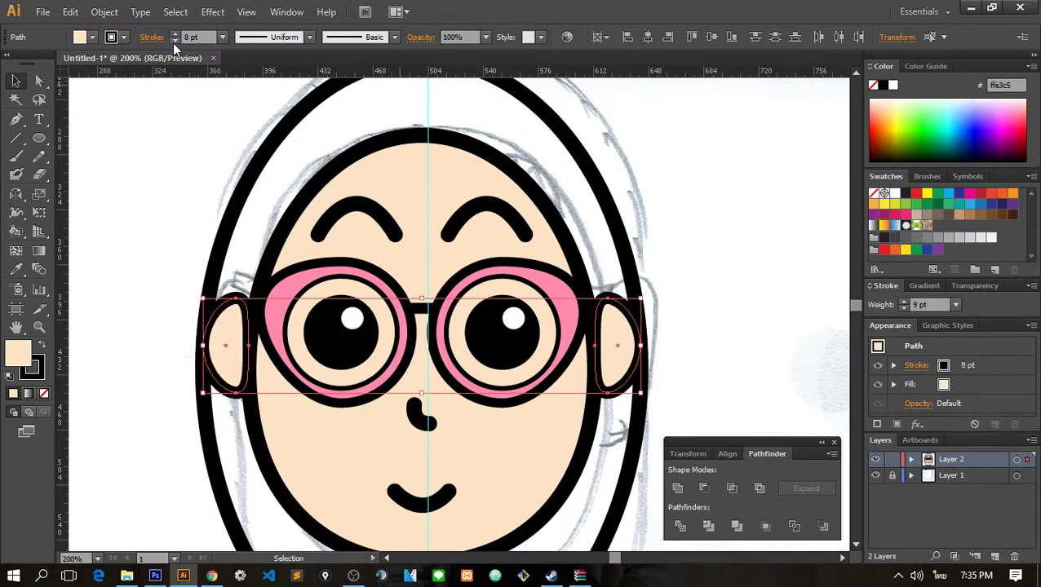
left_click(174, 40)
left_click(752, 198)
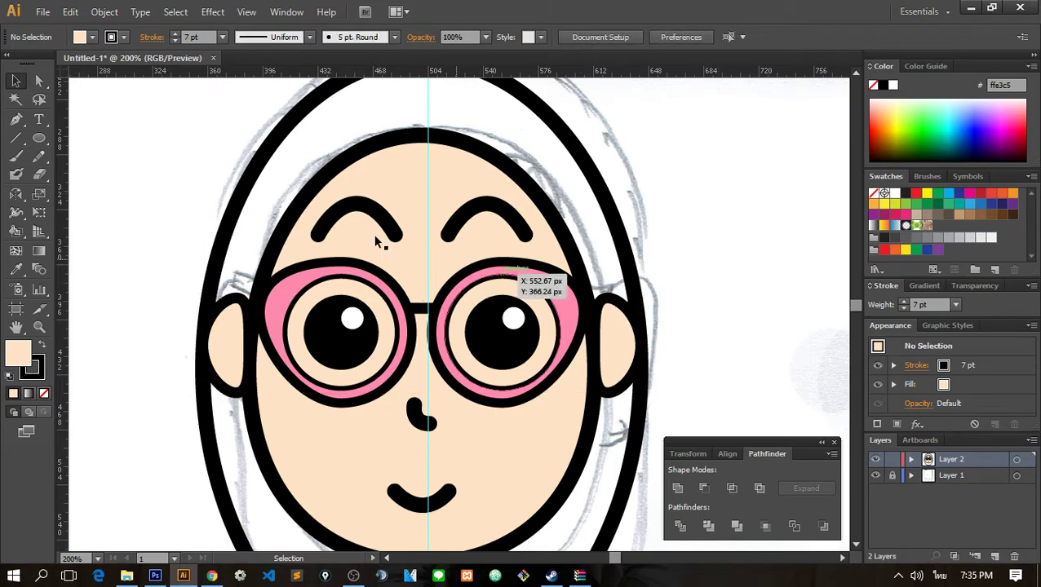
- Reshape the left ear by dragging its top anchor point toward the glasses
left_click(39, 80)
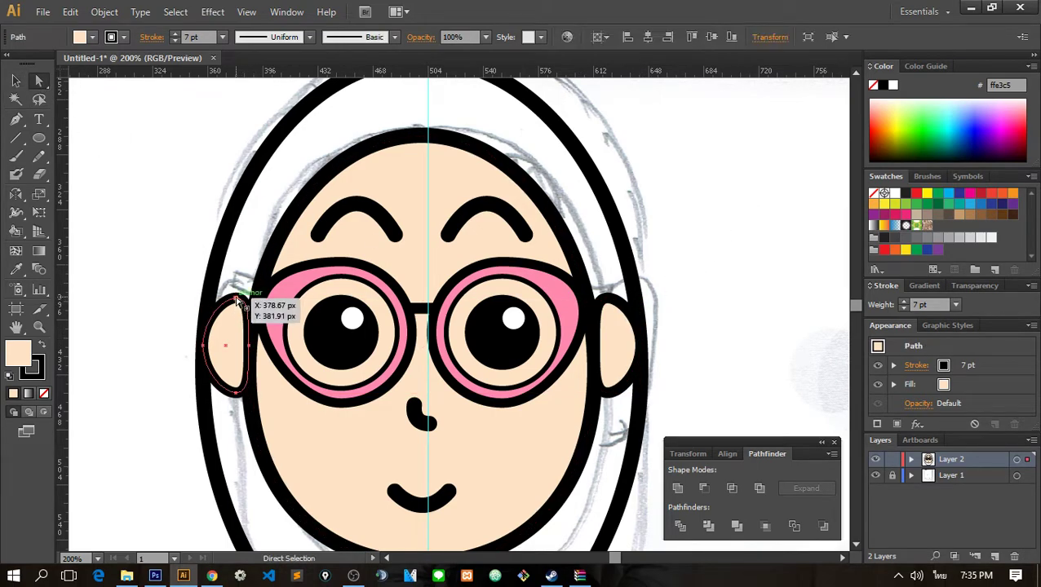
left_click_drag(236, 309, 270, 291)
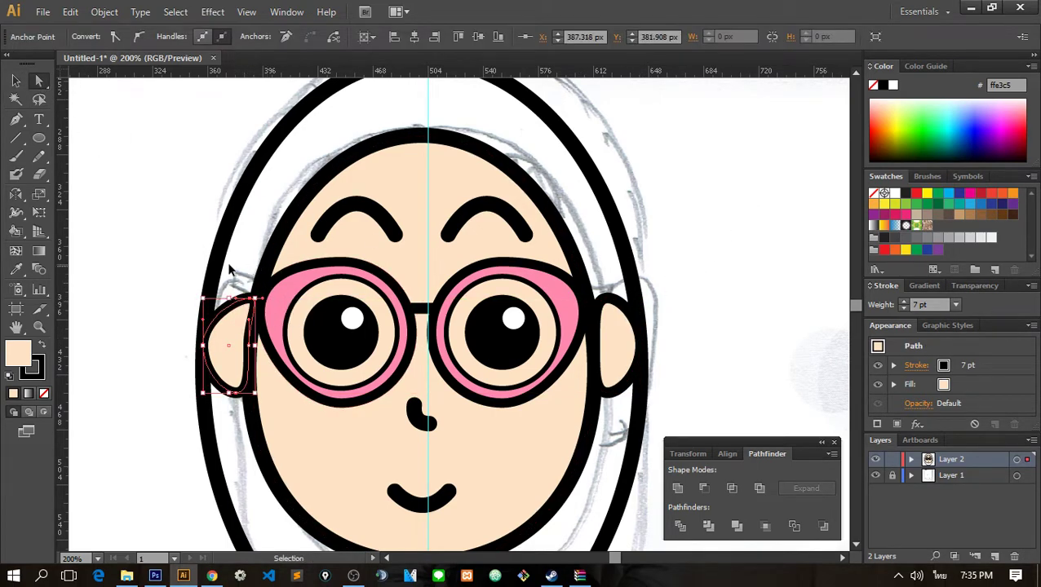
key("ctrl+shift+a")
key("ctrl+minus")
key("ctrl+minus")
key("ctrl+minus")
left_click(328, 243)
key("ctrl+plus")
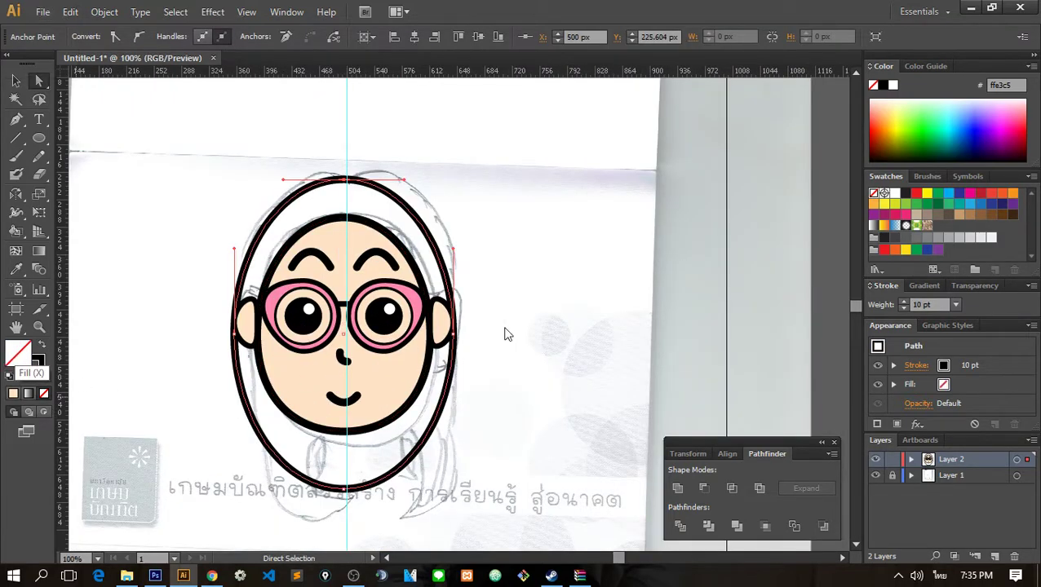
- Give the outer head oval a dark grey #333333 fill in the Color Picker
mouse_move(589, 322)
left_mouse_down()
mouse_move(574, 326)
mouse_move(569, 343)
left_mouse_up()
type("333")
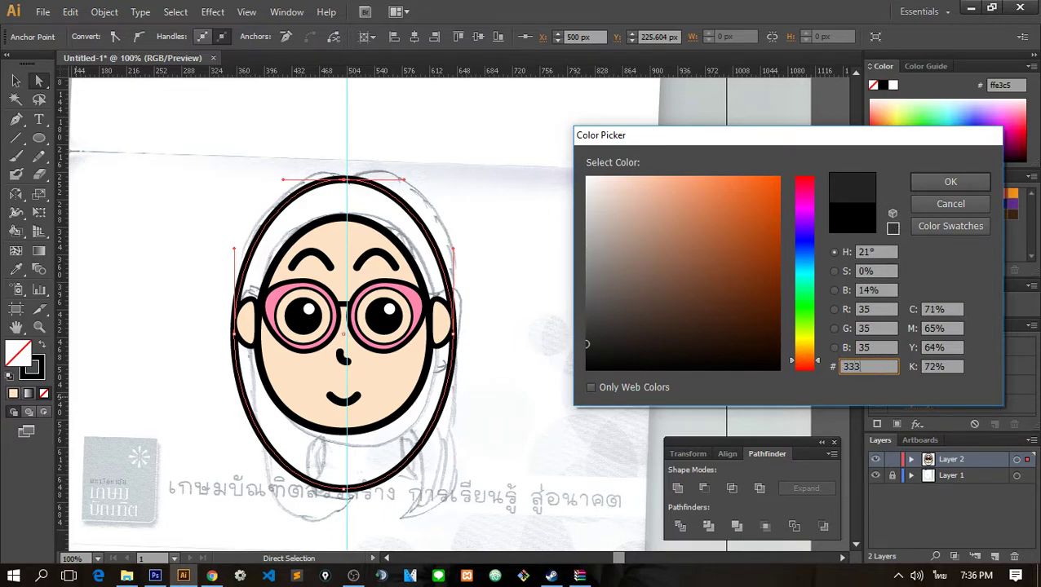
left_click(958, 181)
left_click(512, 220)
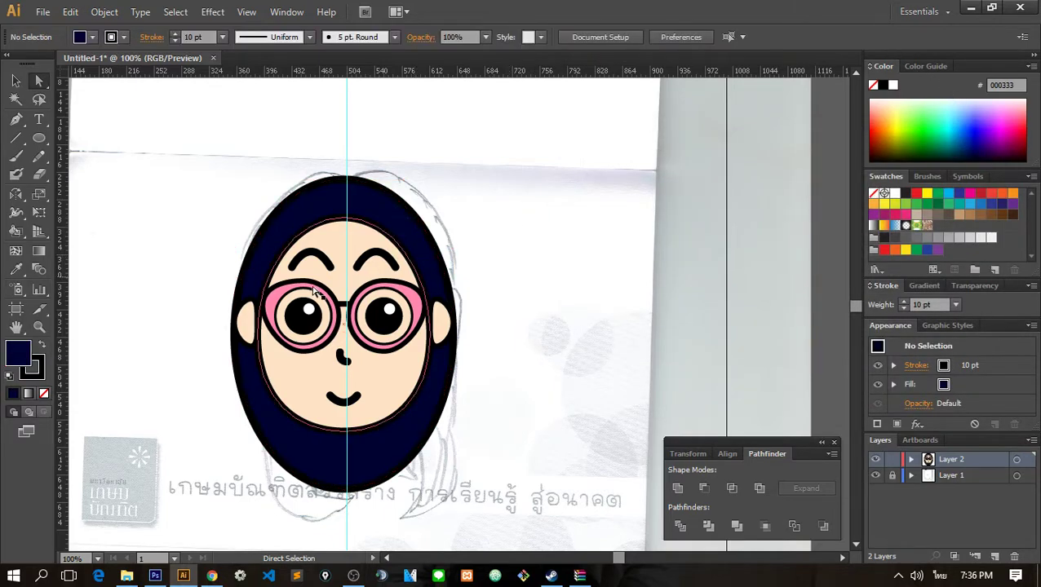
double_click(19, 355)
type("333333")
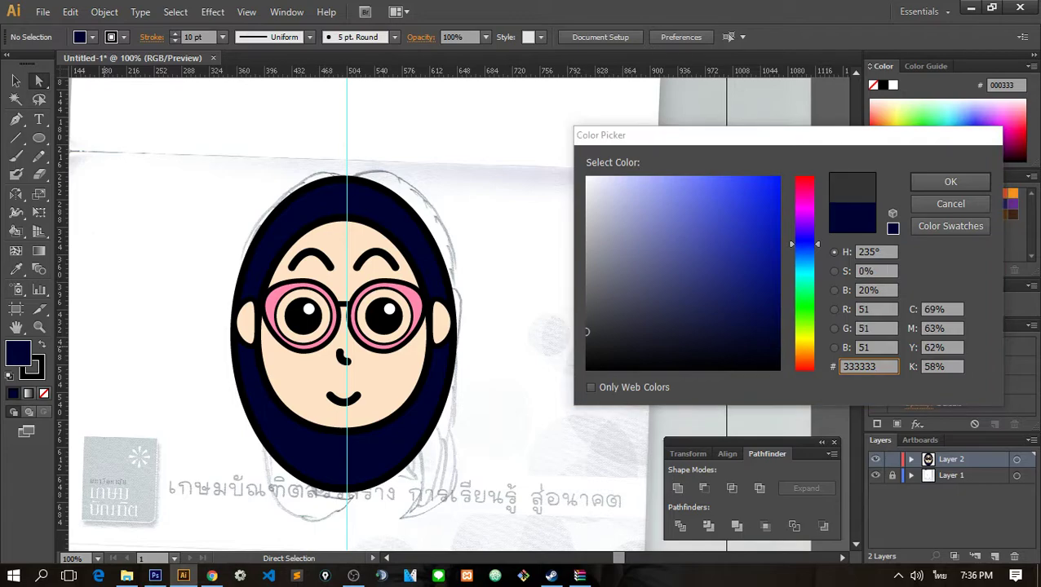
key("Return")
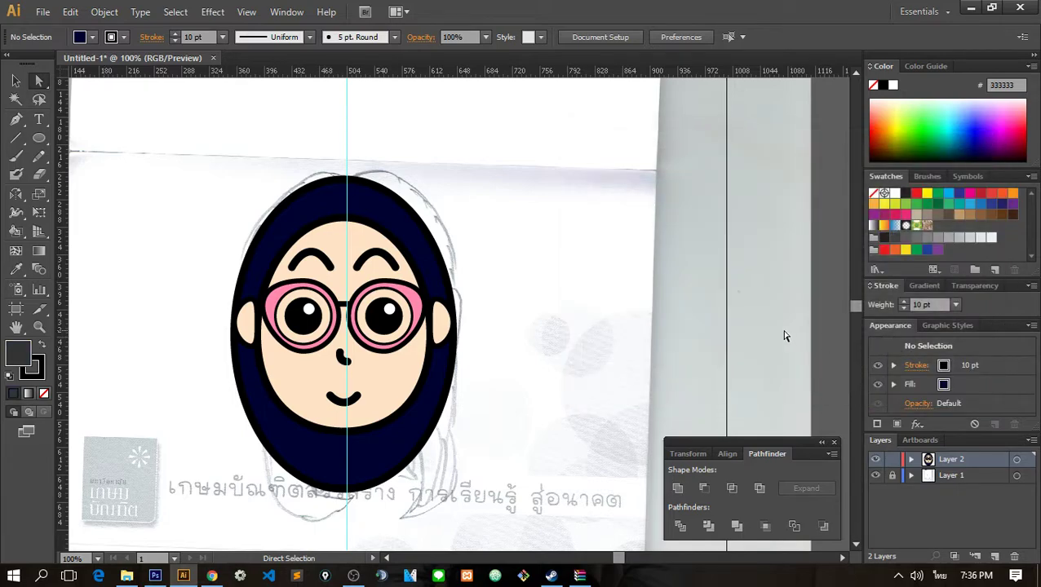
left_click(272, 222)
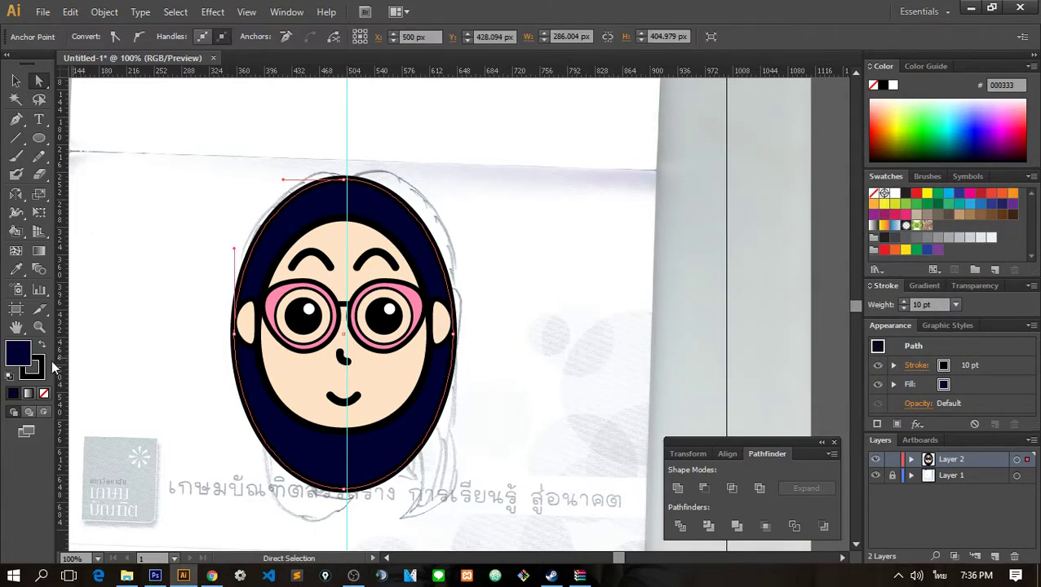
double_click(883, 384)
type("3333")
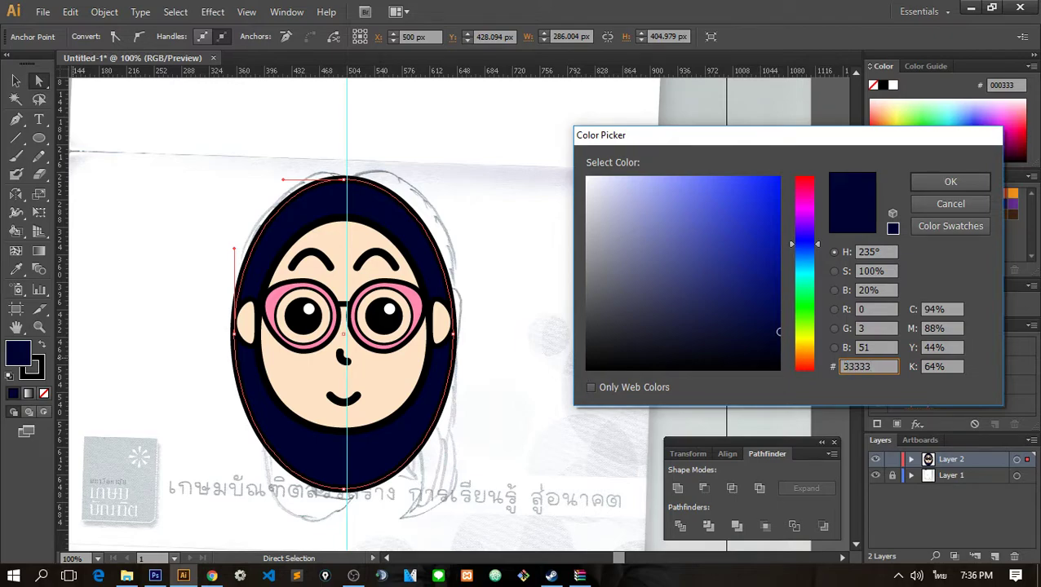
type("3")
key("Return")
left_click(509, 306)
- Hide the sketch layer, Layer 1, so only the vector artwork shows
key("ctrl+minus")
key("ctrl+minus")
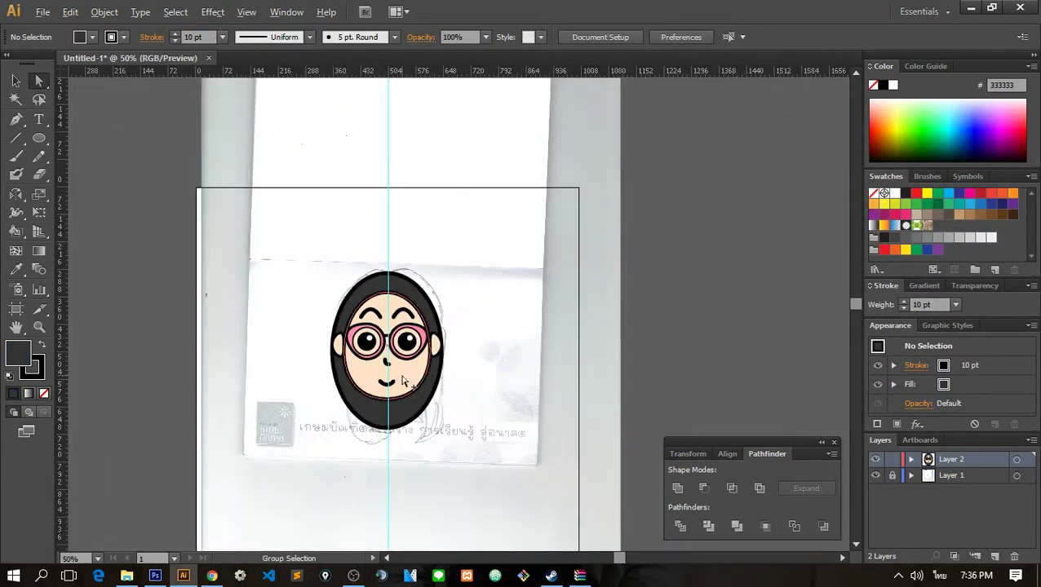
left_click(876, 475)
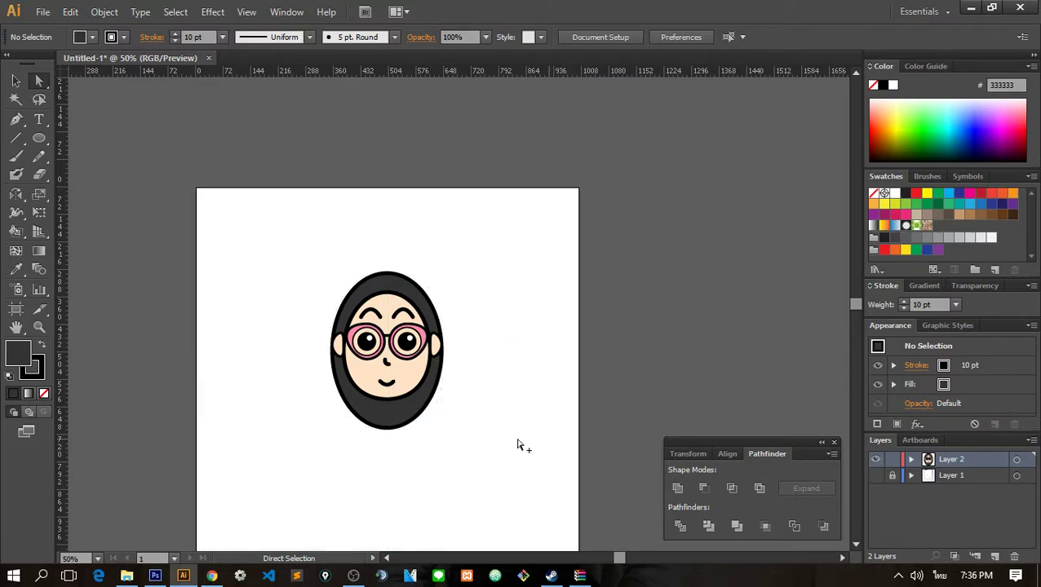
key("ctrl+plus")
key("ctrl+plus")
key("ctrl+minus")
- Group the face artwork and centre it horizontally on the artboard
mouse_move(356, 273)
left_mouse_down()
mouse_move(439, 210)
mouse_move(410, 251)
mouse_move(359, 197)
left_mouse_up()
key("ctrl+minus")
key("ctrl+minus")
left_click(563, 371)
key("ctrl+plus")
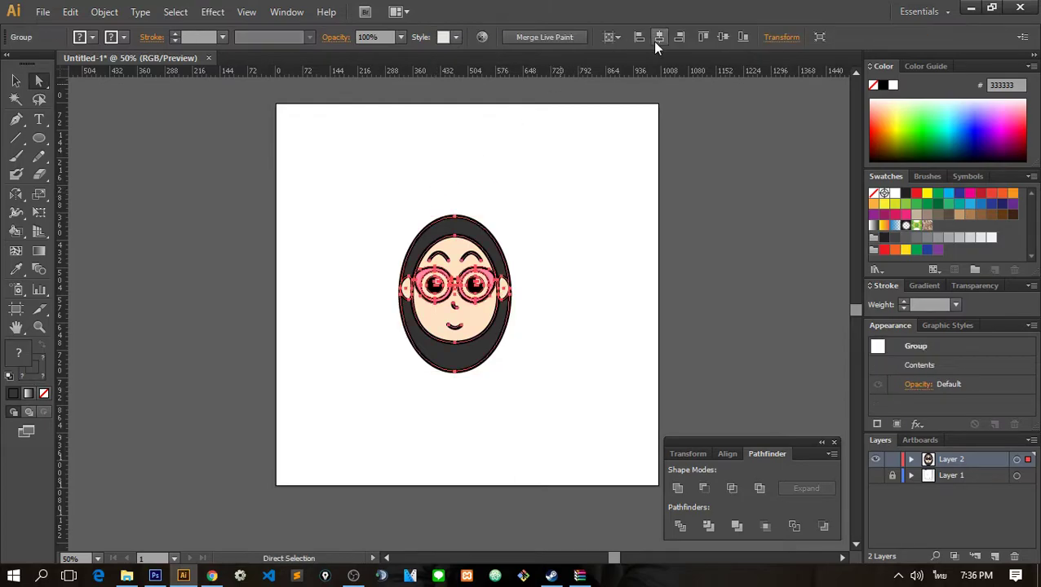
left_click(659, 37)
left_click(584, 212)
- Zoom in and out to inspect the finished face on the white artboard
key("ctrl+plus")
key("ctrl+plus")
key("ctrl+plus")
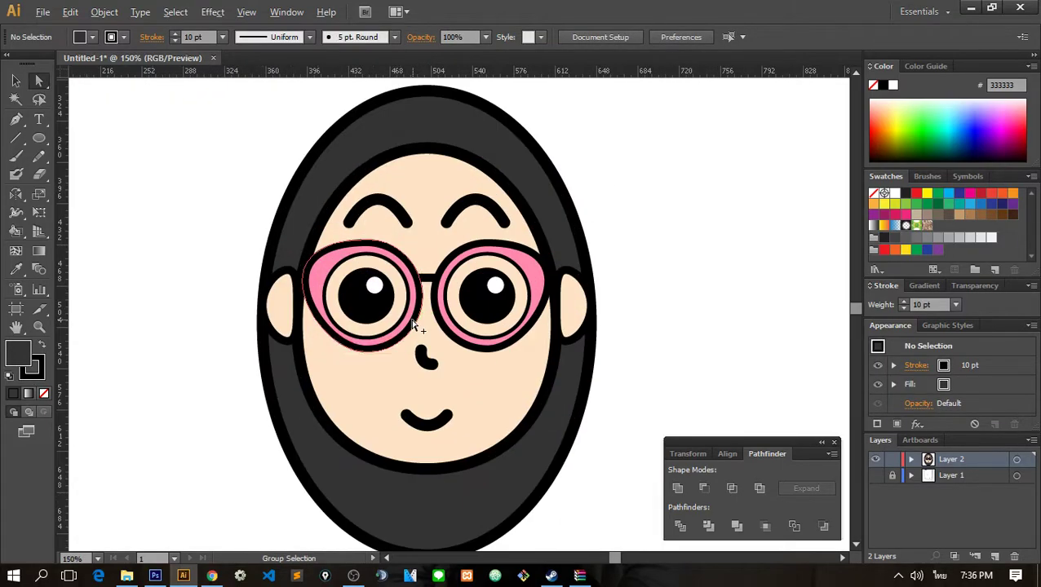
key("ctrl+minus")
key("ctrl+minus")
key("ctrl+minus")
left_click_drag(279, 216, 554, 437)
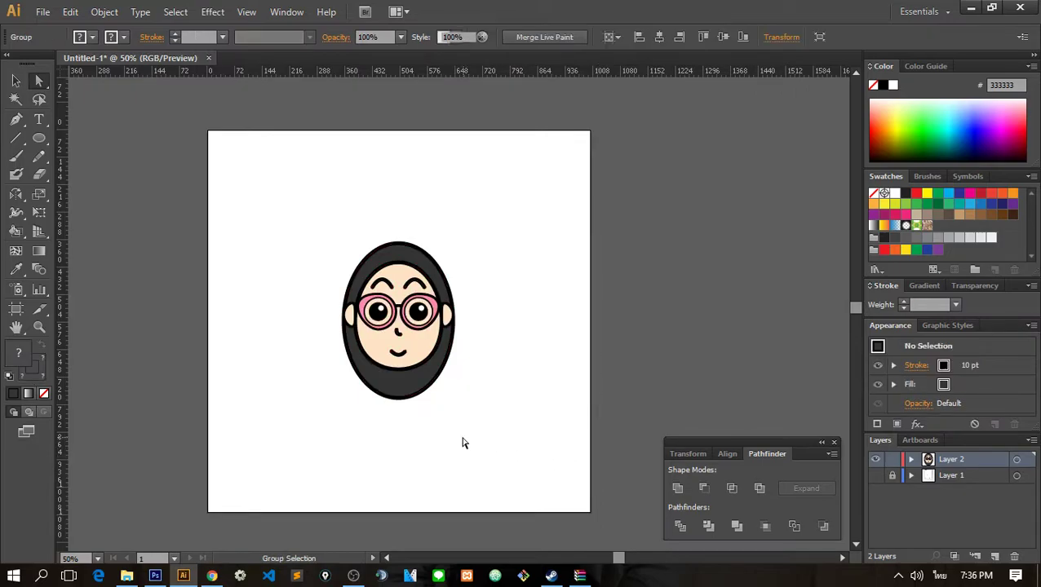
left_click_drag(274, 125, 597, 522)
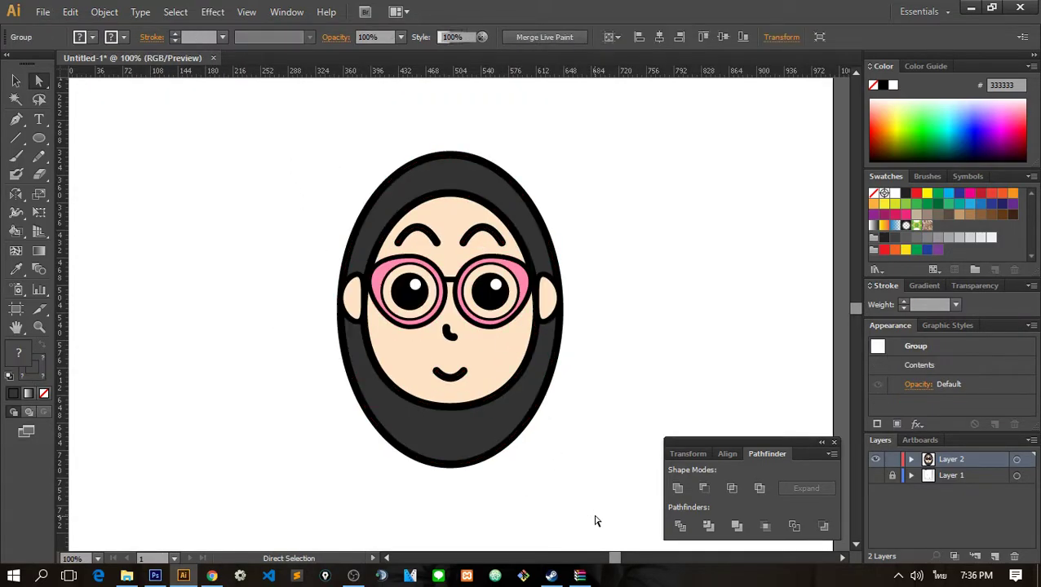
left_click(598, 489)
key("ctrl+minus")
key("ctrl+plus")
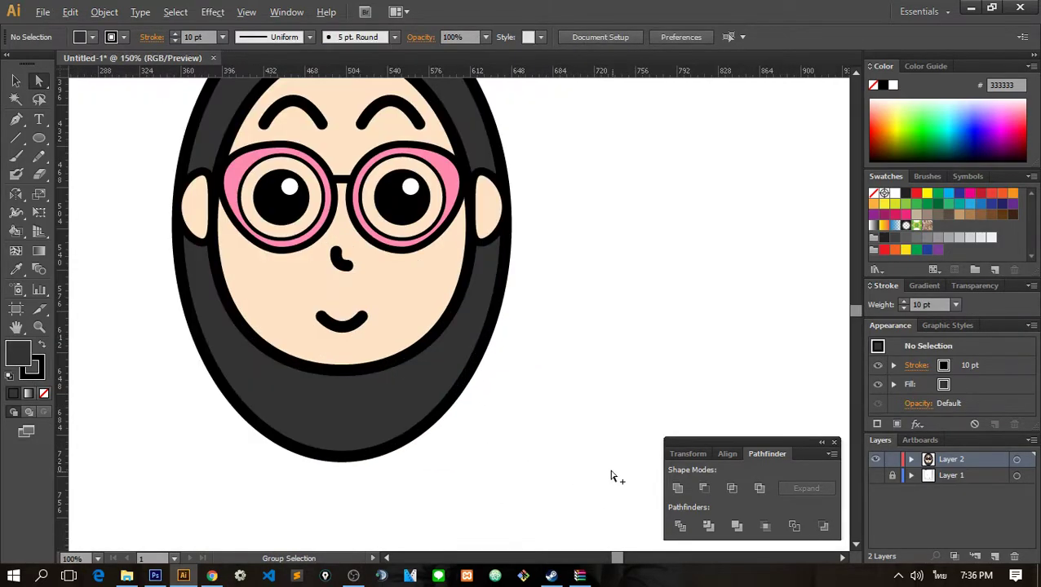
key("ctrl+minus")
key("ctrl+minus")
key("ctrl+plus")
key("ctrl+plus")
key("ctrl+plus")
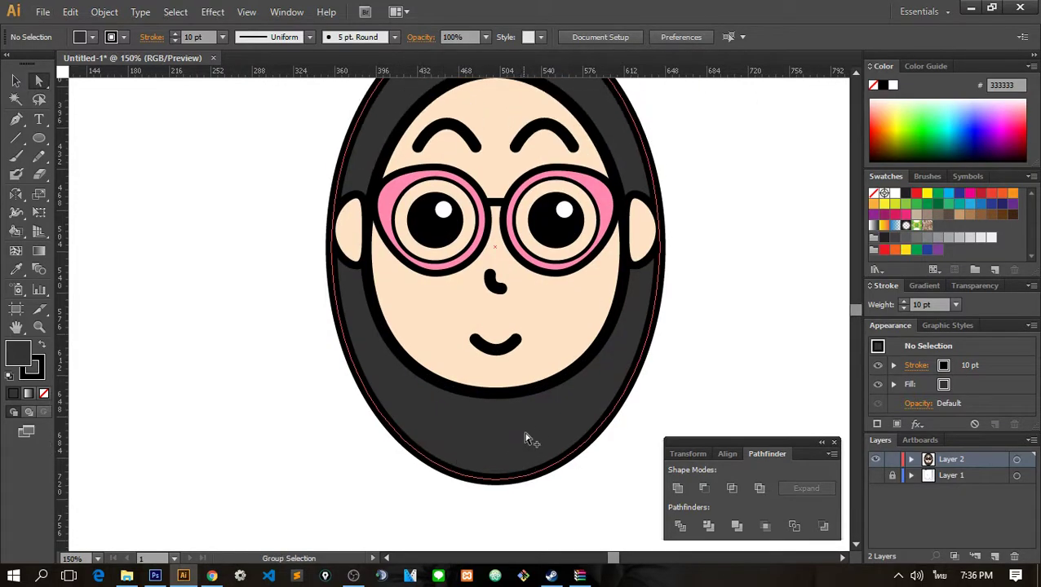
key("ctrl+minus")
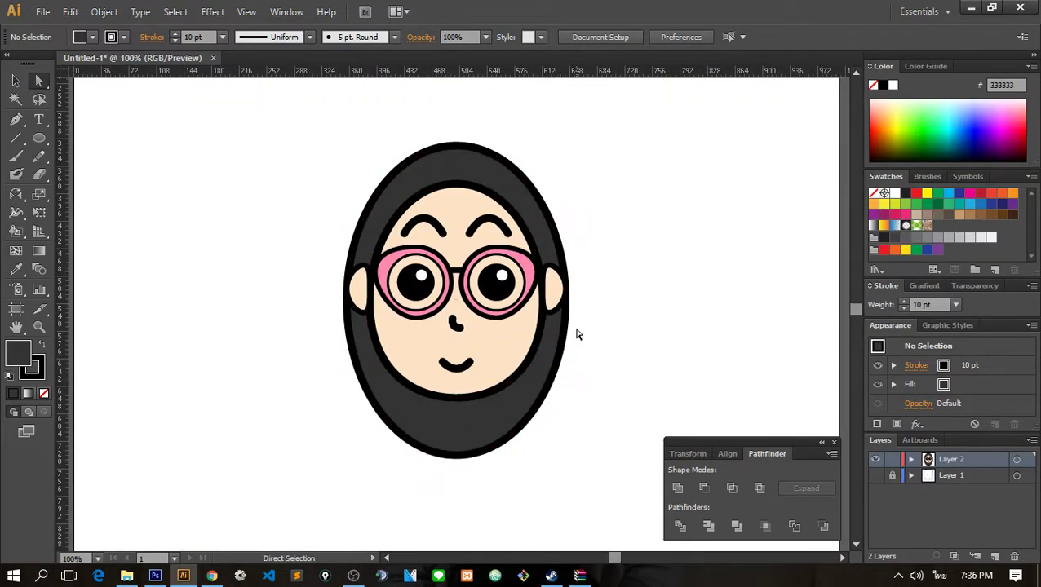